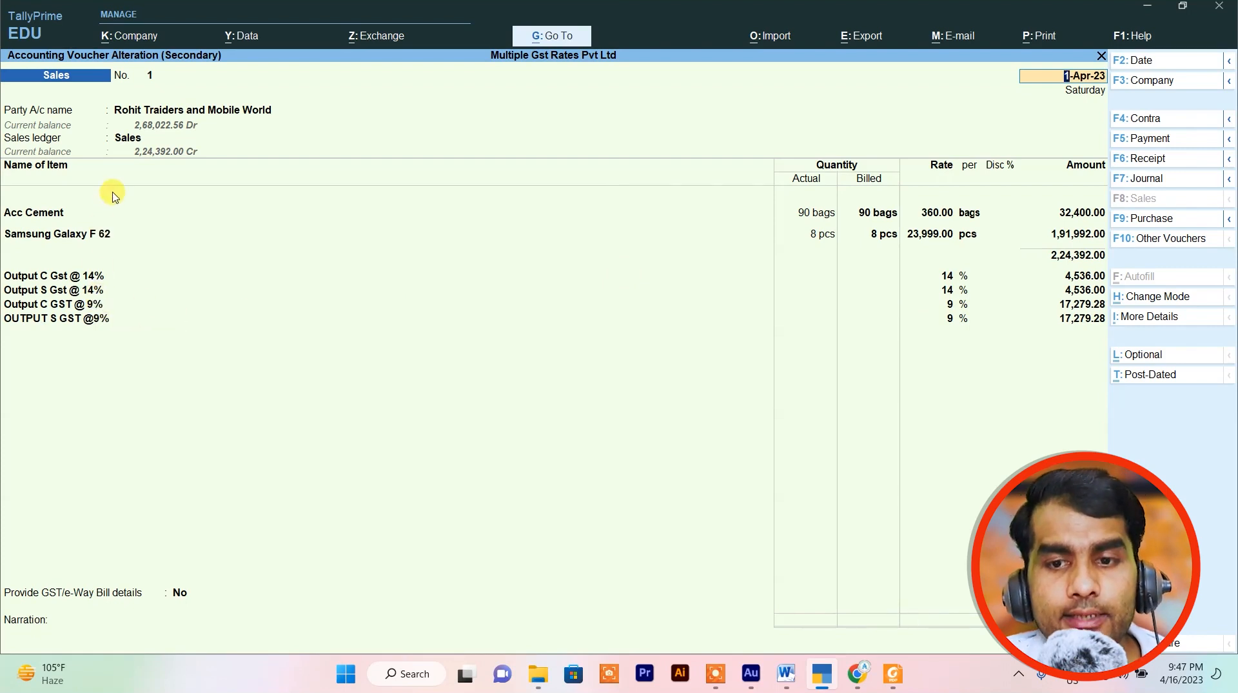
Review the Samsung Galaxy F 62 item line and the 9% output GST ledger lines in the sales voucher.
{"action": "left_click", "coordinate": [62, 238]}
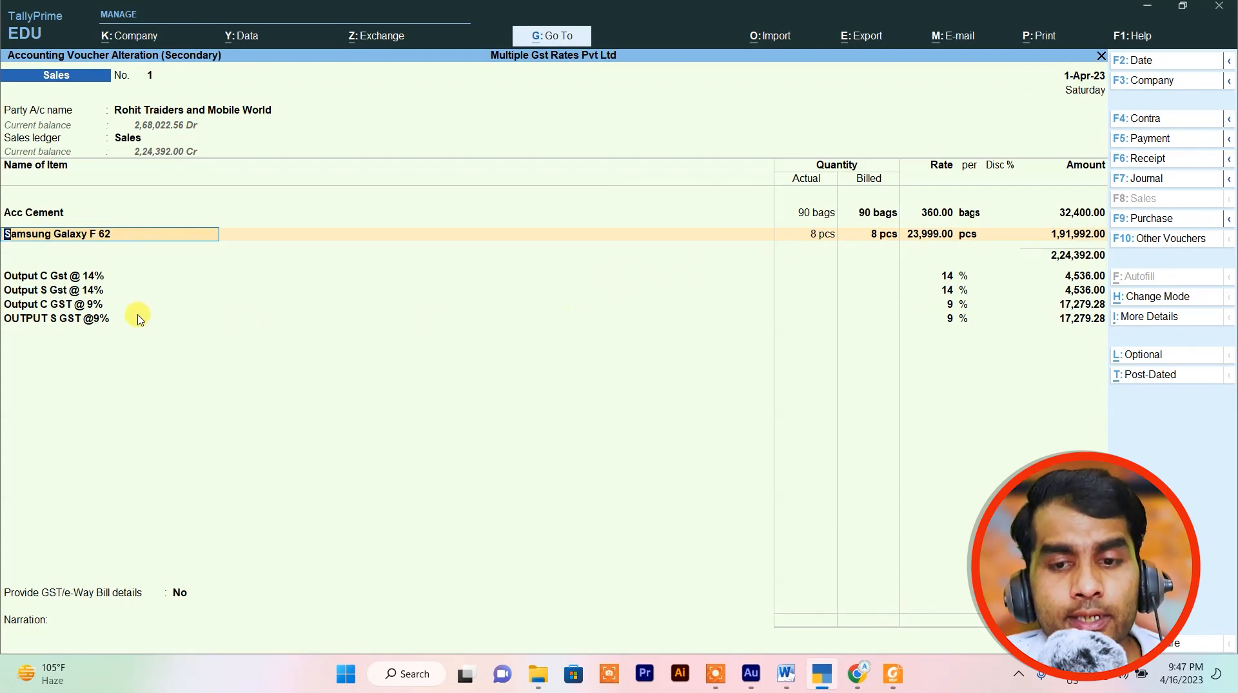
{"action": "left_click", "coordinate": [102, 305]}
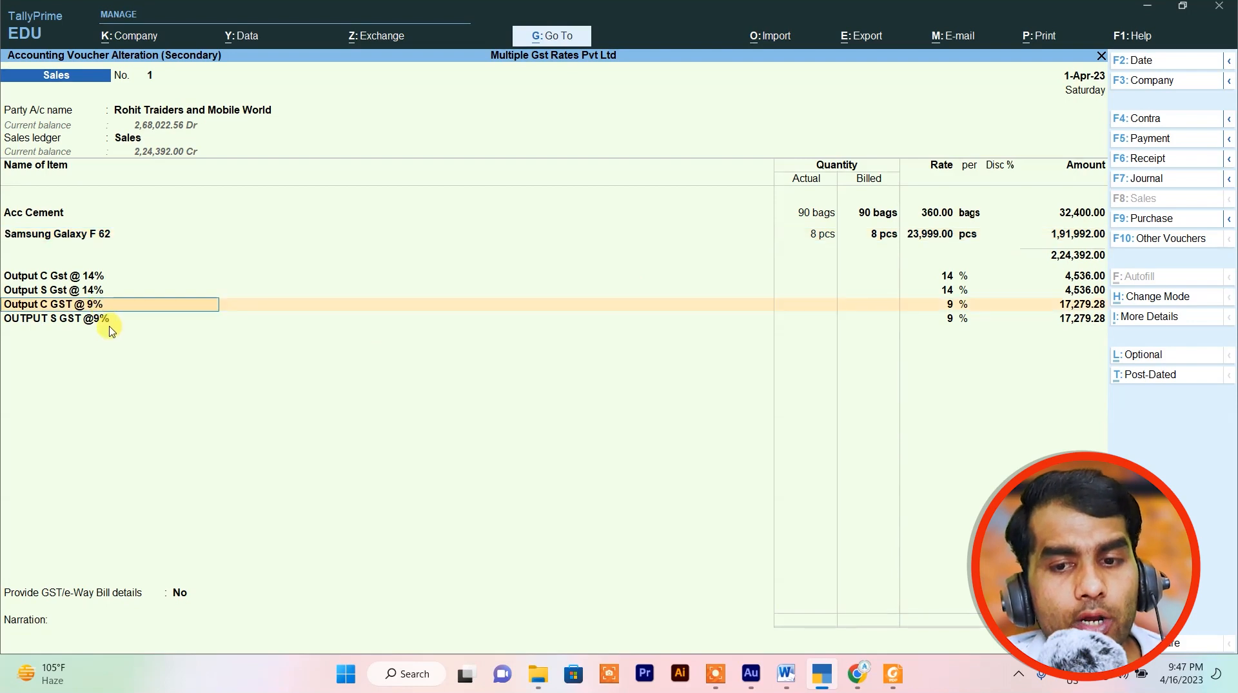
{"action": "left_click", "coordinate": [107, 323]}
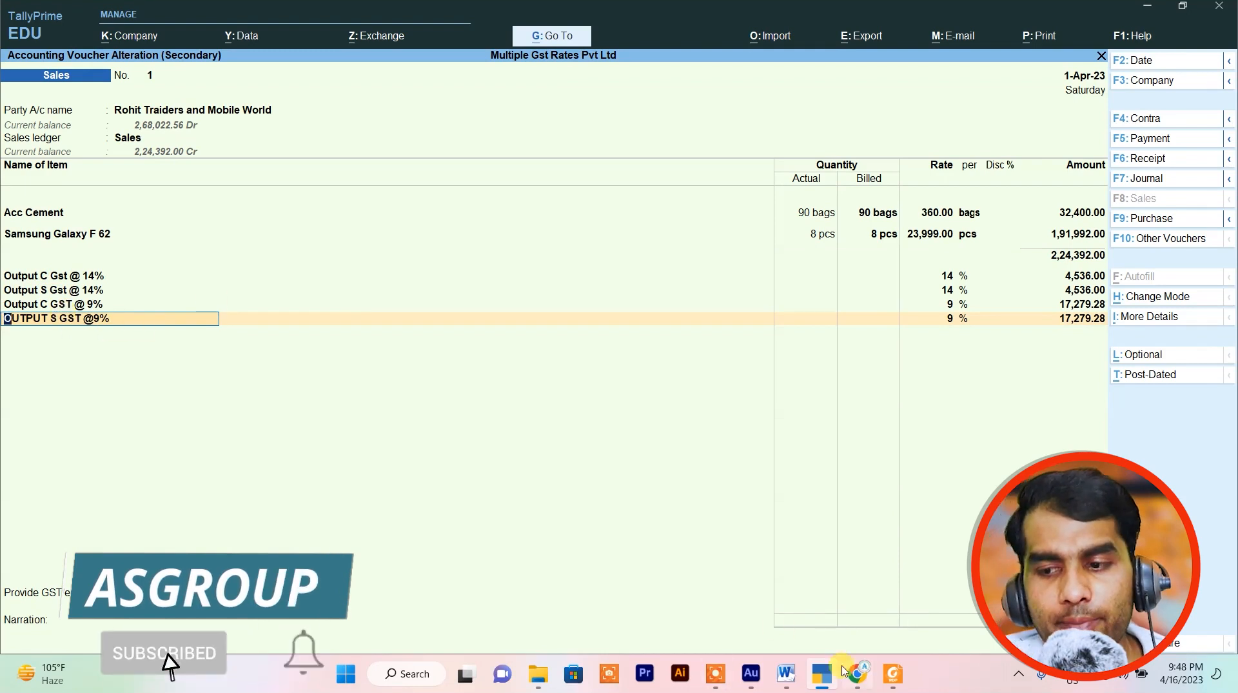
Switch to Foxit Reader and examine the IGST lines in the purchase and sale invoice PDFs.
{"action": "left_click", "coordinate": [820, 558]}
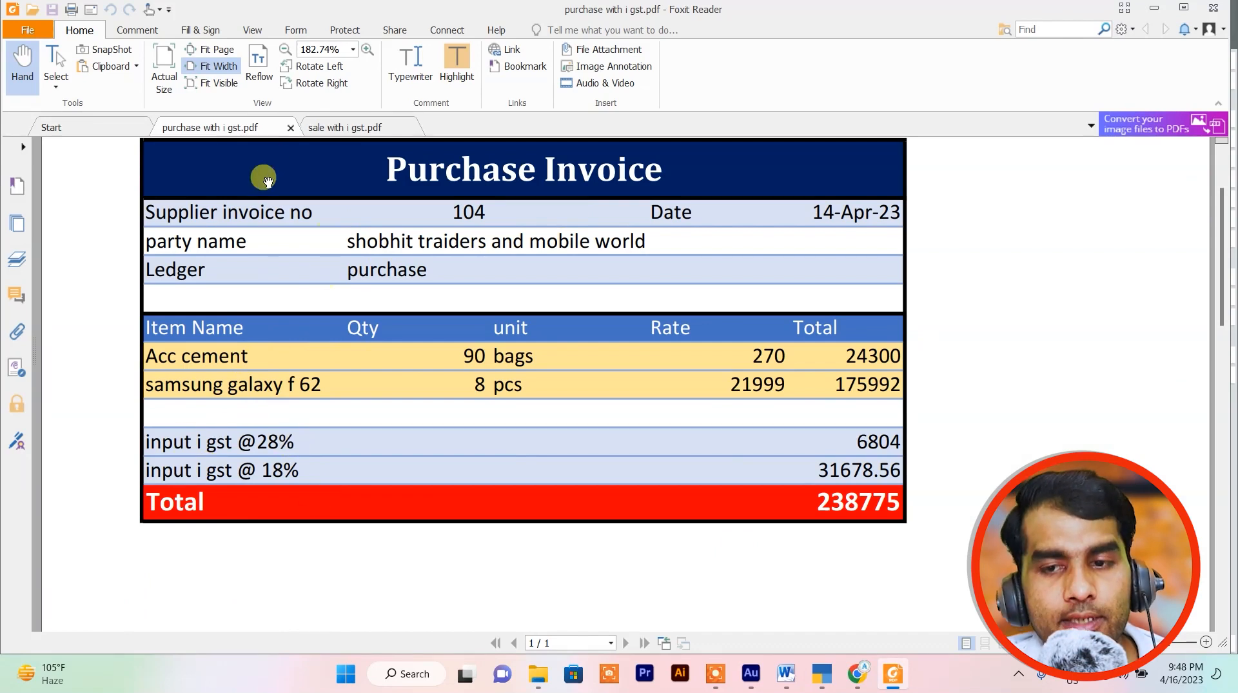
{"action": "left_click", "coordinate": [326, 131]}
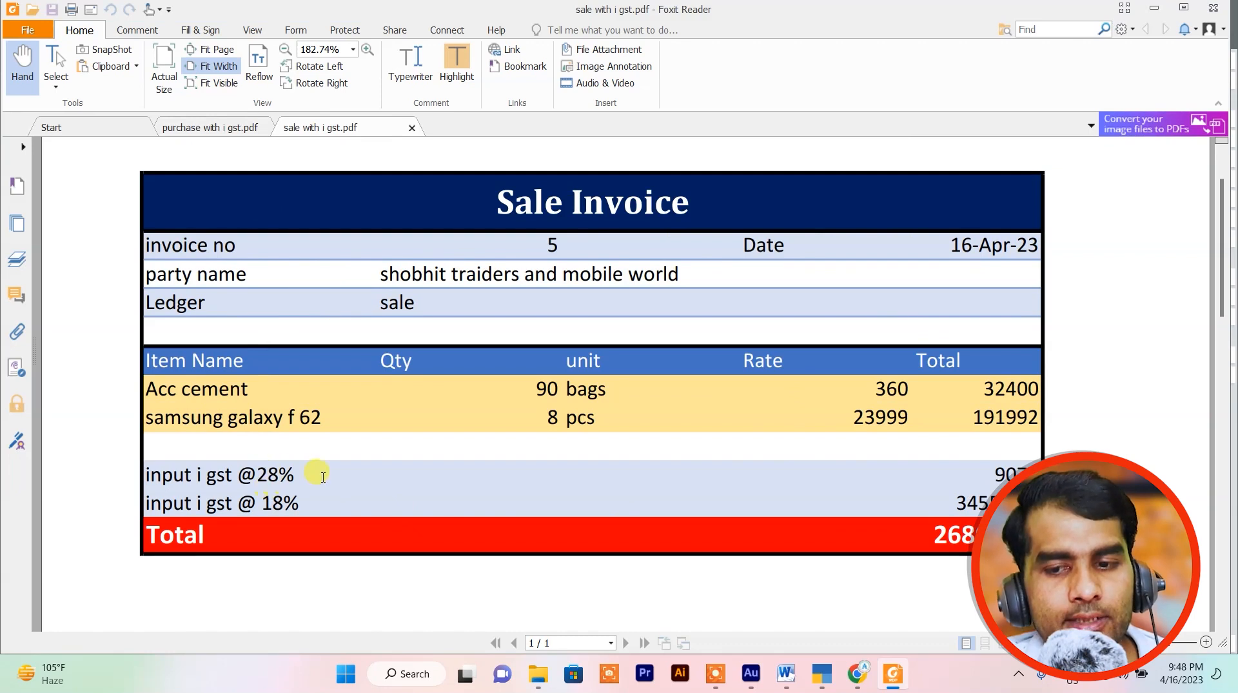
{"action": "left_click_drag", "start_coordinate": [322, 476], "coordinate": [235, 473]}
{"action": "left_click_drag", "start_coordinate": [300, 503], "coordinate": [240, 507]}
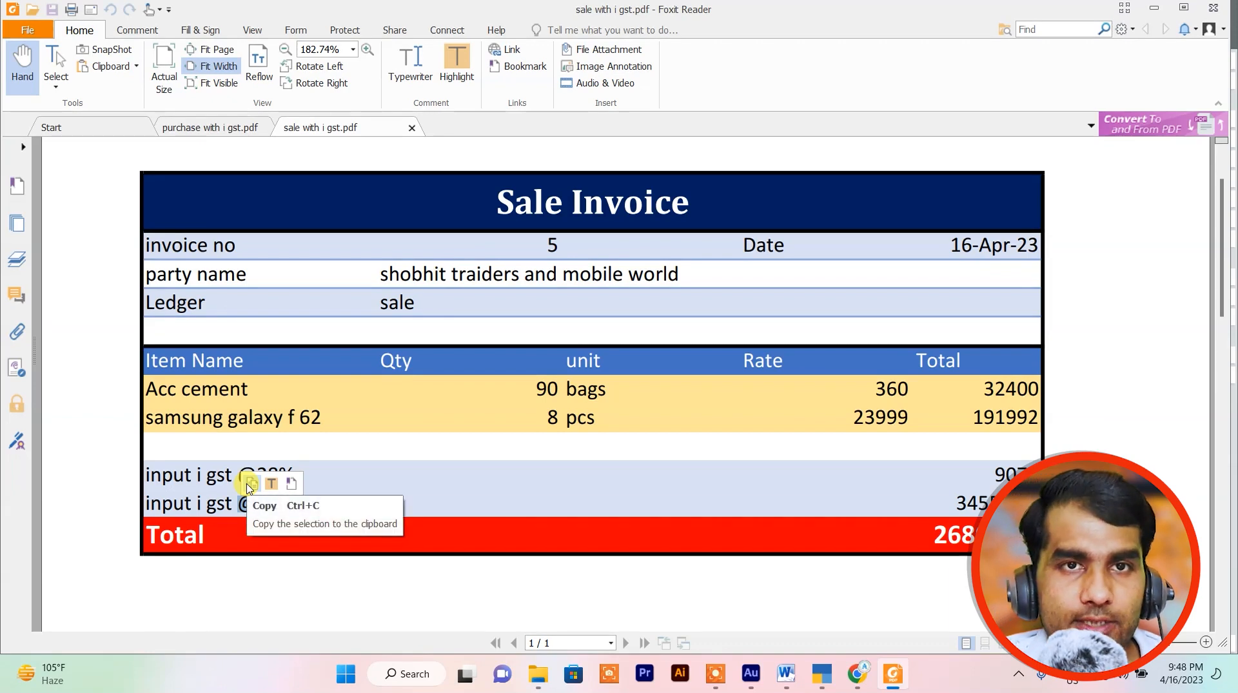
{"action": "left_click", "coordinate": [250, 483]}
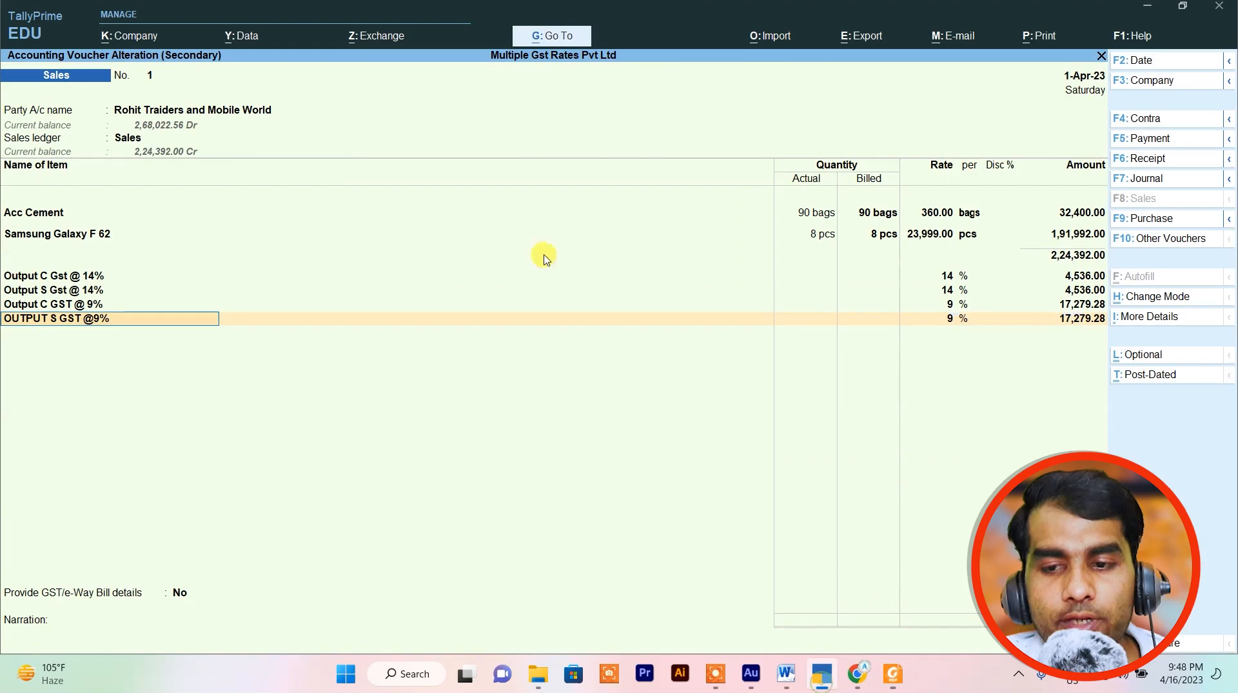
Switch back to TallyPrime and leave the sales voucher without saving, returning to the Gateway of Tally.
{"action": "left_click", "coordinate": [822, 673]}
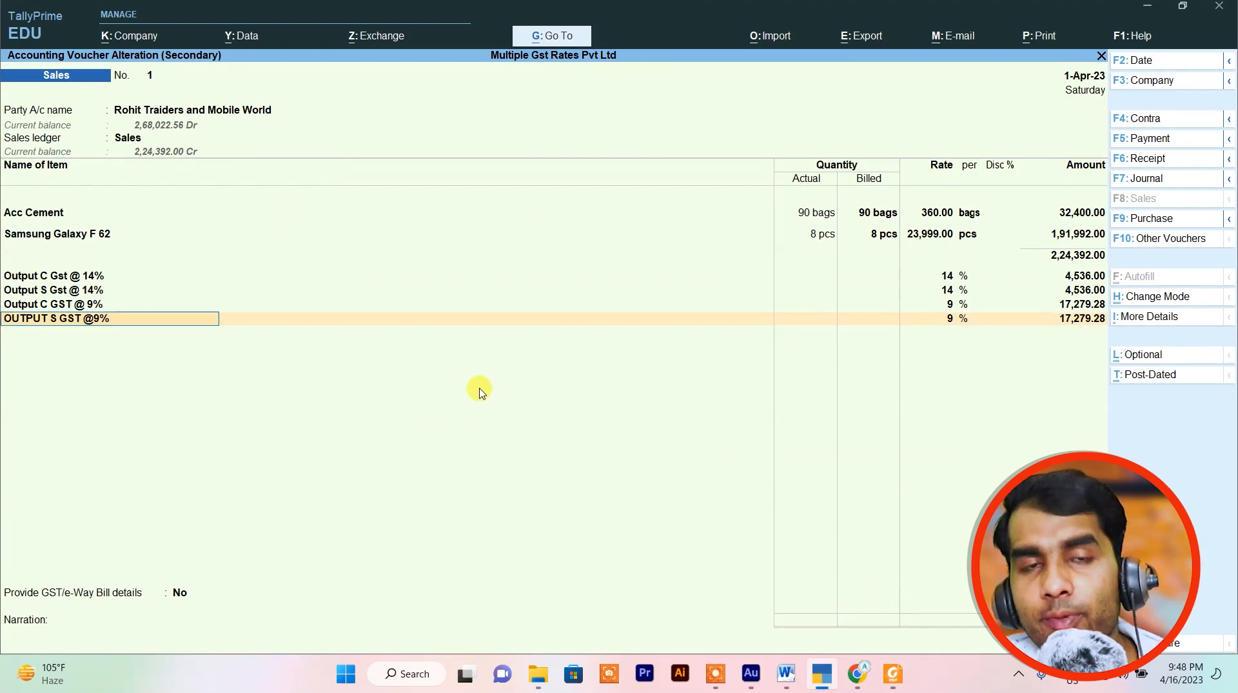
{"action": "key", "text": "Escape"}
{"action": "key", "text": "Escape"}
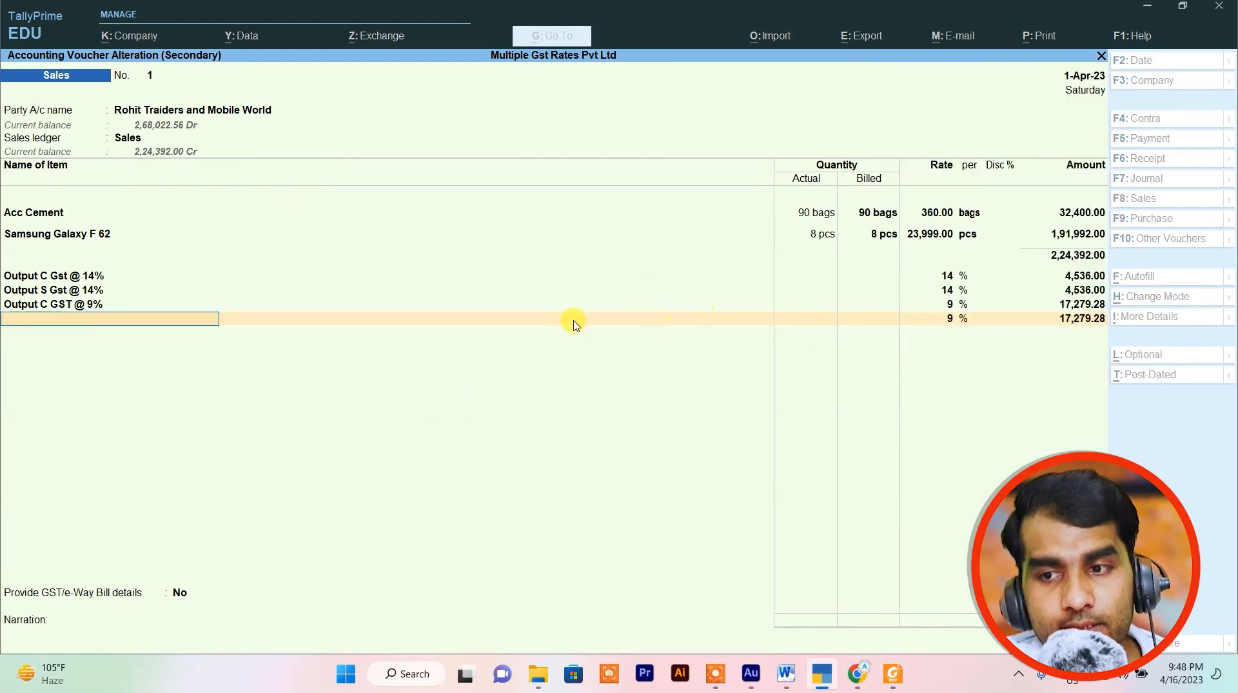
{"action": "key", "text": "y"}
{"action": "key", "text": "Escape"}
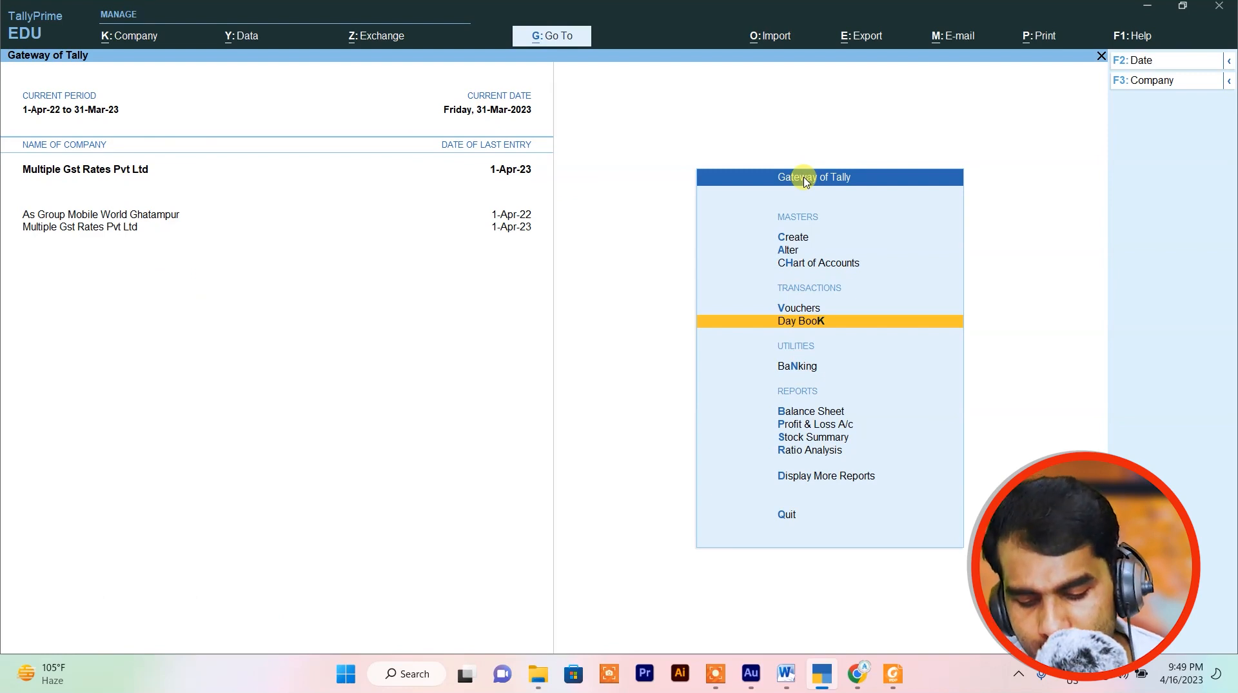
Open the GST details in the company features of Multiple Gst Rates Pvt Ltd and set Assessee of Other Territory to Yes.
{"action": "key", "text": "F11"}
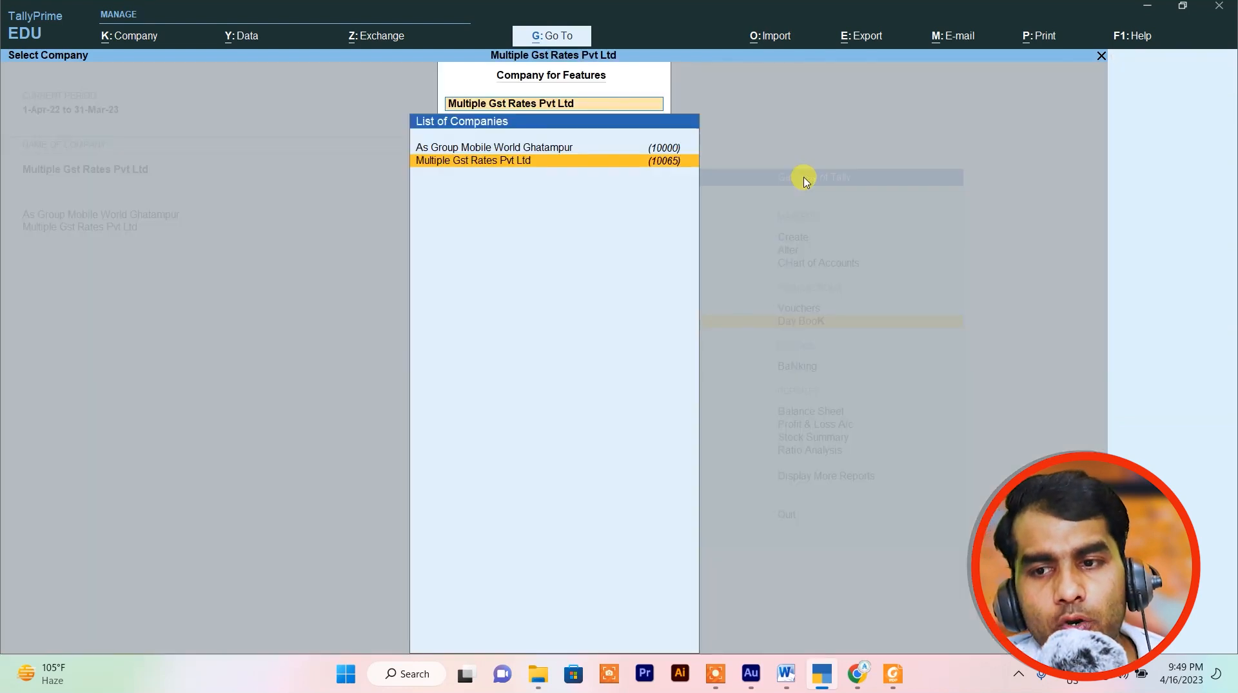
{"action": "key", "text": "Return"}
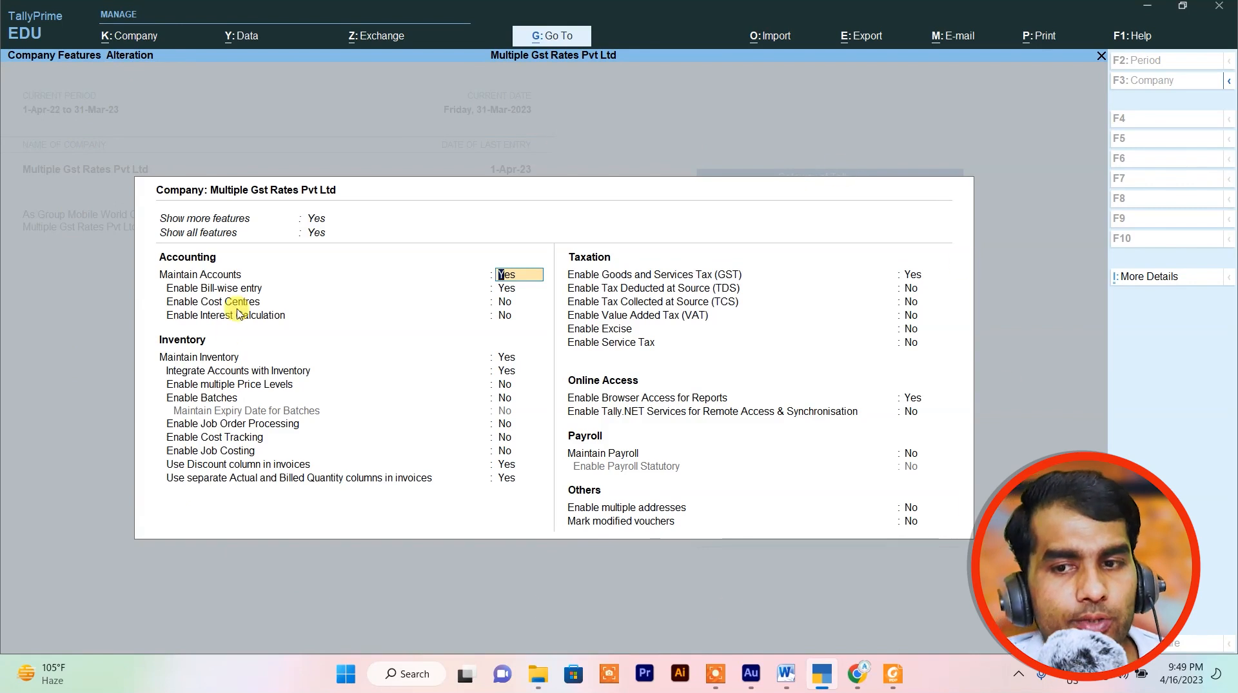
{"action": "left_click", "coordinate": [727, 274]}
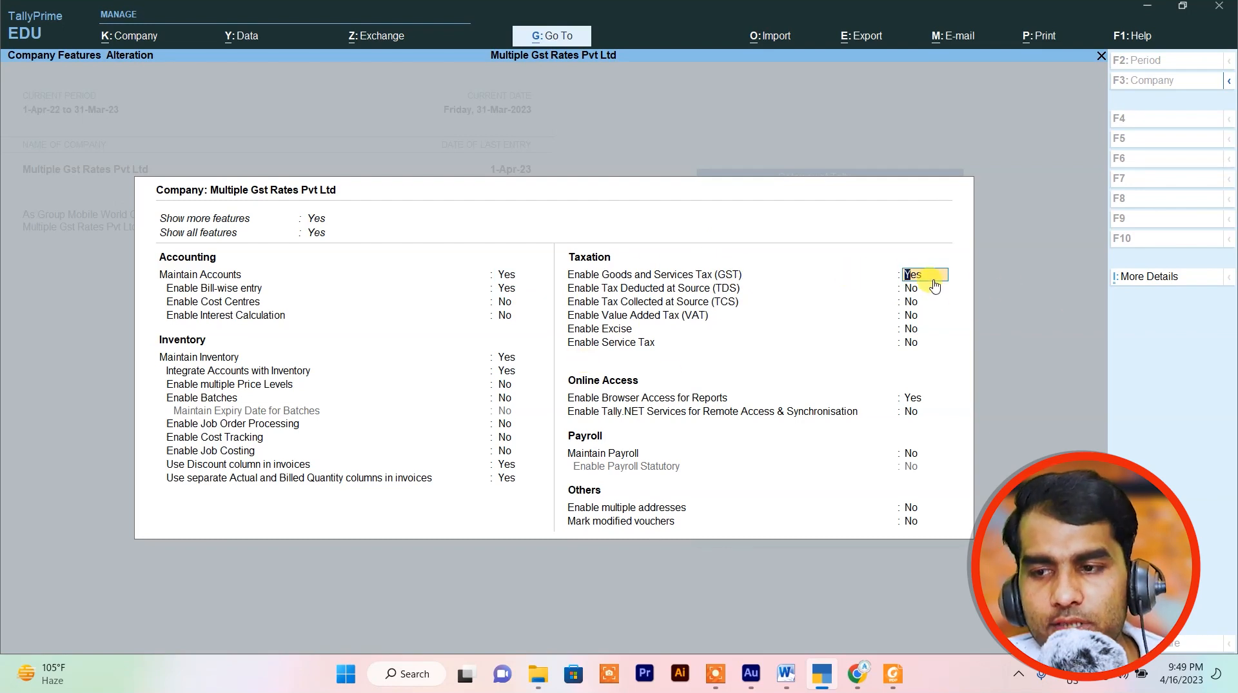
{"action": "key", "text": "Return"}
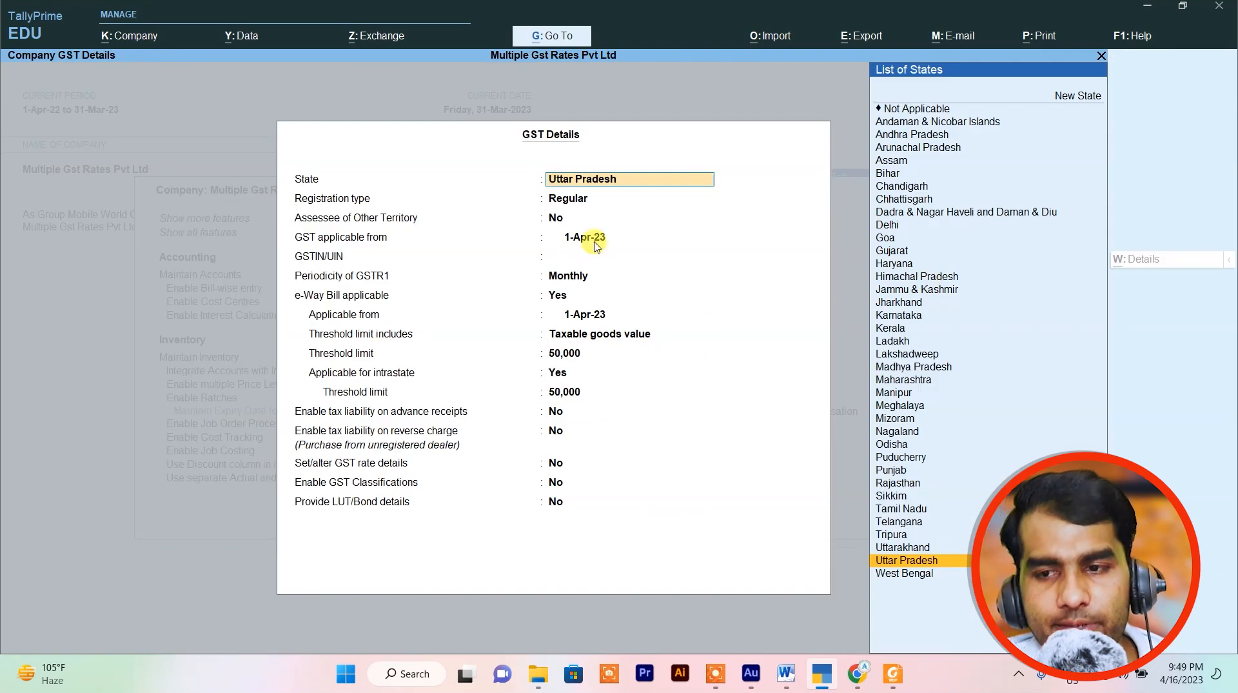
{"action": "key", "text": "Return"}
{"action": "key", "text": "Return"}
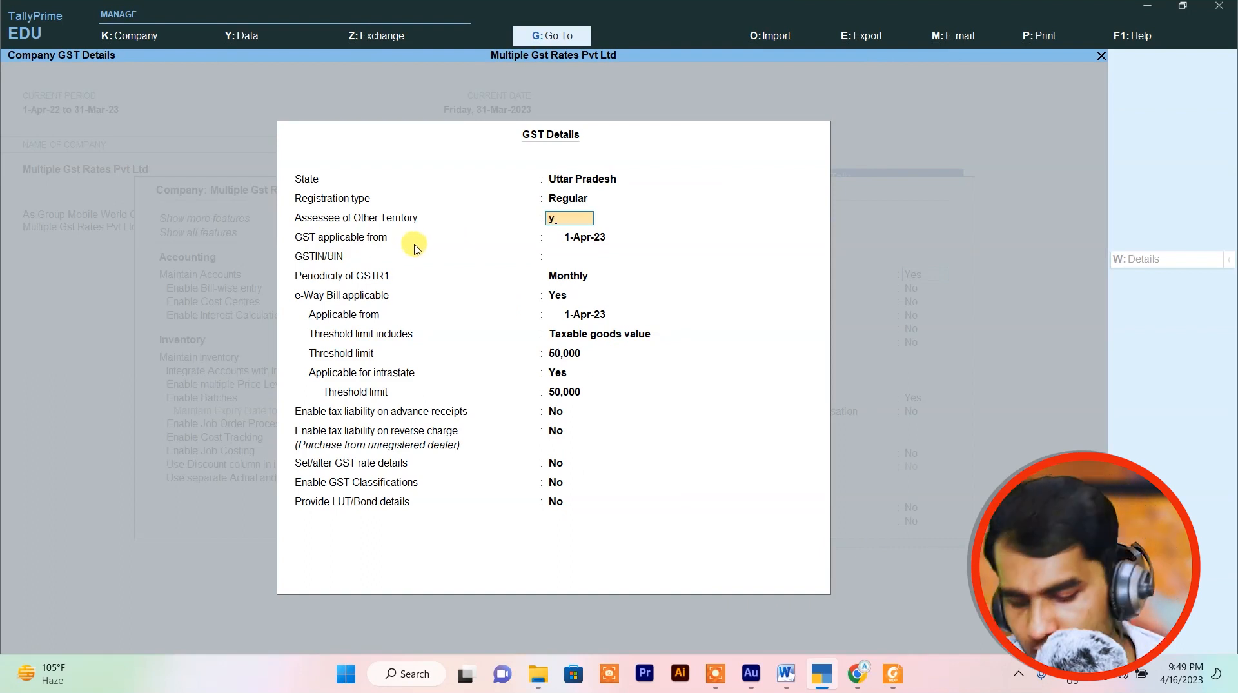
{"action": "type", "text": "y"}
{"action": "key", "text": "Return"}
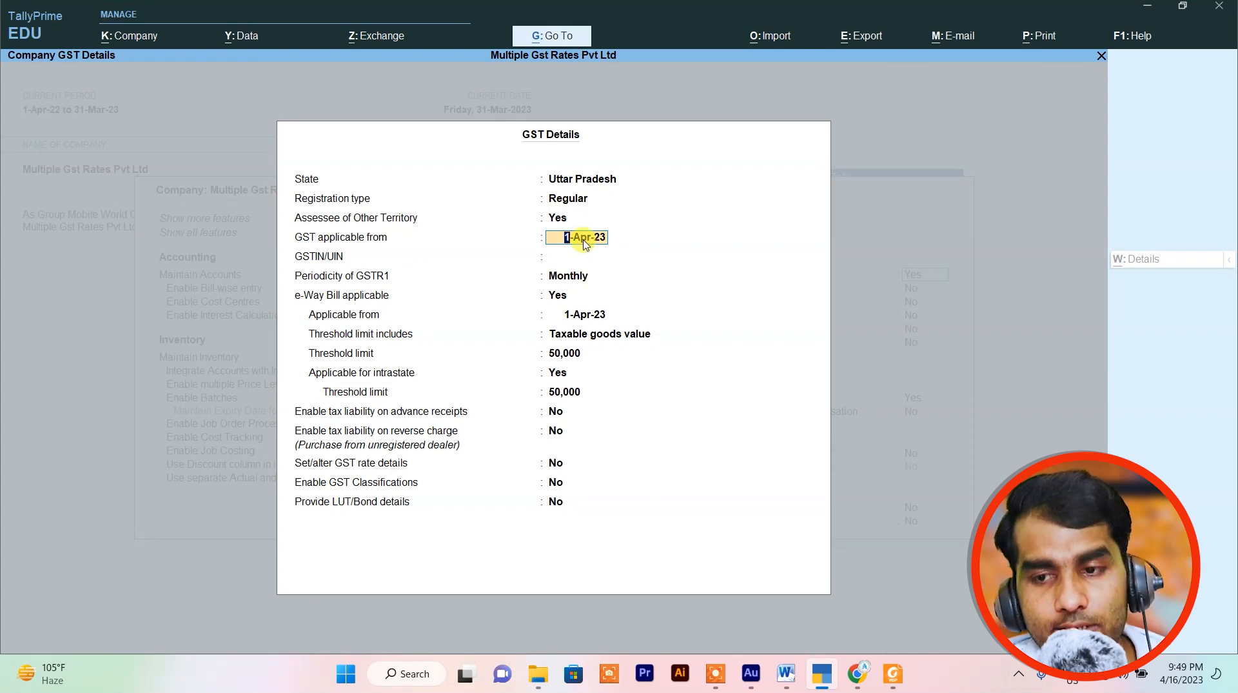
Keep the remaining company GST settings, save the GST details and company features, and return to the Gateway of Tally.
{"action": "key", "text": "Return"}
{"action": "key", "text": "Return"}
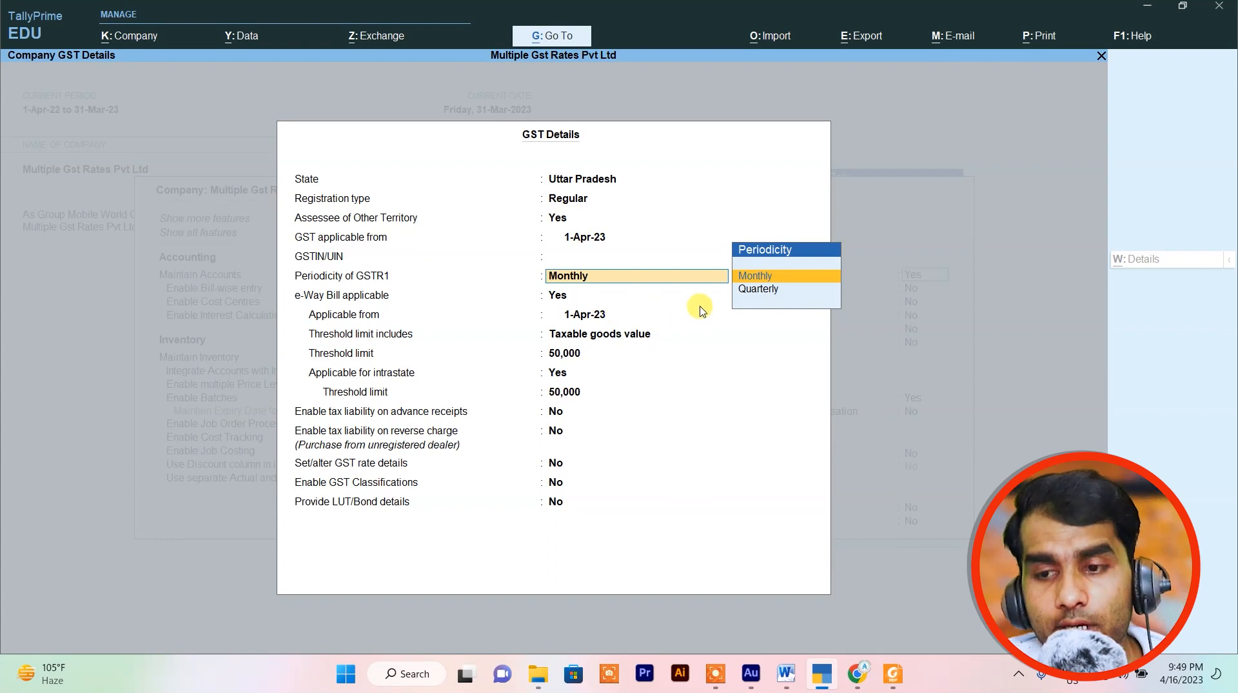
{"action": "key", "text": "Return"}
{"action": "key", "text": "Return"}
{"action": "key", "text": "Return"}
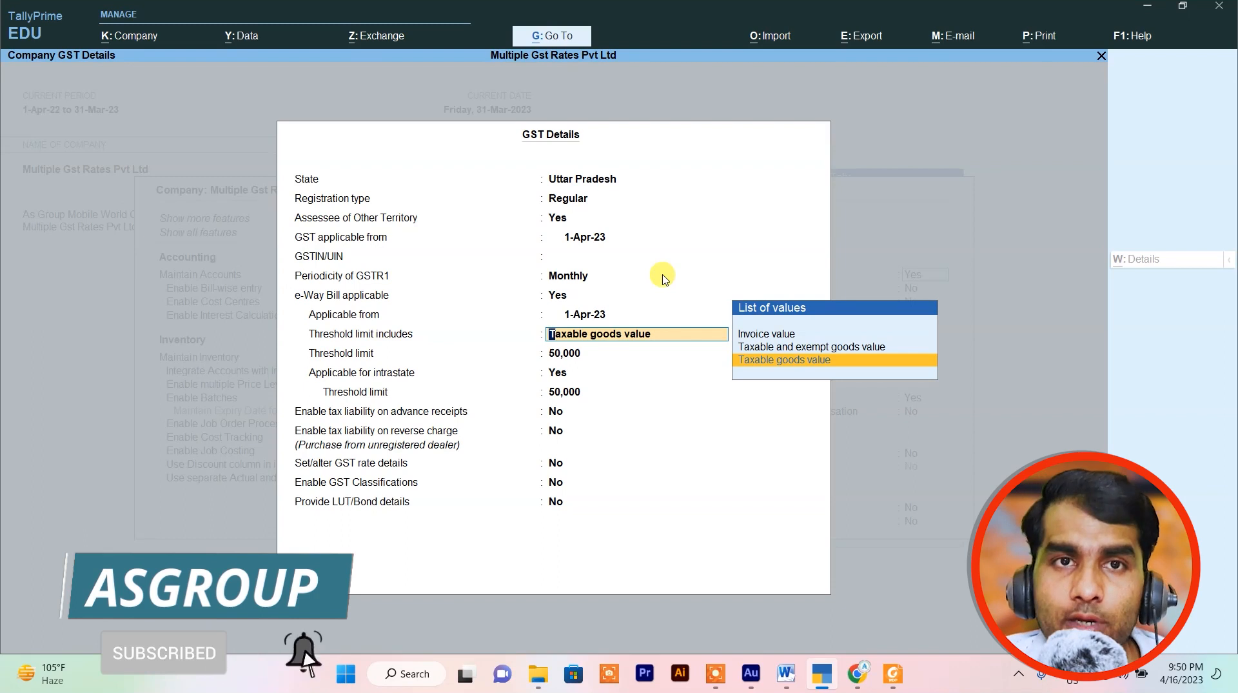
{"action": "key", "text": "Return"}
{"action": "key", "text": "Return"}
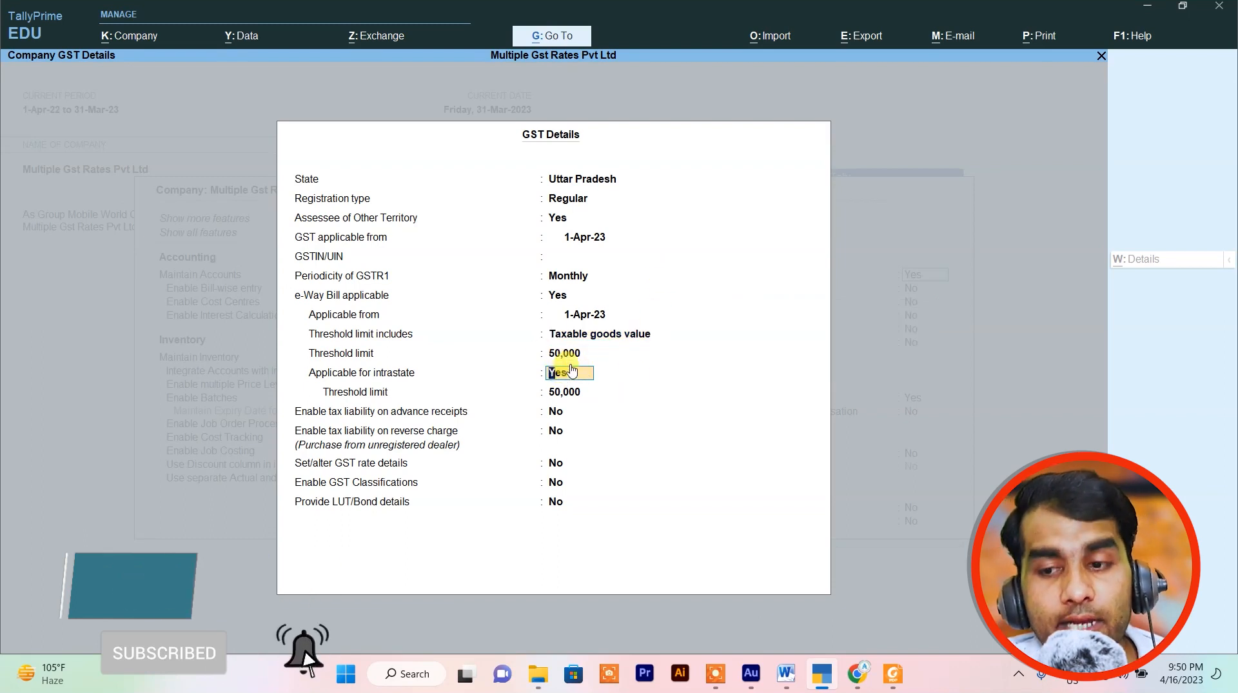
{"action": "key", "text": "Return"}
{"action": "key", "text": "Return"}
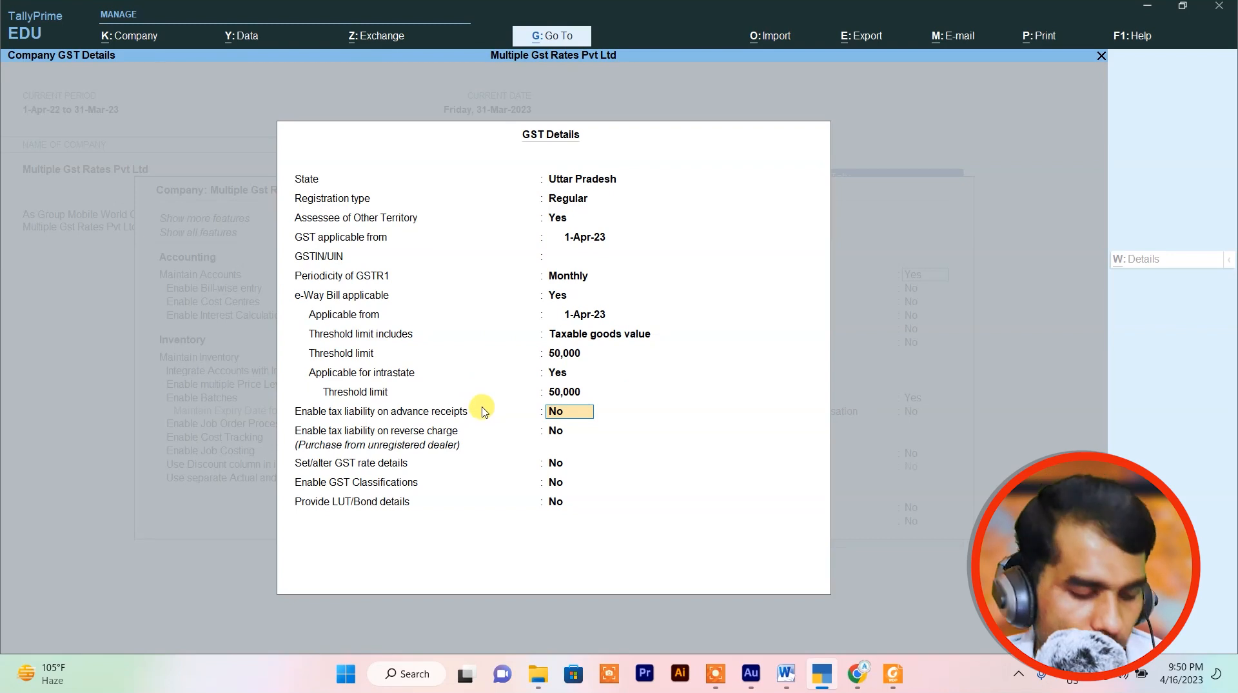
{"action": "key", "text": "ctrl+a"}
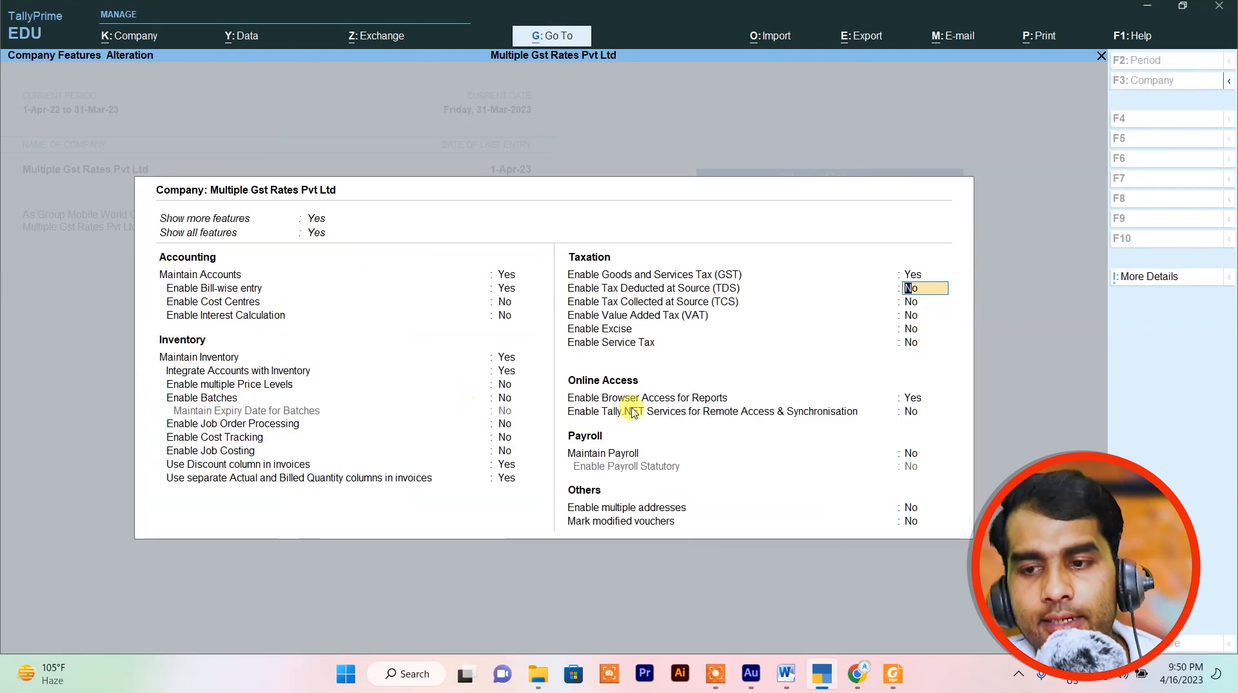
{"action": "key", "text": "ctrl+a"}
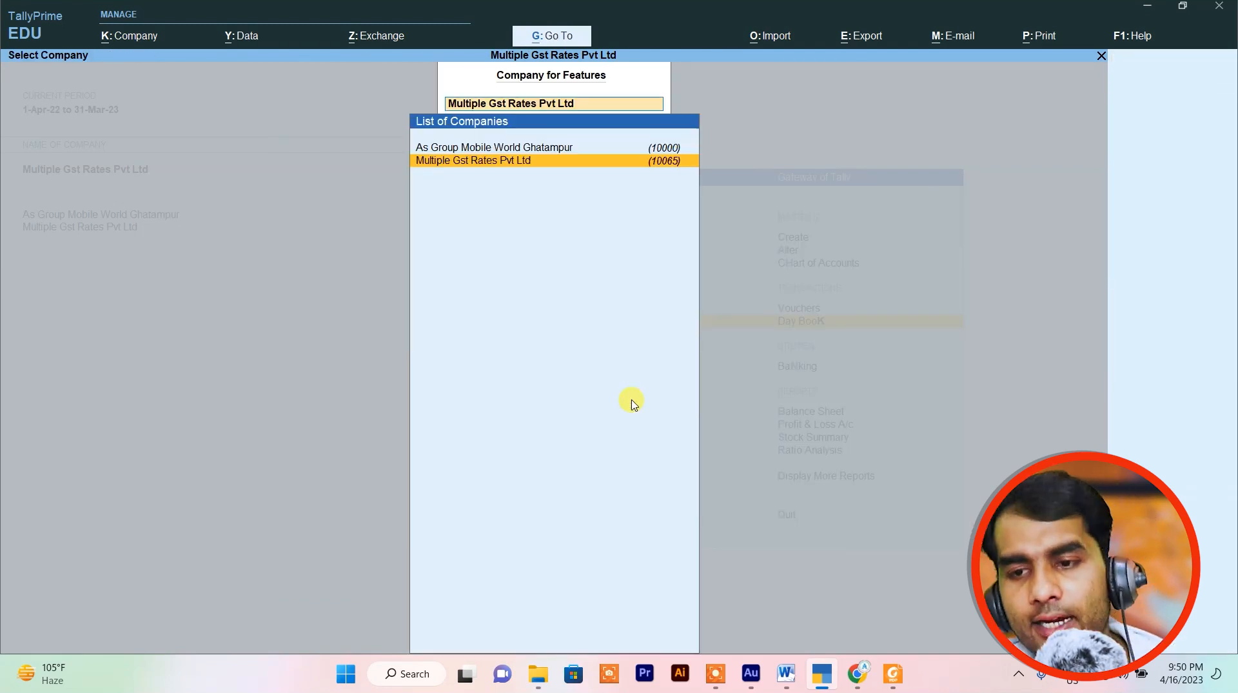
{"action": "key", "text": "Escape"}
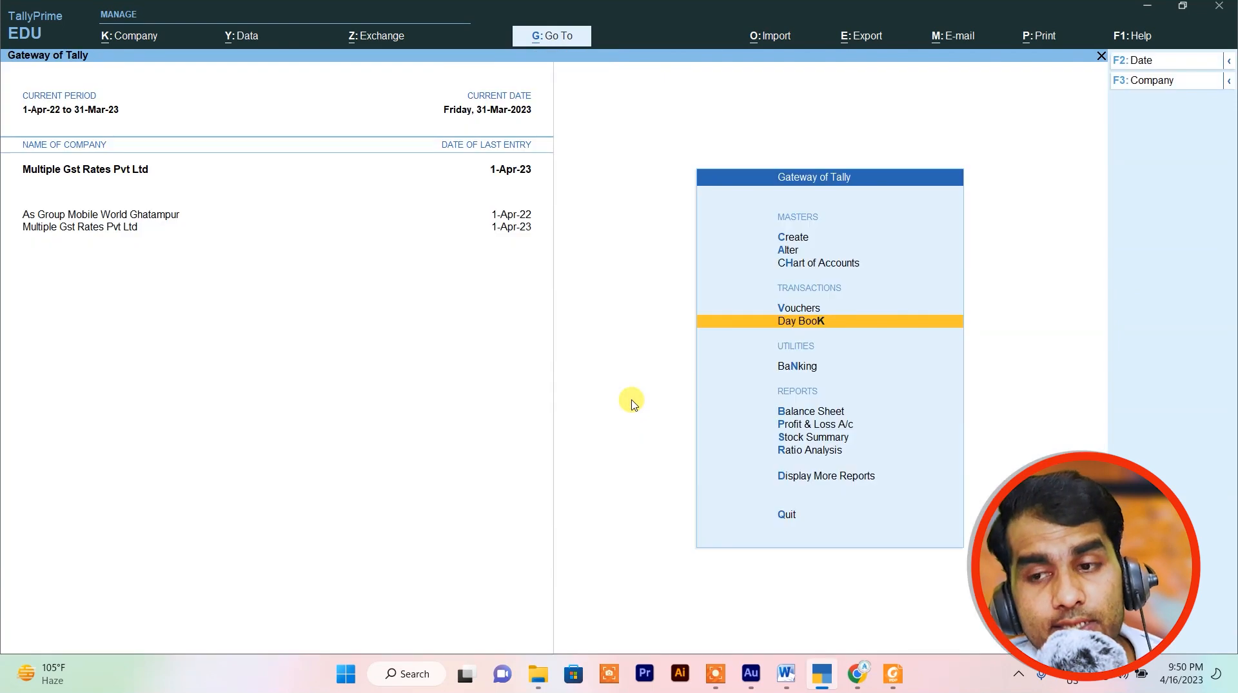
Open the stock item Acc Cement for alteration from the inventory masters.
{"action": "key", "text": "Up"}
{"action": "key", "text": "Up"}
{"action": "key", "text": "Up"}
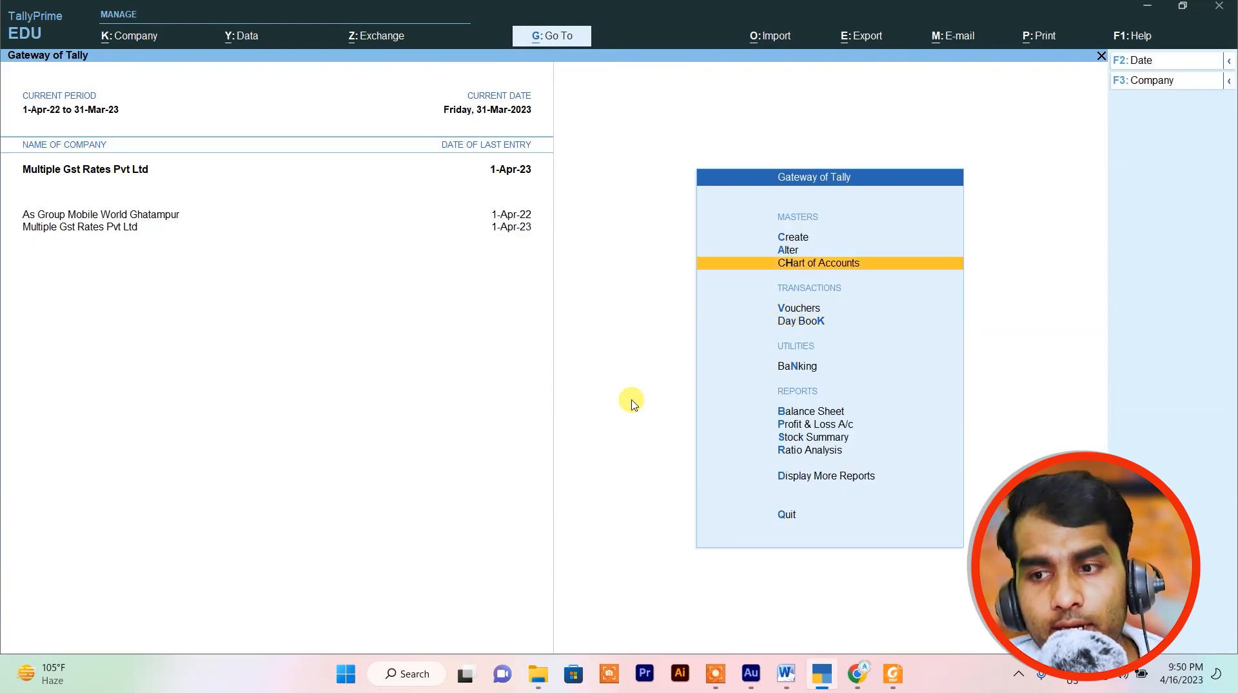
{"action": "key", "text": "Return"}
{"action": "key", "text": "Down"}
{"action": "key", "text": "Down"}
{"action": "key", "text": "Down"}
{"action": "key", "text": "Down"}
{"action": "key", "text": "Down"}
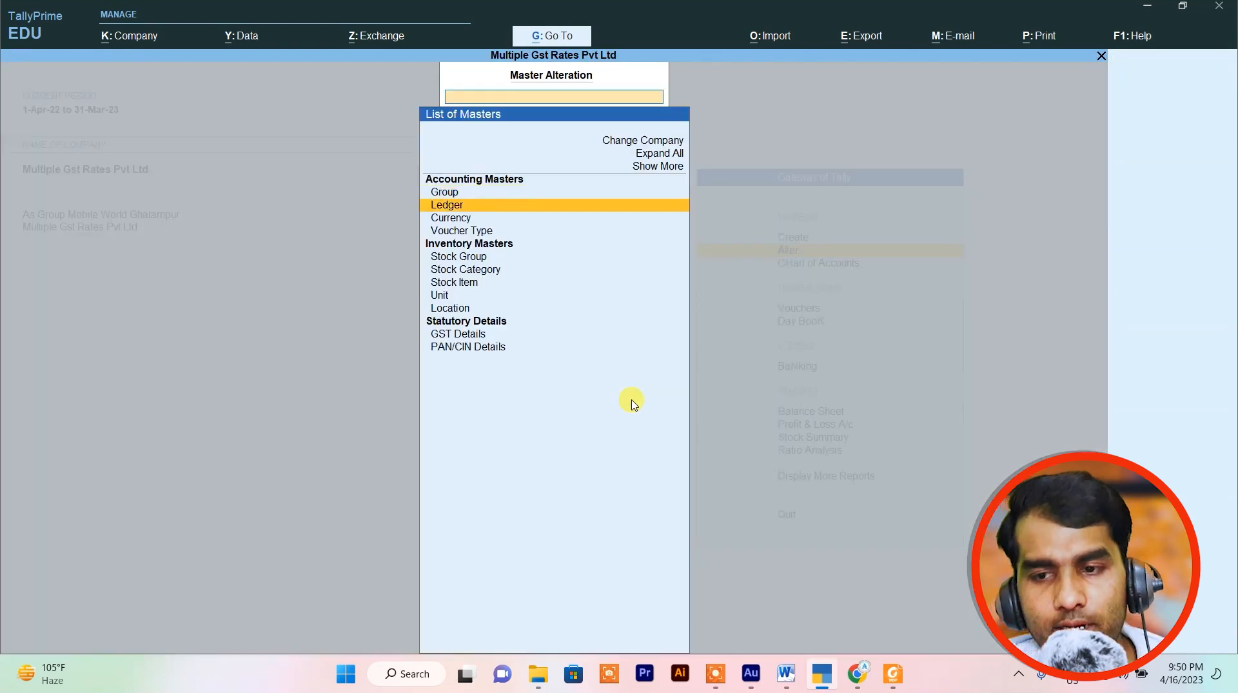
{"action": "key", "text": "Down"}
{"action": "key", "text": "Return"}
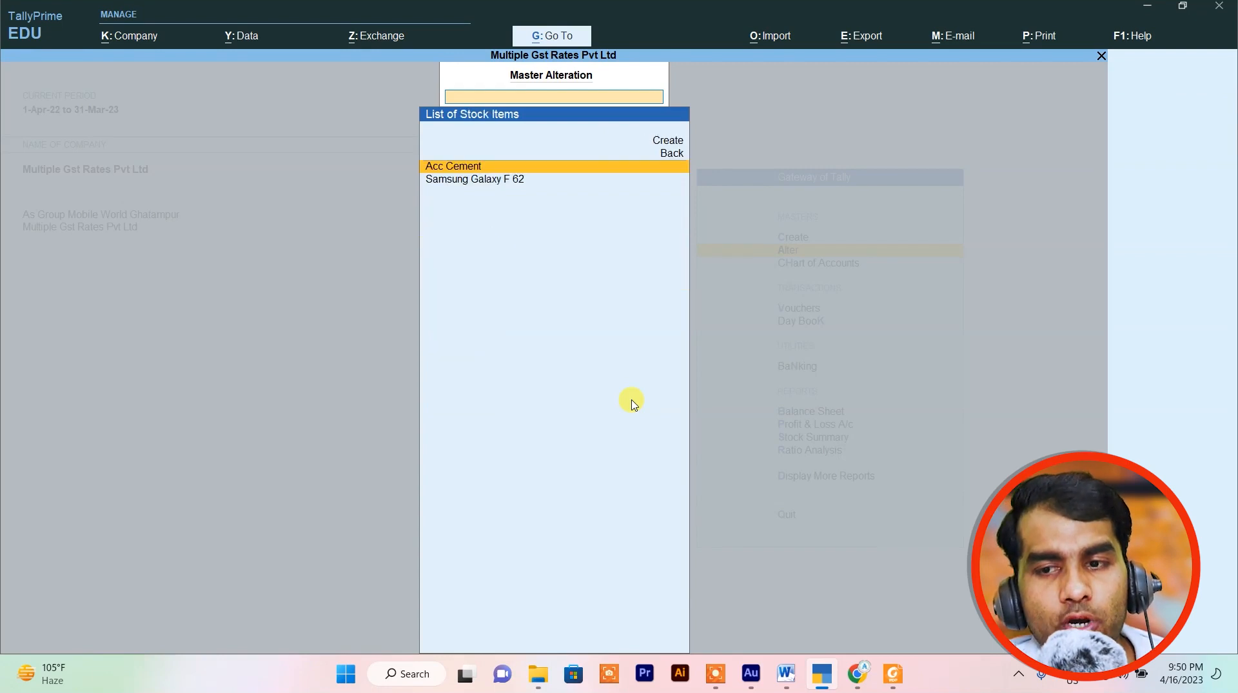
{"action": "key", "text": "Down"}
{"action": "key", "text": "Up"}
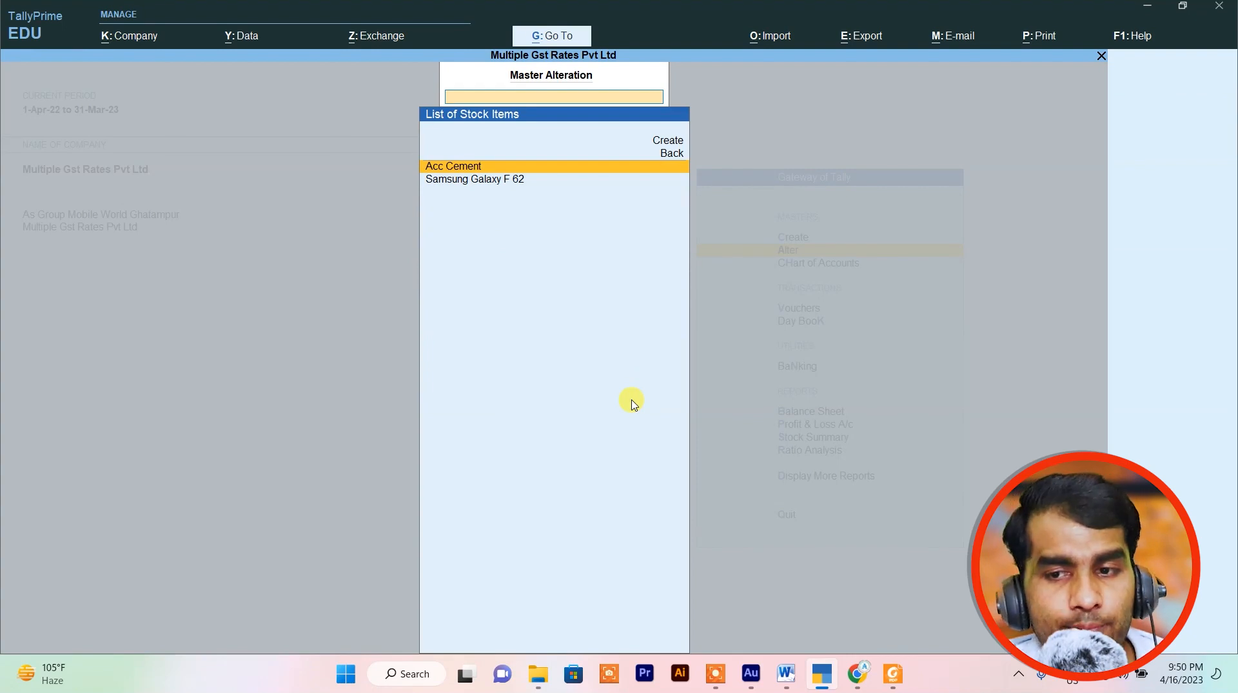
{"action": "key", "text": "Return"}
Keep the group Acc and category Cement, and set Set/Alter GST Details to Yes to open Acc Cement's GST details.
{"action": "key", "text": "Return"}
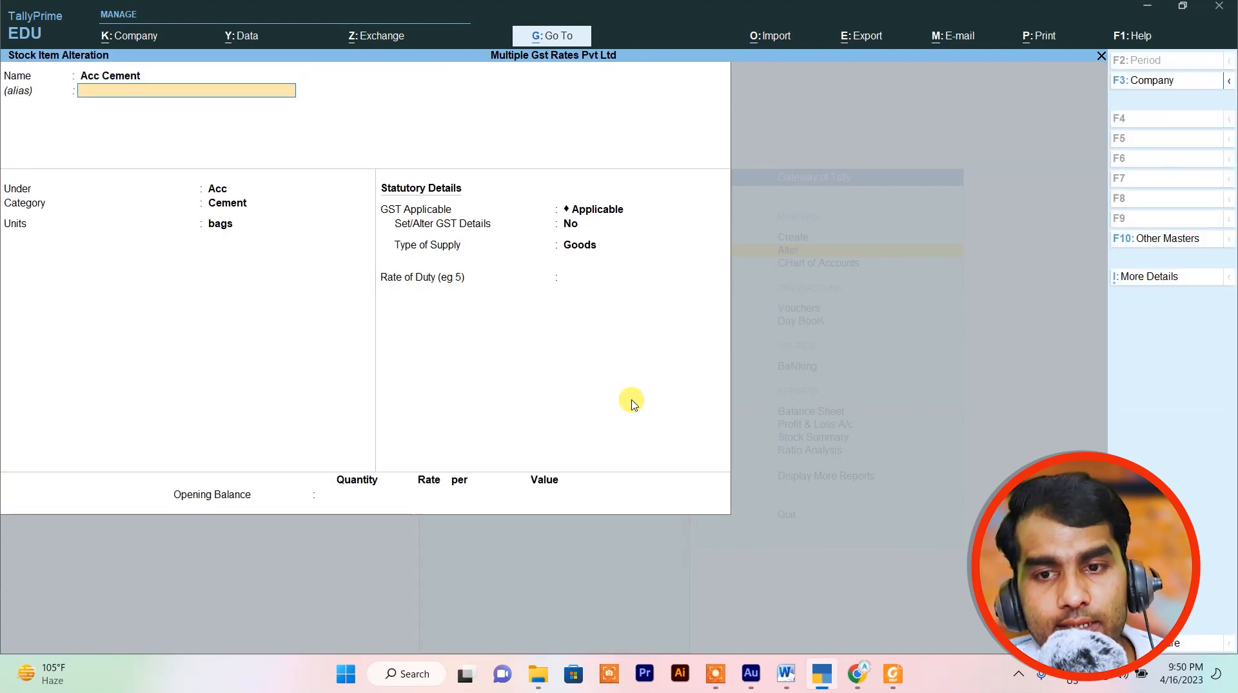
{"action": "key", "text": "Return"}
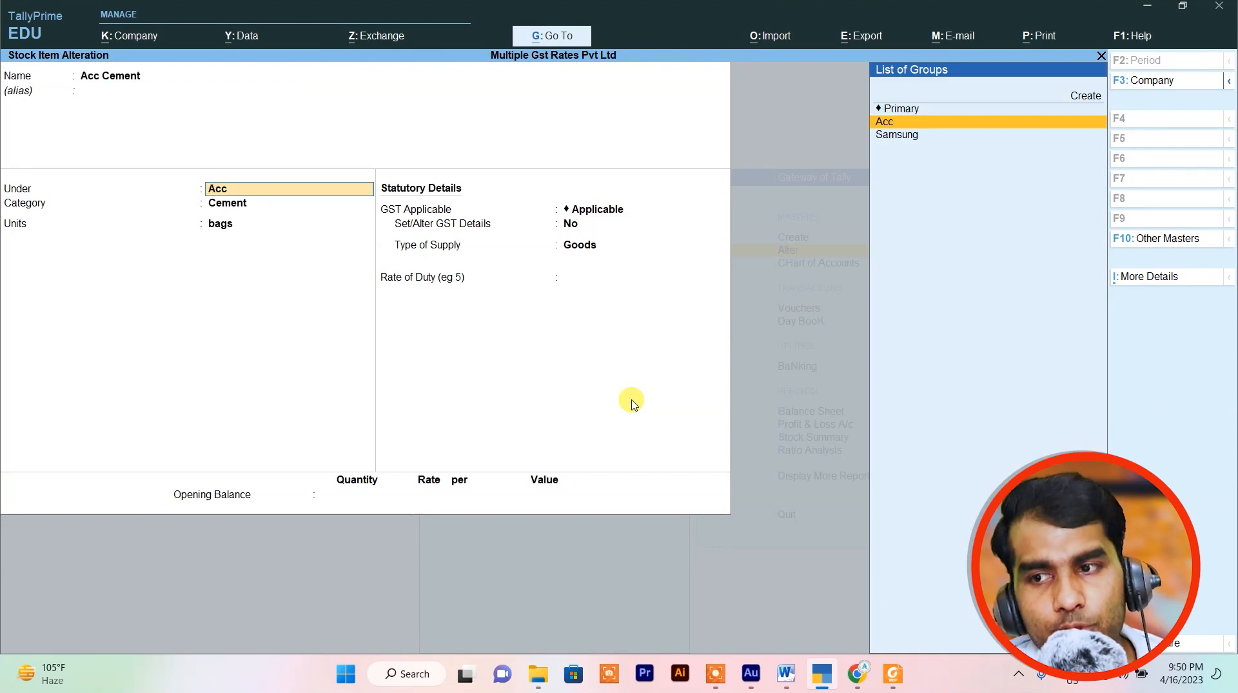
{"action": "key", "text": "Up"}
{"action": "key", "text": "Up"}
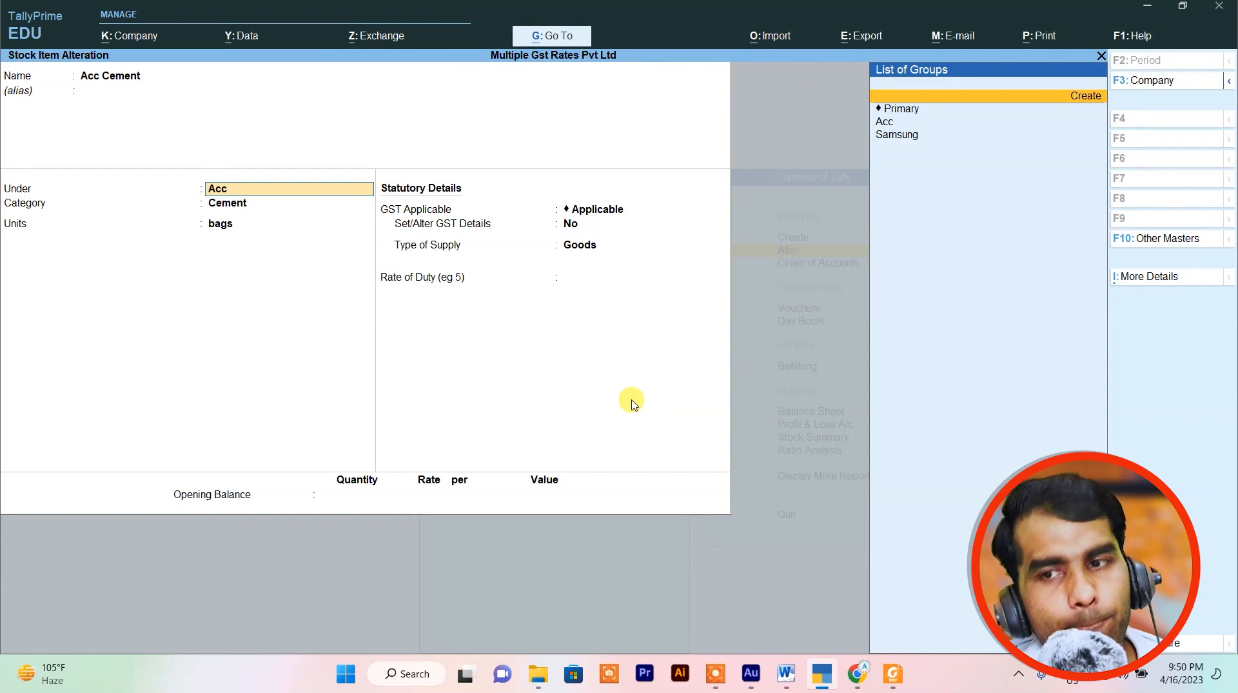
{"action": "key", "text": "Down"}
{"action": "key", "text": "Down"}
{"action": "key", "text": "Return"}
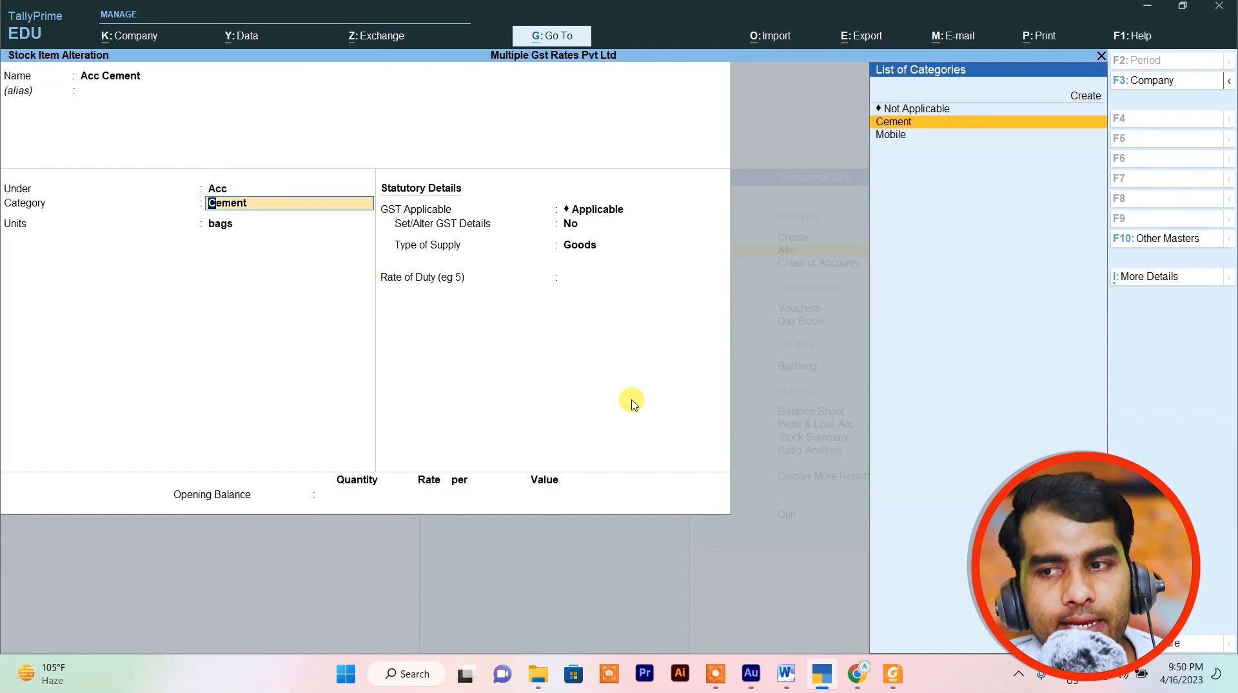
{"action": "key", "text": "Return"}
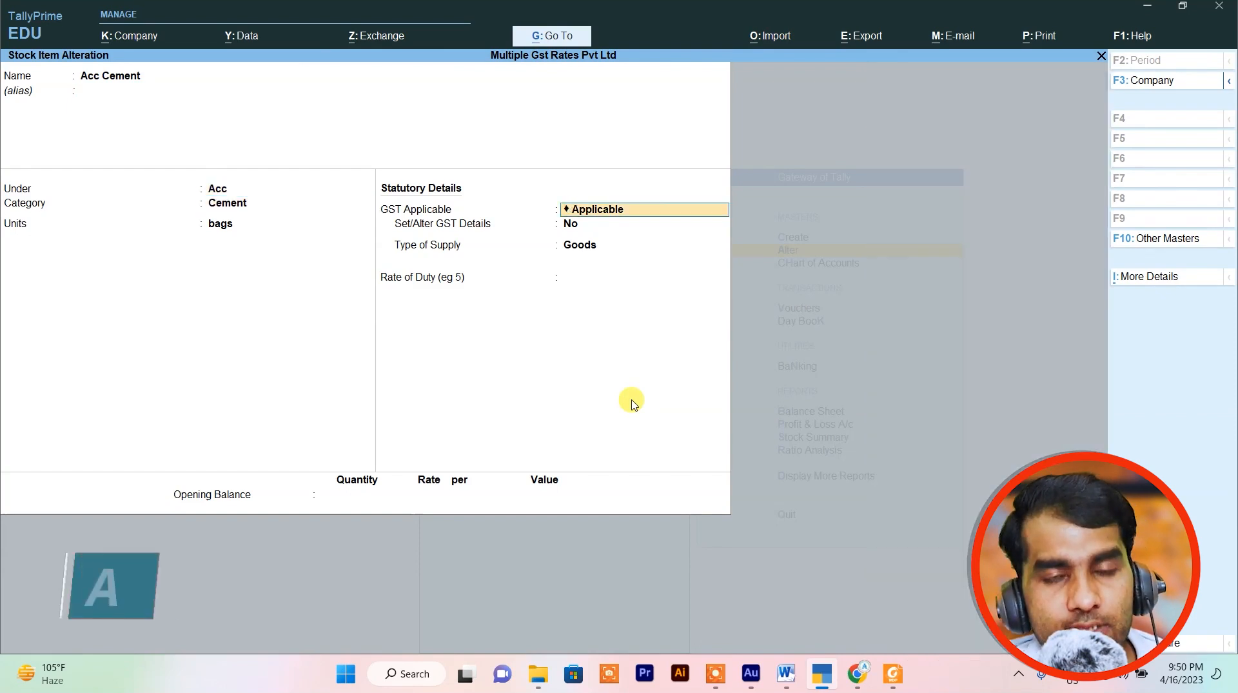
{"action": "key", "text": "Return"}
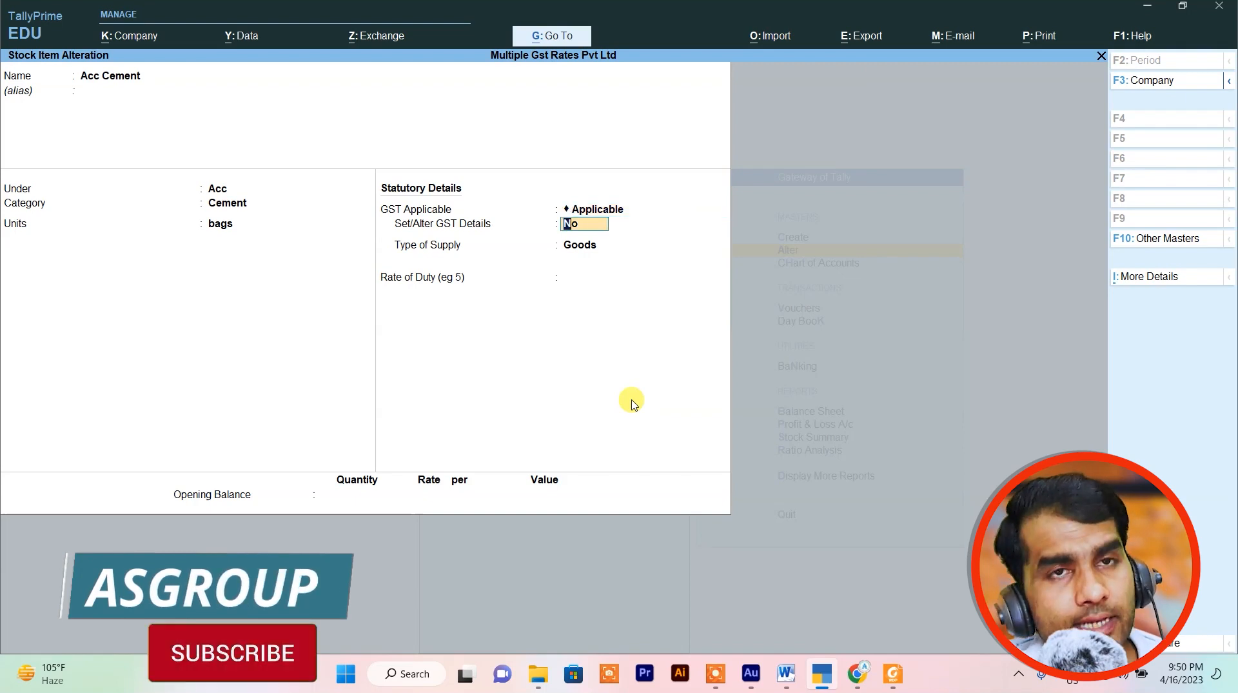
{"action": "type", "text": "y"}
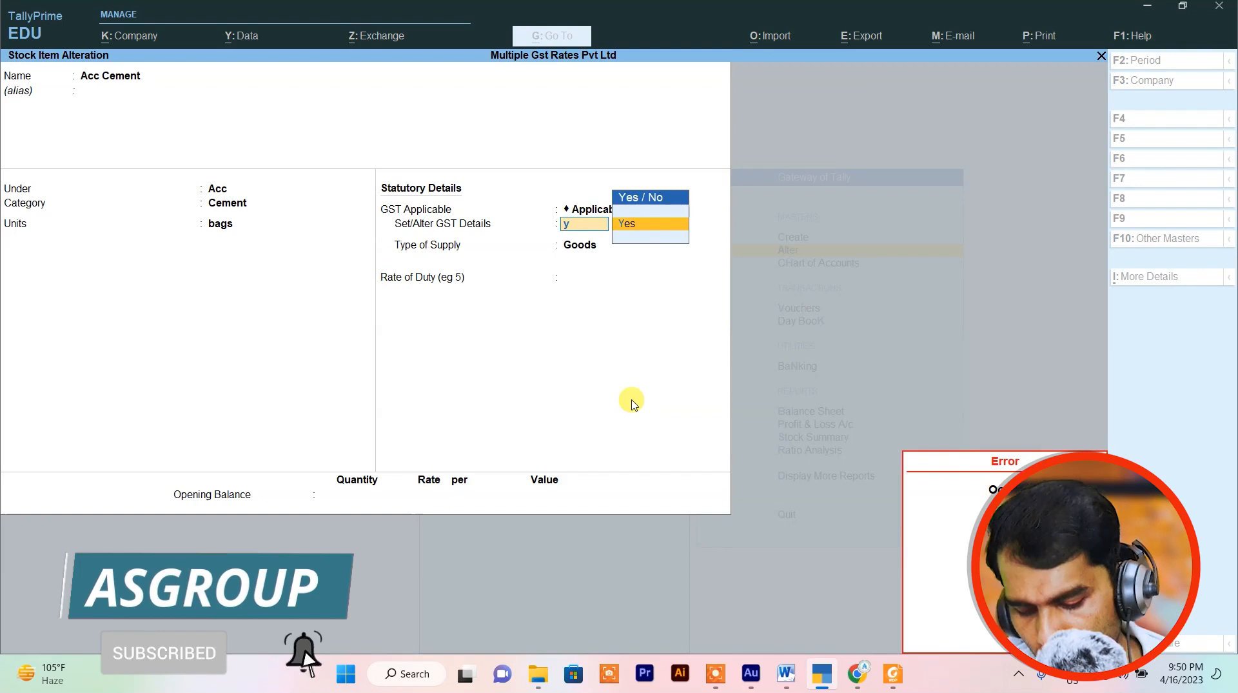
{"action": "key", "text": "Return"}
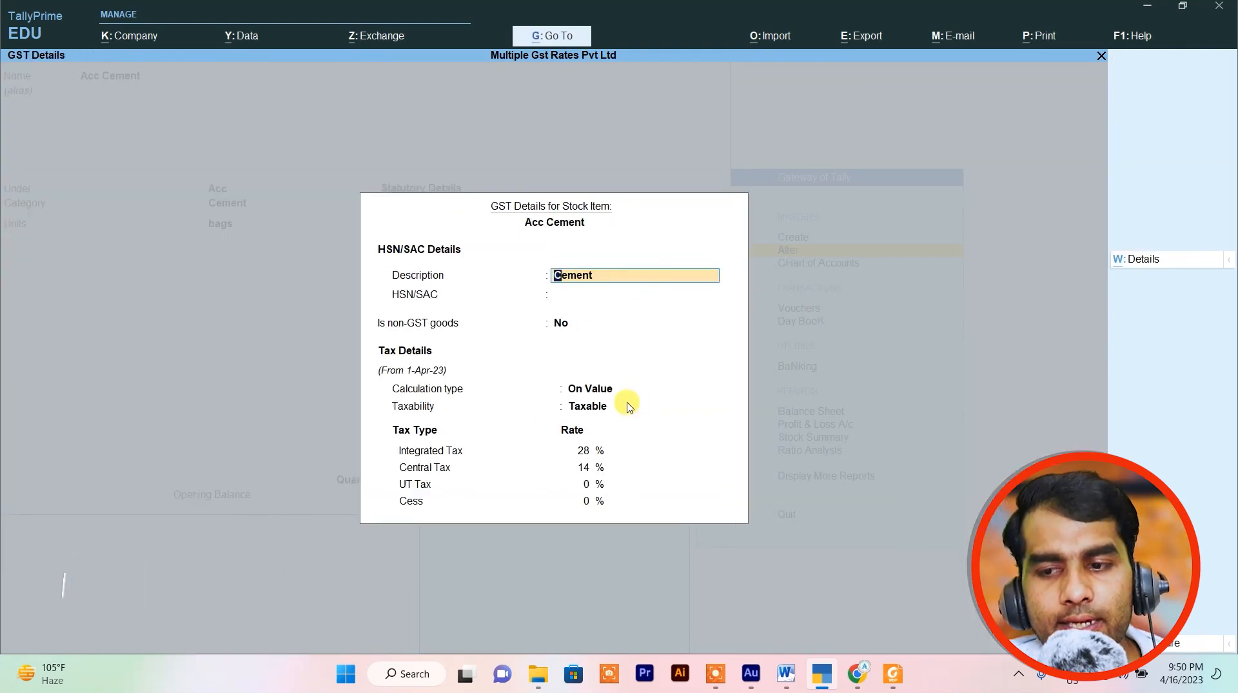
Check Acc Cement's taxability and Central Tax rate, keep them, and save the GST details and the stock item.
{"action": "left_click", "coordinate": [599, 407]}
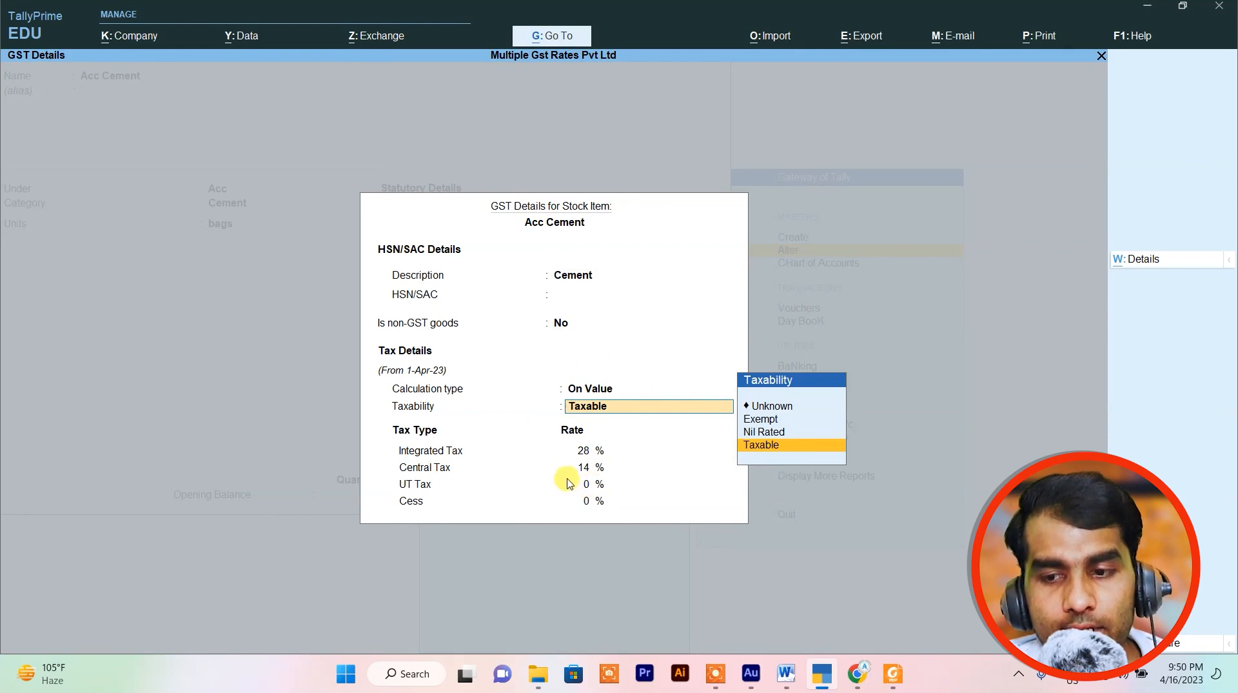
{"action": "left_click", "coordinate": [585, 470]}
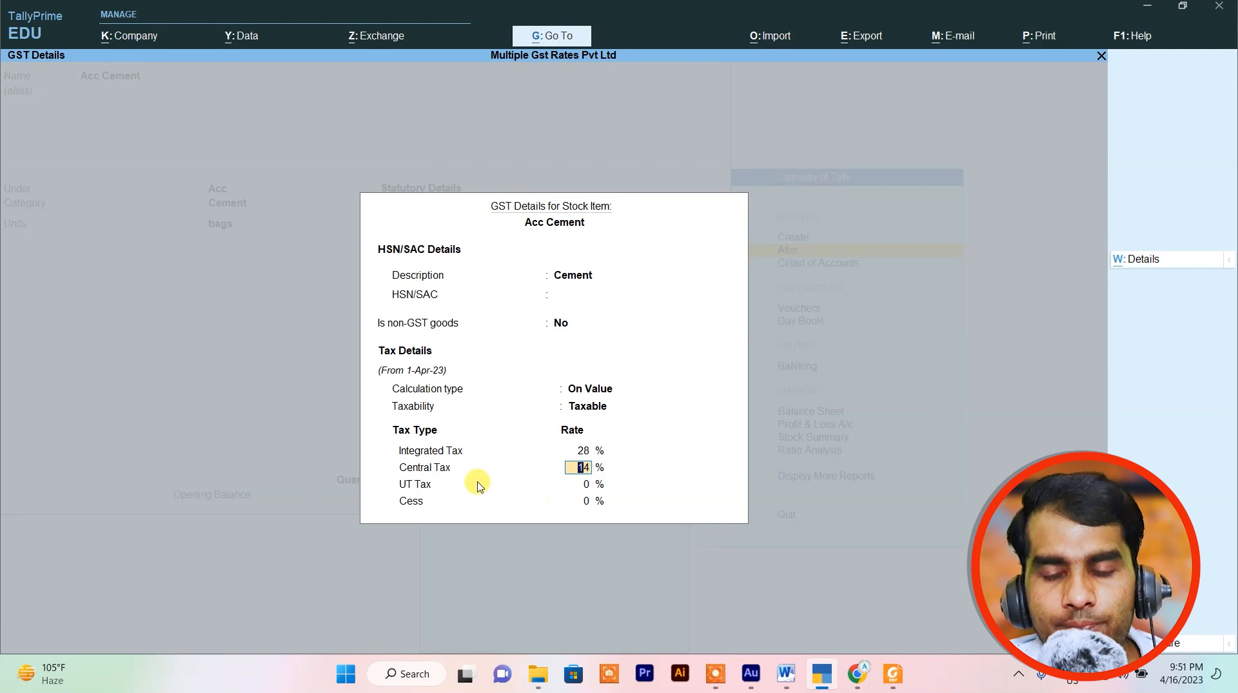
{"action": "key", "text": "Return"}
{"action": "key", "text": "ctrl"}
{"action": "key", "text": "ctrl+a"}
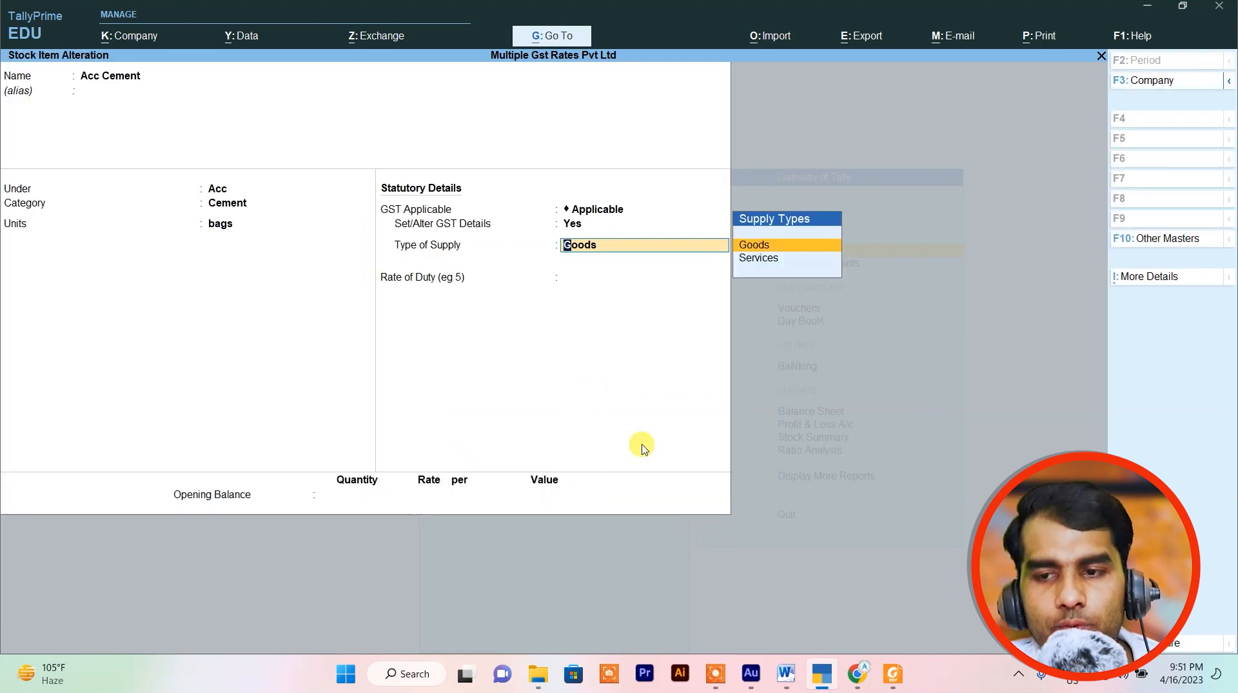
{"action": "key", "text": "ctrl+a"}
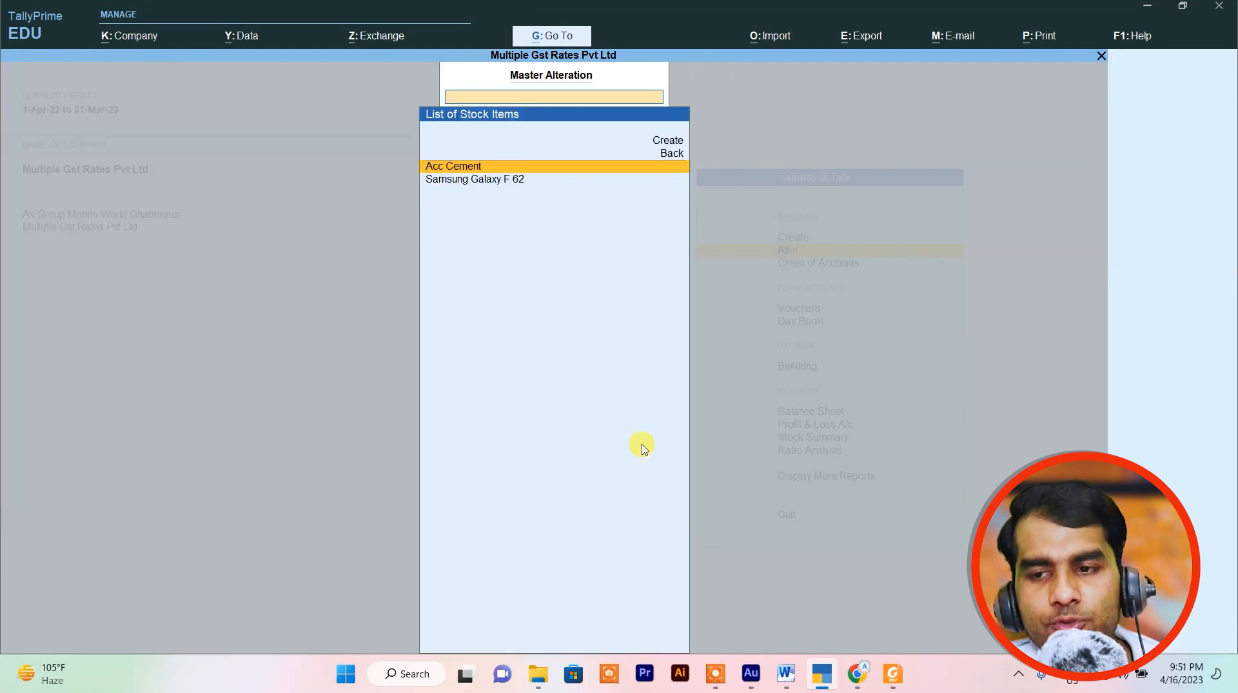
Open the stock item Samsung Galaxy F 62 for alteration and set Set/Alter GST Details to Yes.
{"action": "key", "text": "Down"}
{"action": "key", "text": "Return"}
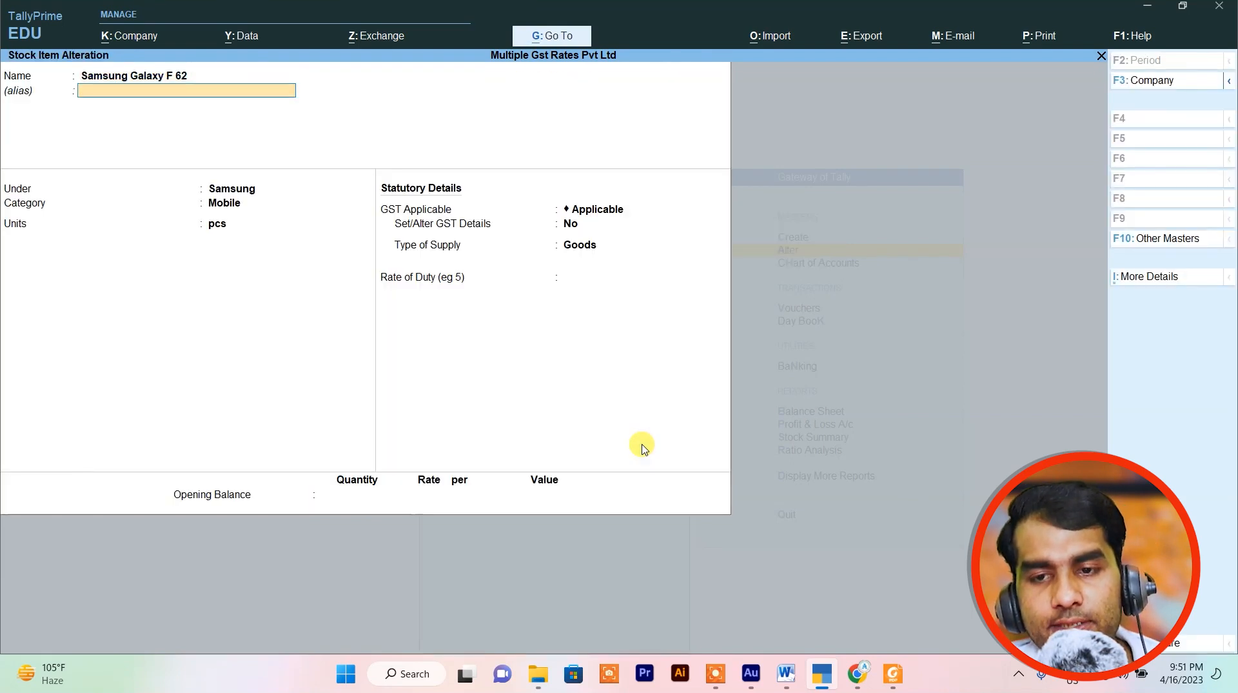
{"action": "key", "text": "Return"}
{"action": "key", "text": "Return"}
{"action": "key", "text": "Return"}
{"action": "key", "text": "Return"}
{"action": "key", "text": "Return"}
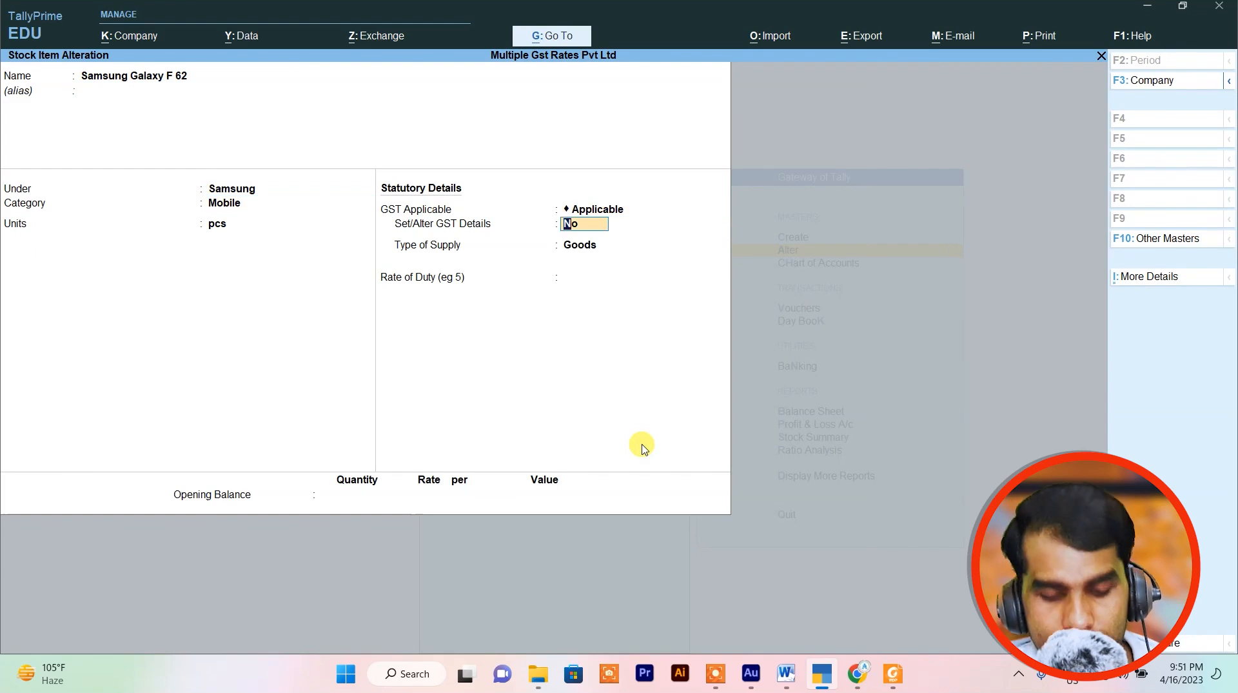
{"action": "key", "text": "y"}
{"action": "key", "text": "Return"}
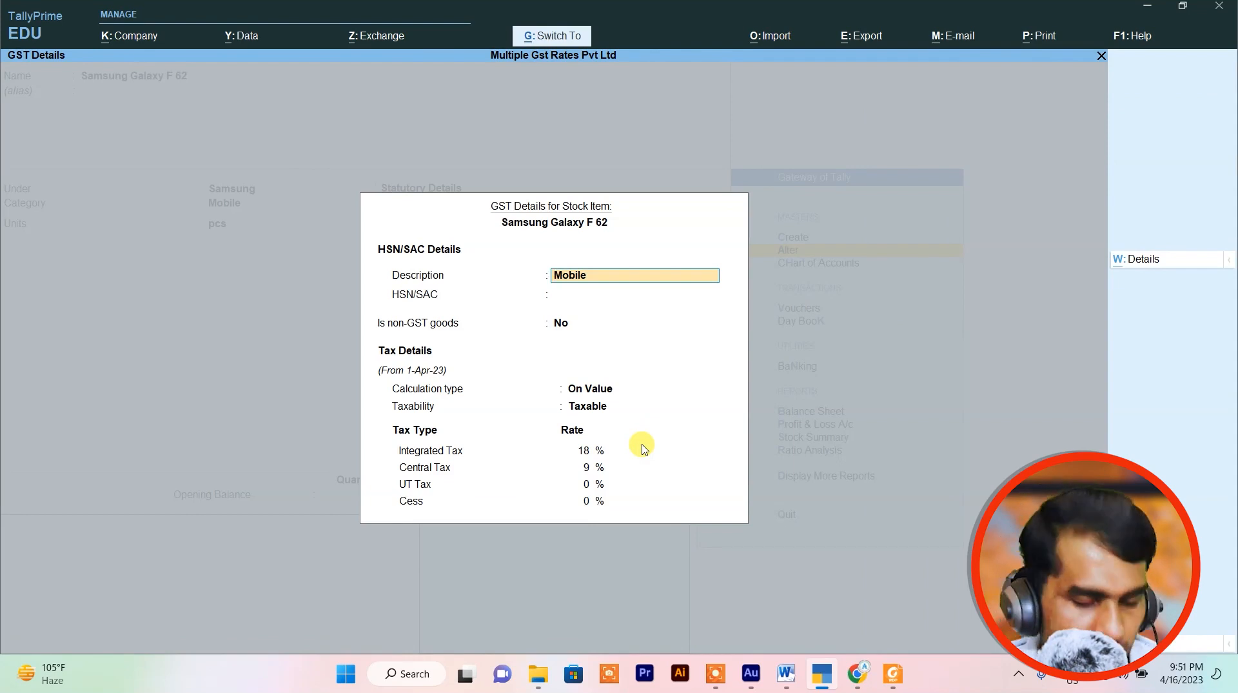
Save Samsung Galaxy F 62's GST details and the stock item unchanged, and return to the Gateway of Tally.
{"action": "key", "text": "ctrl+a"}
{"action": "key", "text": "ctrl+a"}
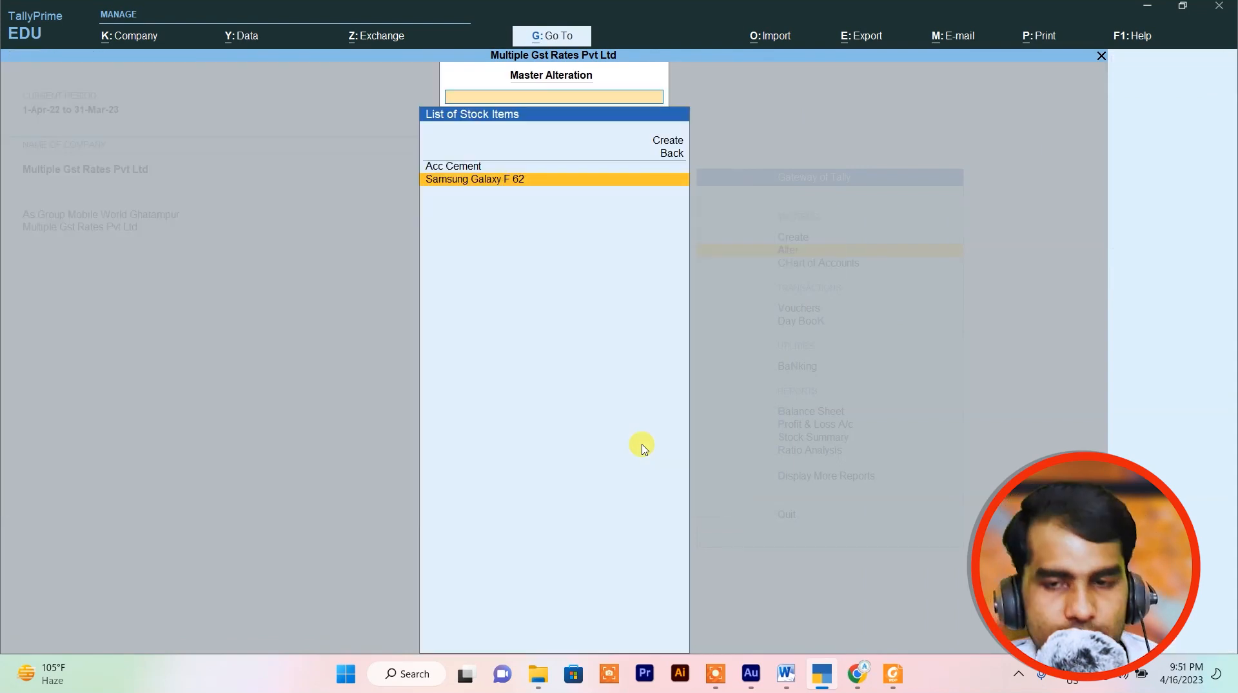
{"action": "key", "text": "Escape"}
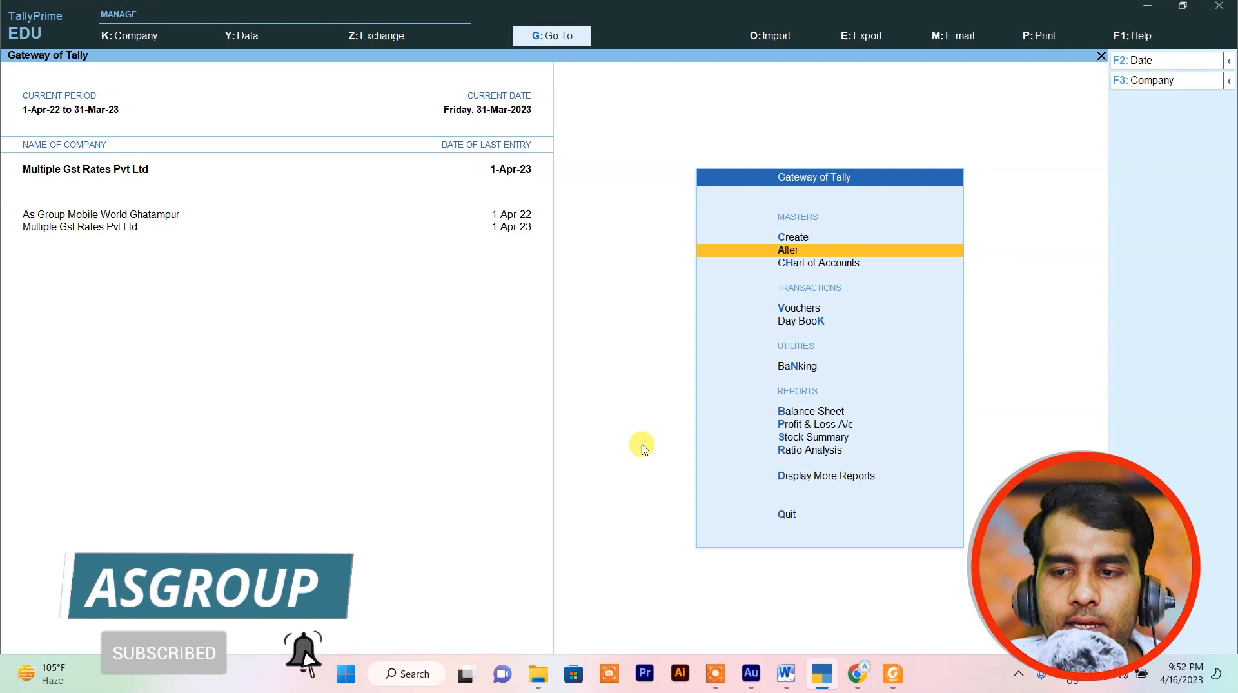
Open accounting voucher creation from the Gateway of Tally.
{"action": "key", "text": "Down"}
{"action": "key", "text": "Down"}
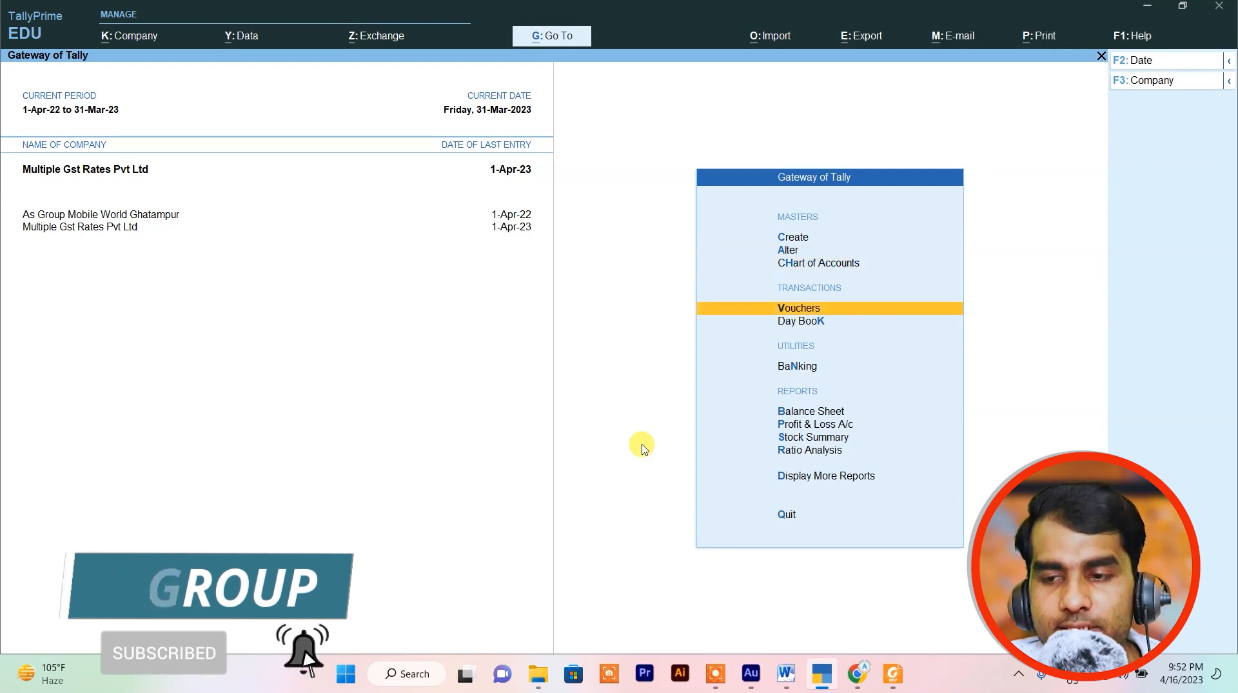
{"action": "key", "text": "Return"}
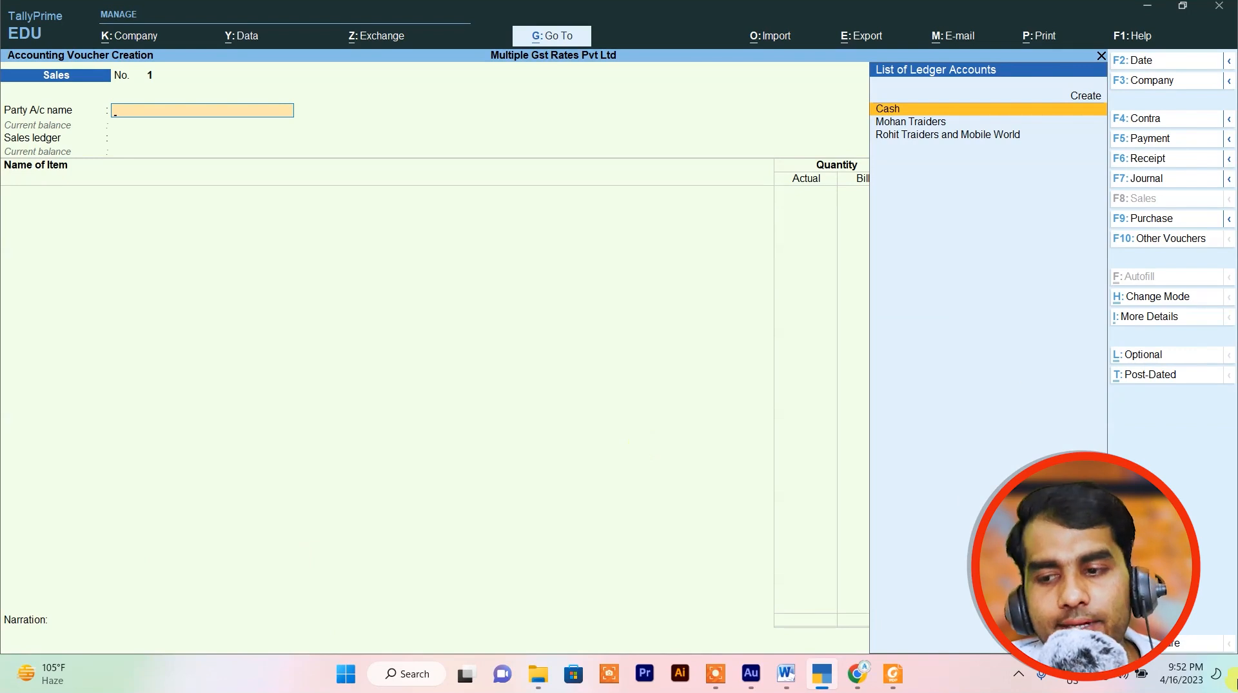
Switch to Foxit Reader and examine the purchase invoice in purchase with i gst.pdf, especially the party name.
{"action": "left_click", "coordinate": [893, 673]}
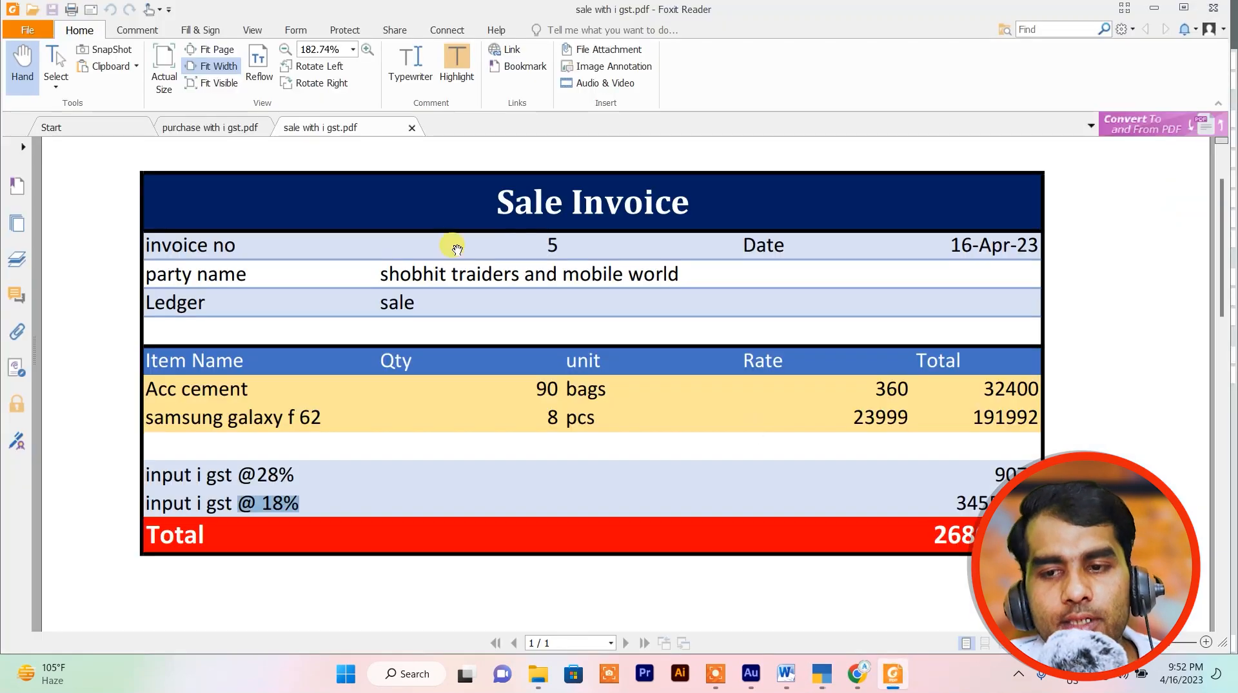
{"action": "left_click", "coordinate": [222, 127]}
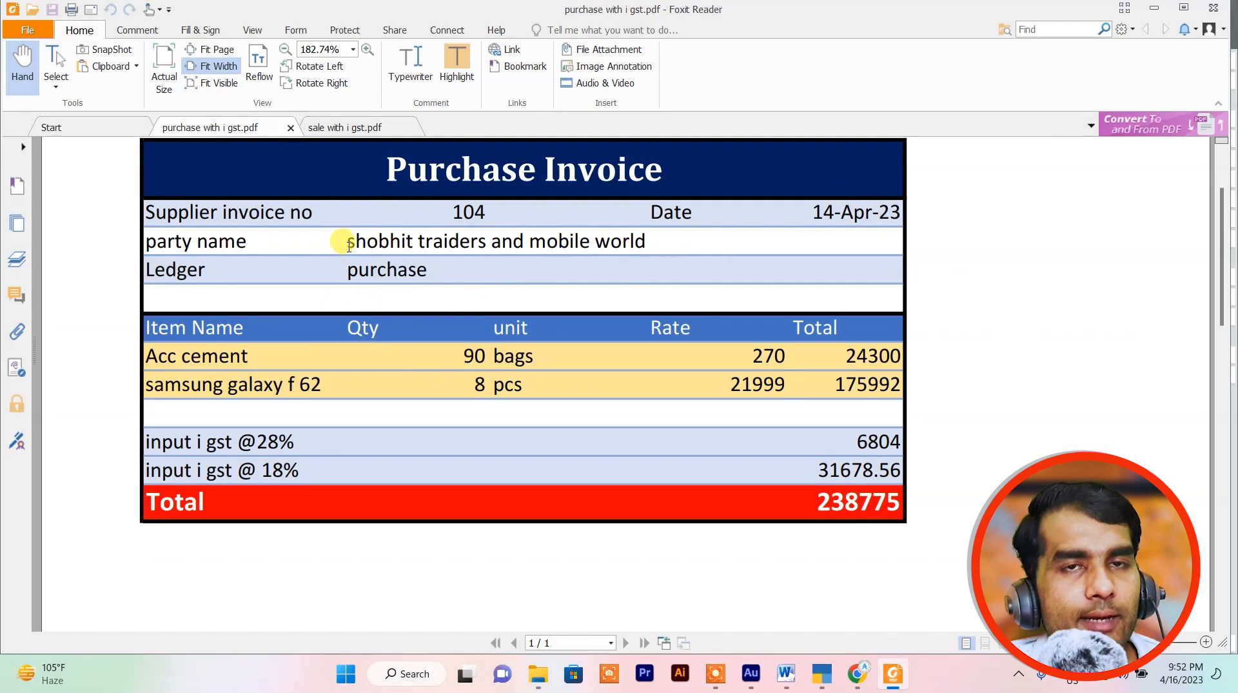
{"action": "left_click_drag", "start_coordinate": [349, 242], "coordinate": [664, 248]}
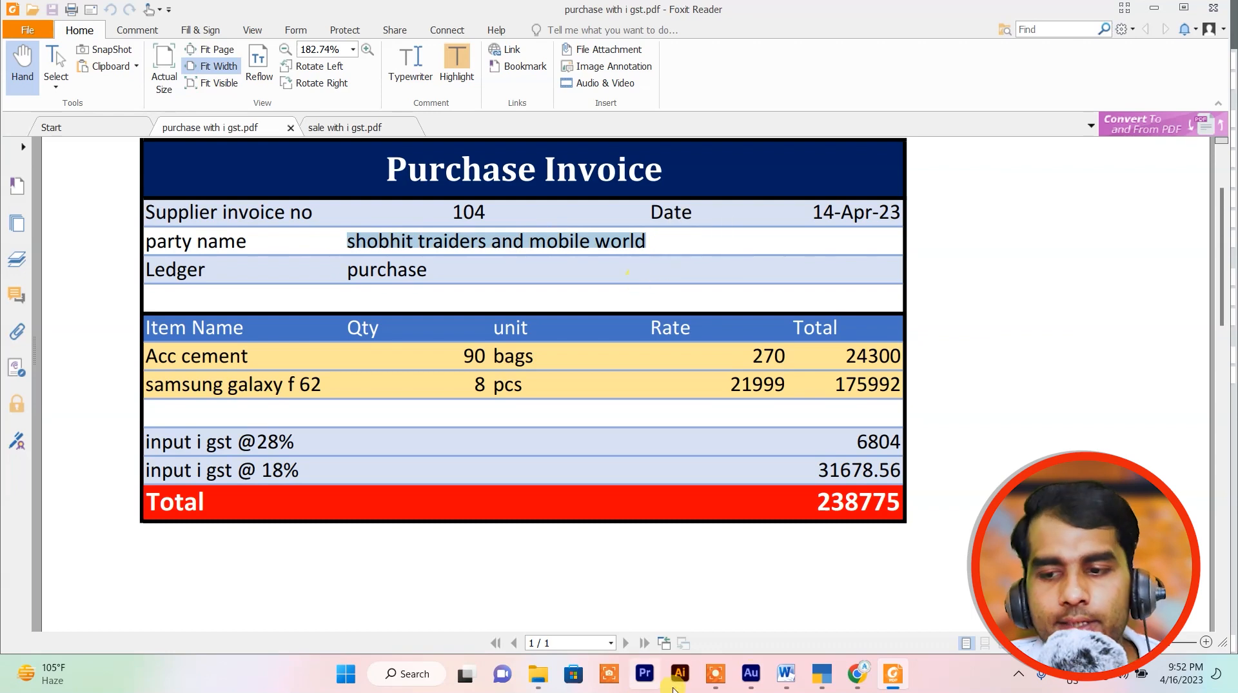
Switch back to TallyPrime and change the voucher type to Purchase.
{"action": "left_click", "coordinate": [824, 675]}
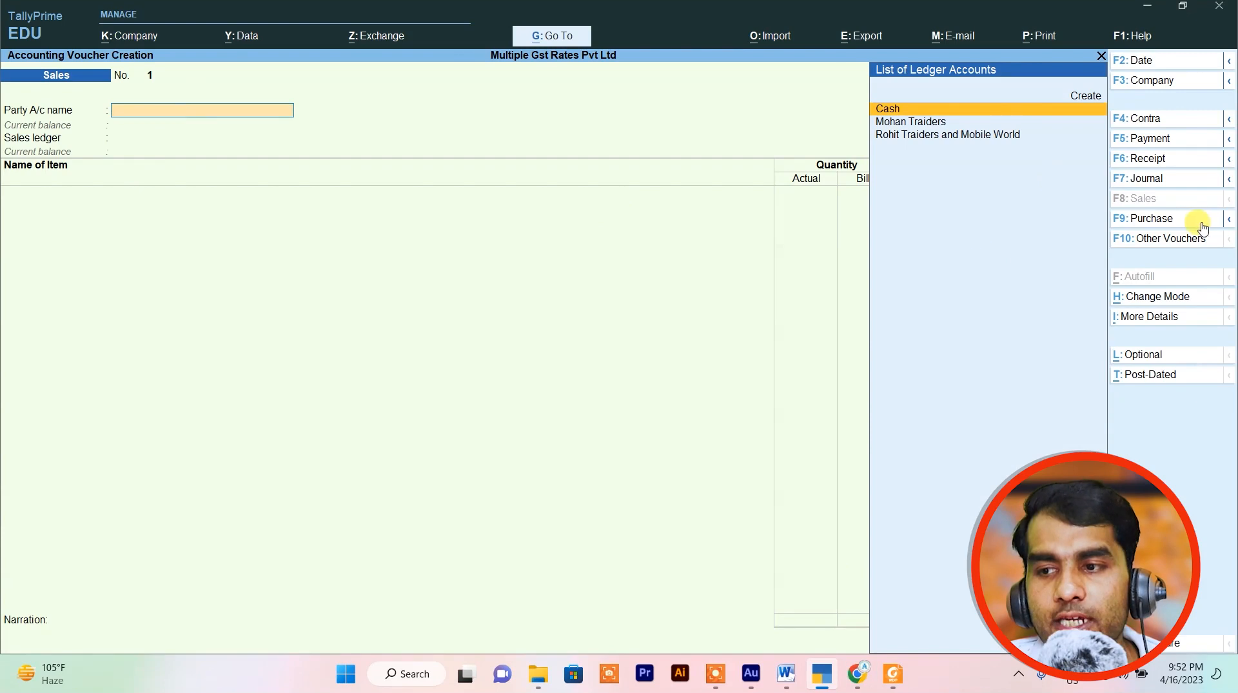
{"action": "left_click", "coordinate": [1143, 220]}
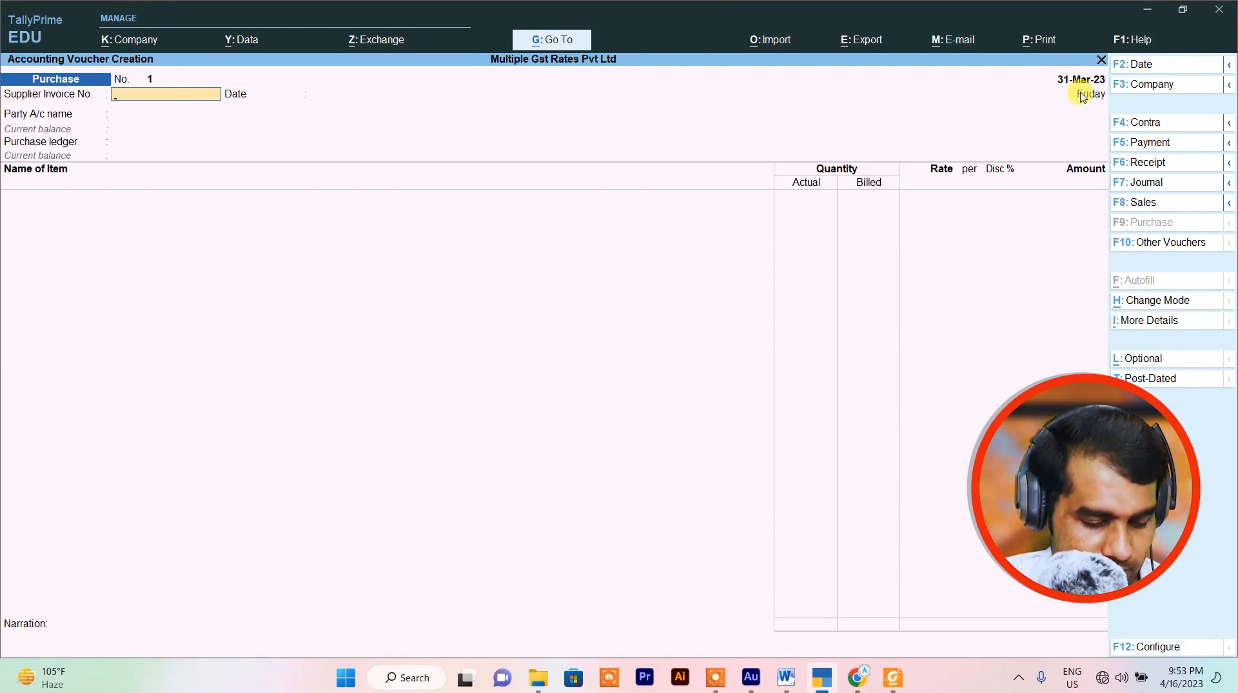
Try to set the purchase voucher's date to 1-4-2023.
{"action": "left_click", "coordinate": [1083, 96]}
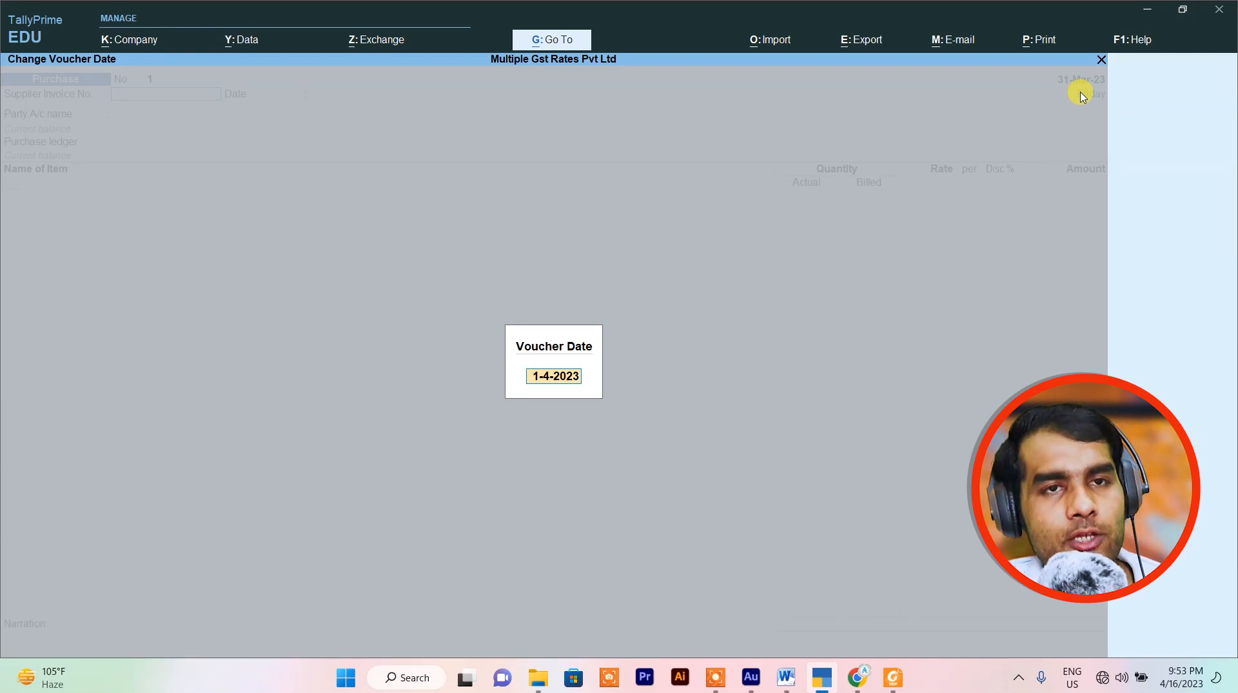
{"action": "key", "text": "Return"}
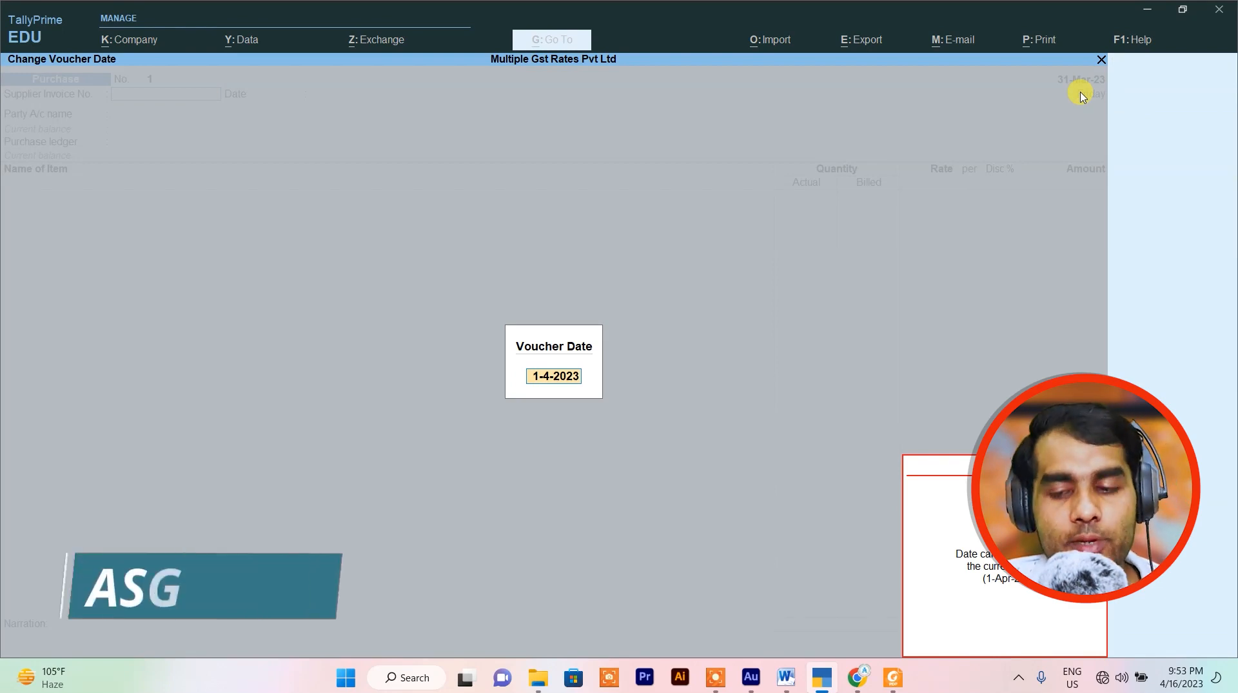
{"action": "key", "text": "Escape"}
{"action": "key", "text": "Escape"}
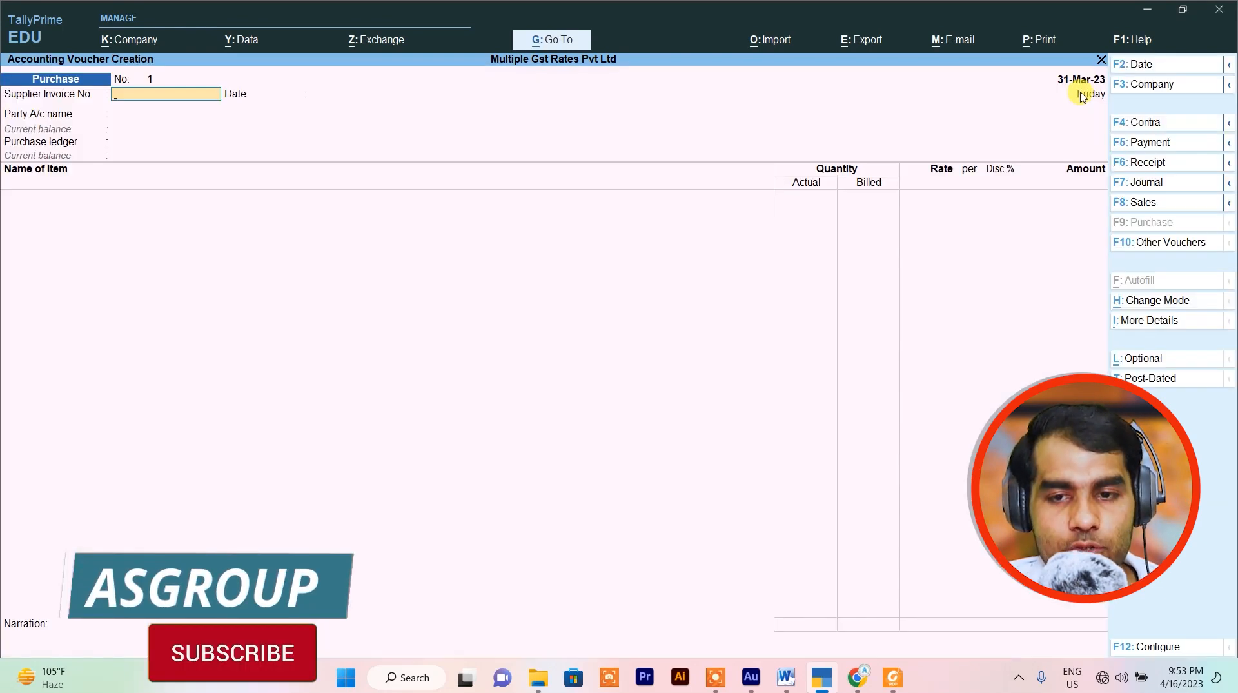
Change the company's current period to run from 1-4-2023 to 31-3-2024.
{"action": "key", "text": "alt+F2"}
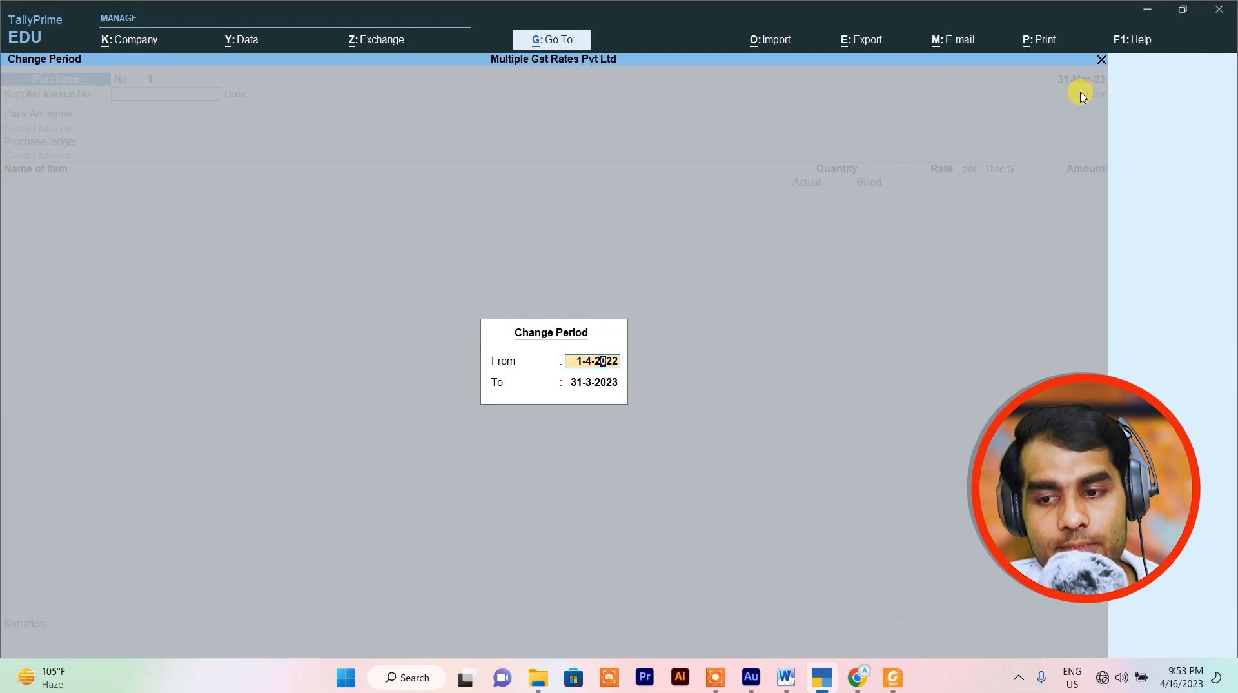
{"action": "key", "text": "Right"}
{"action": "key", "text": "Right"}
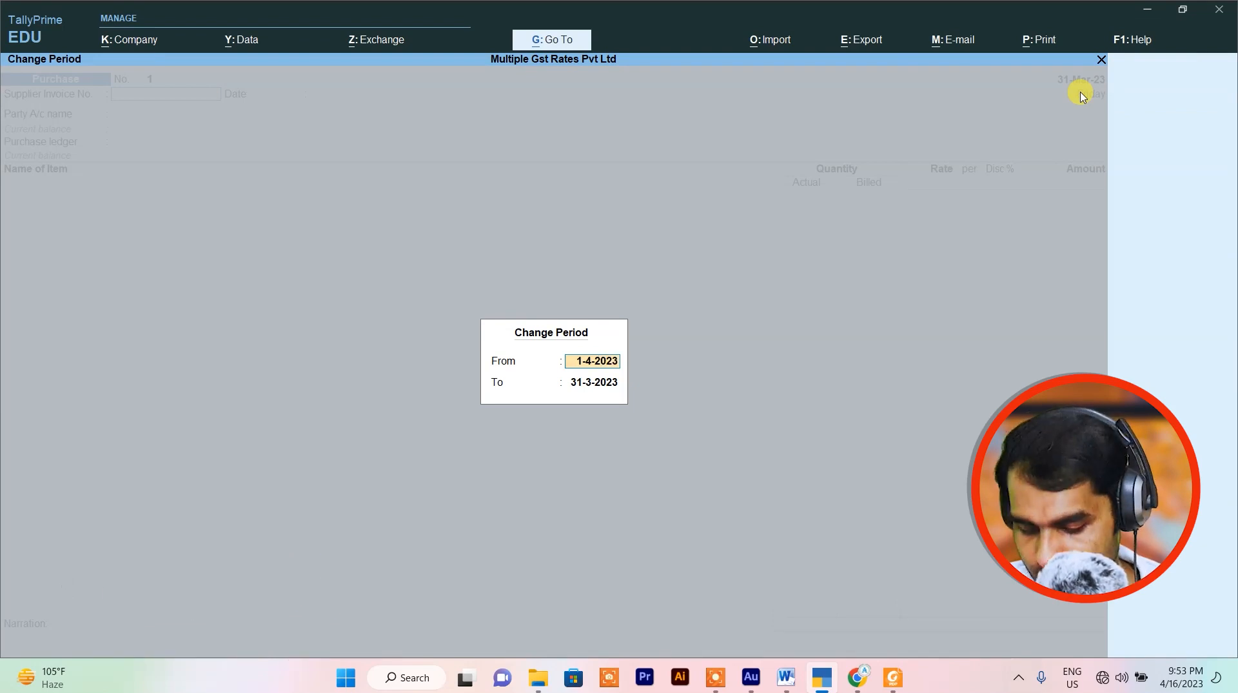
{"action": "type", "text": "3"}
{"action": "key", "text": "Return"}
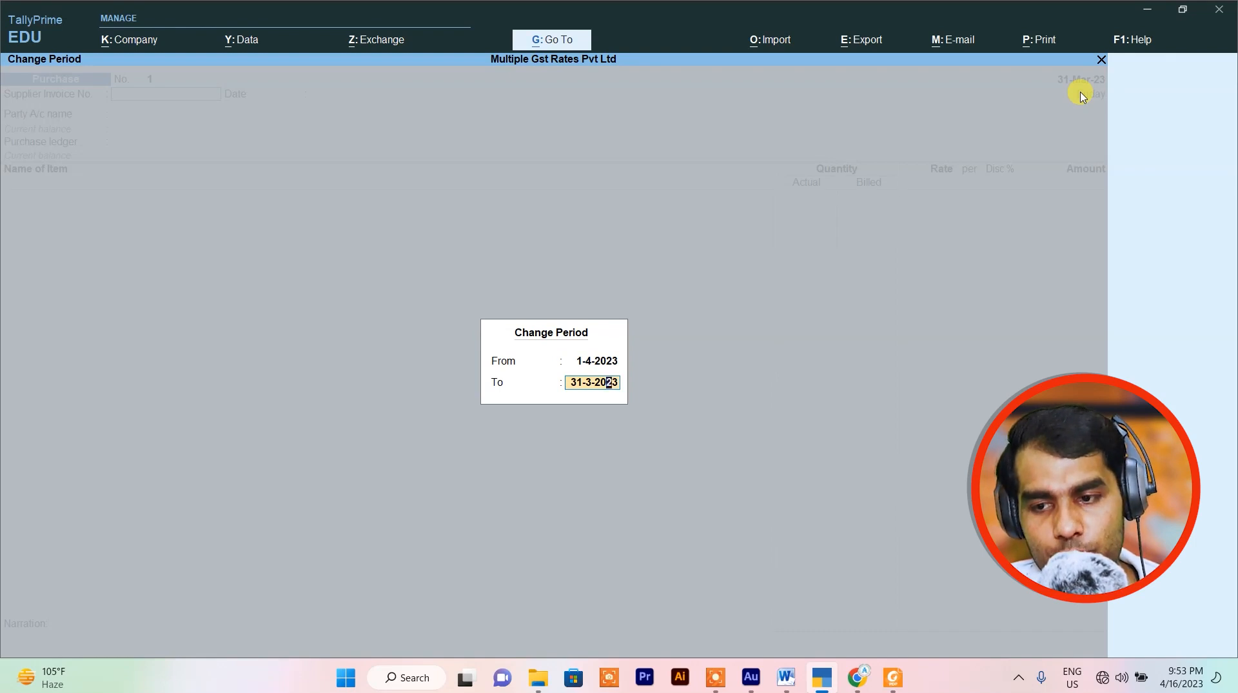
{"action": "key", "text": "Right"}
{"action": "type", "text": "4"}
{"action": "key", "text": "Return"}
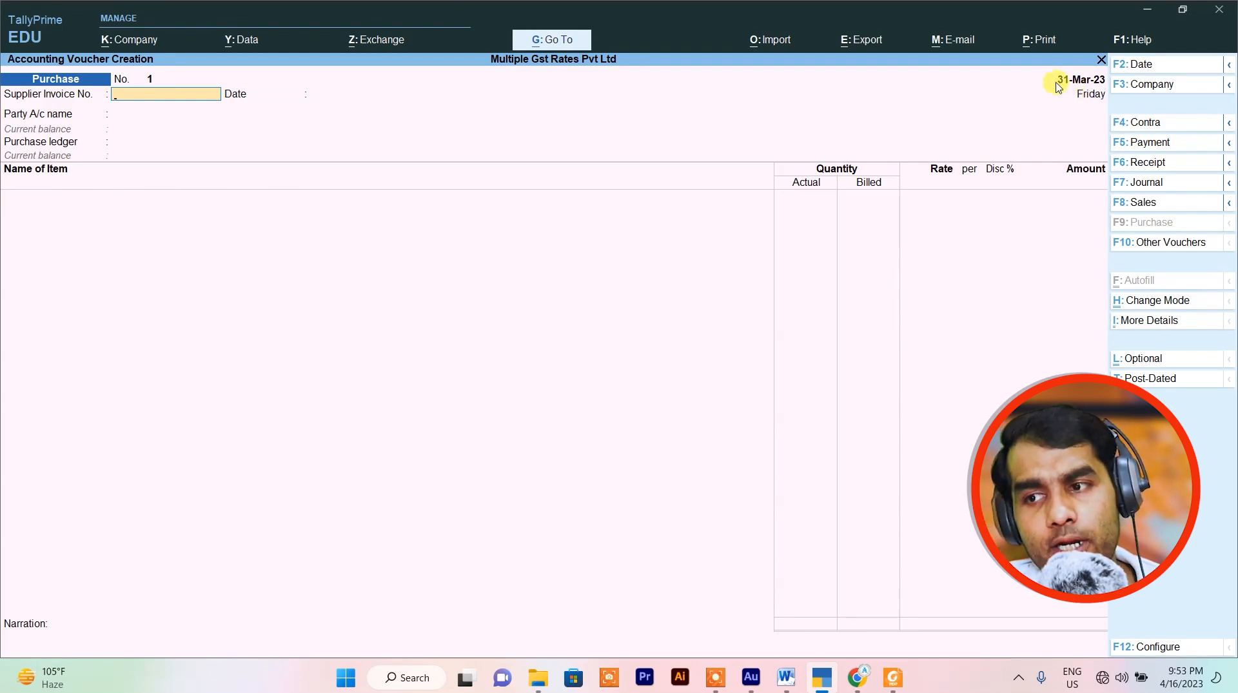
Set the purchase voucher's date to 1-4-2023 and enter supplier invoice number 104 with the date 1-Apr-23.
{"action": "left_click", "coordinate": [1088, 94]}
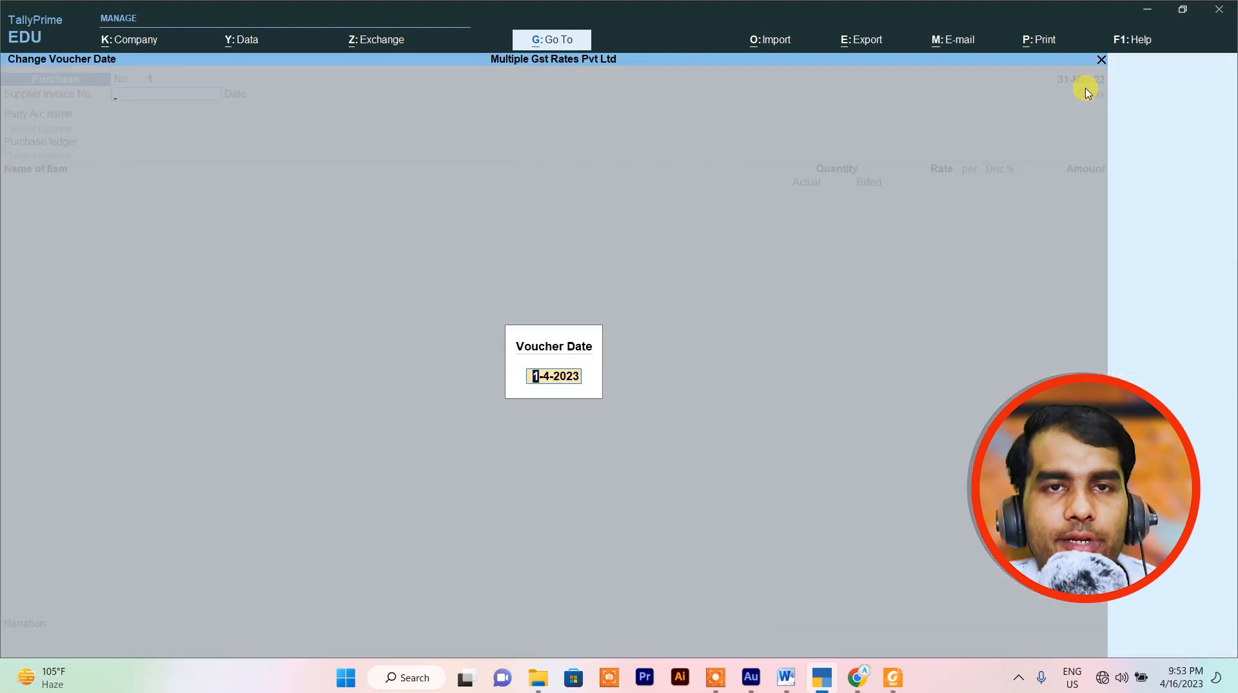
{"action": "key", "text": "Return"}
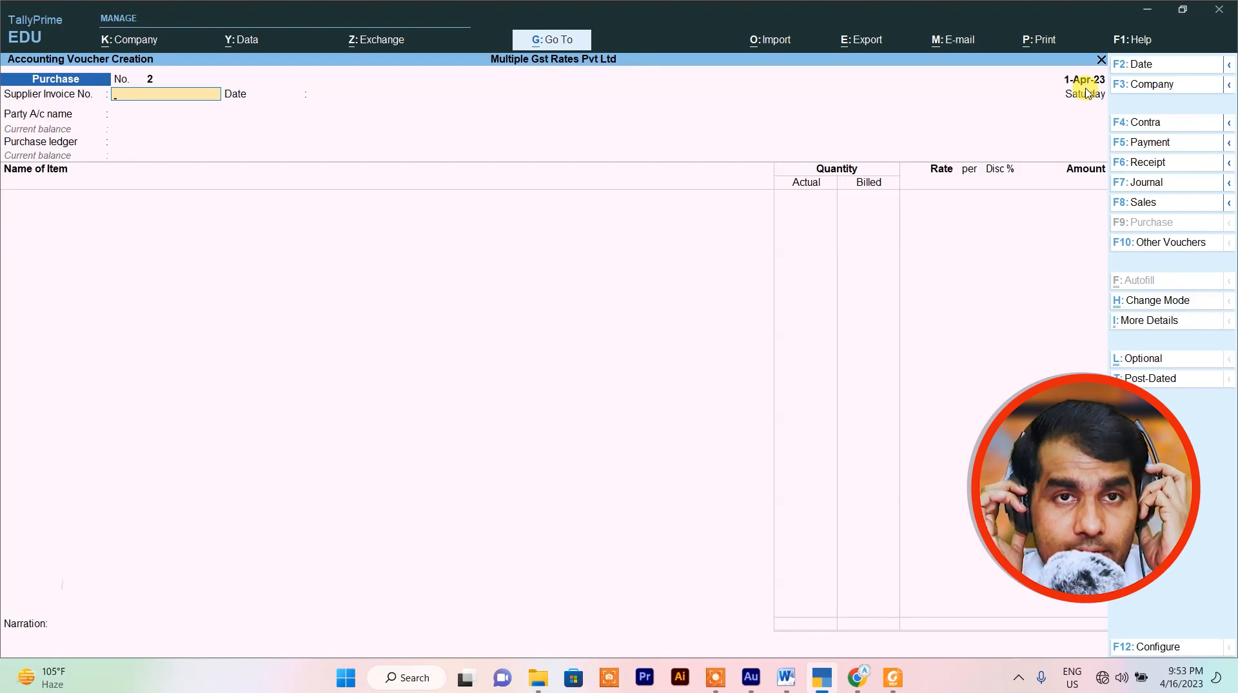
{"action": "type", "text": "10"}
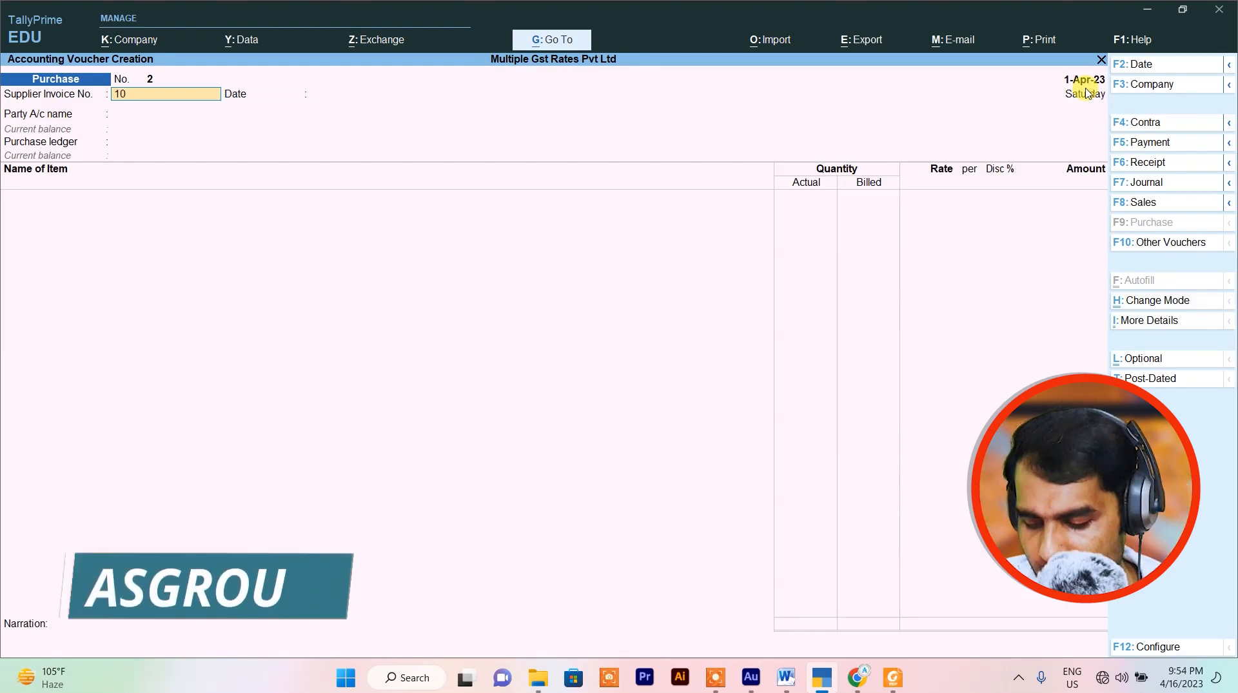
{"action": "type", "text": "4"}
{"action": "key", "text": "Return"}
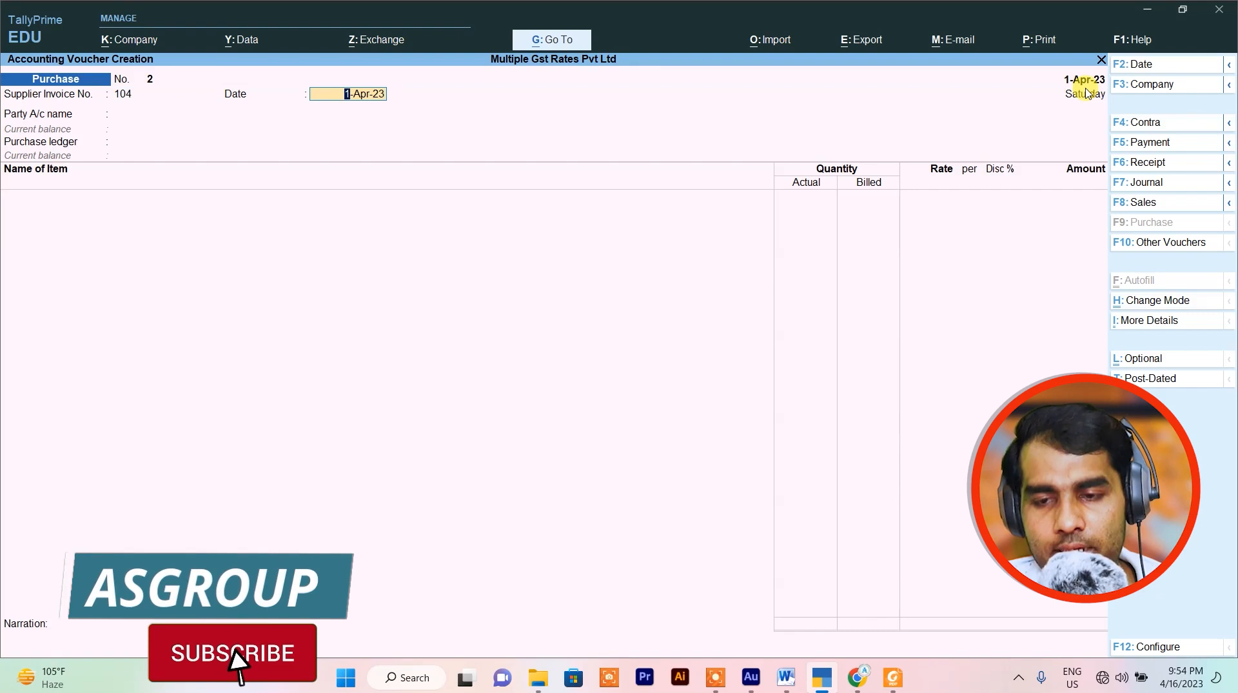
{"action": "key", "text": "Return"}
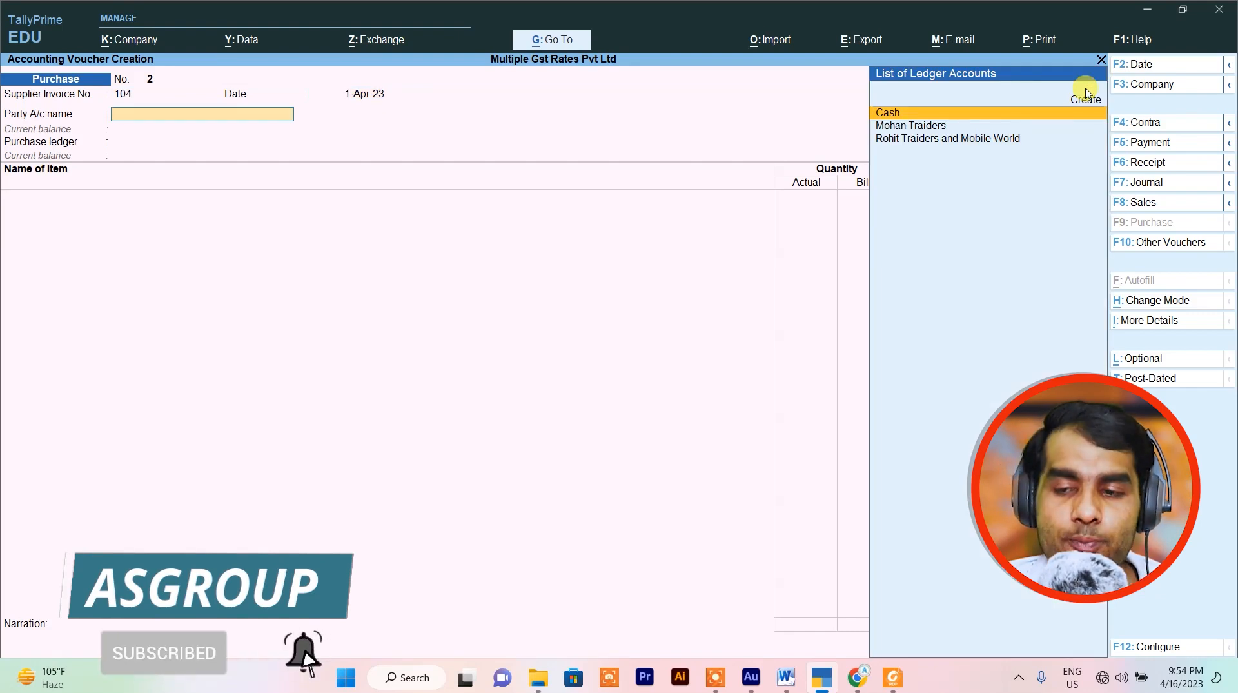
Create a new party ledger from the purchase voucher, named Shobhit Traiders and Mobile World as on the purchase invoice.
{"action": "key", "text": "Up"}
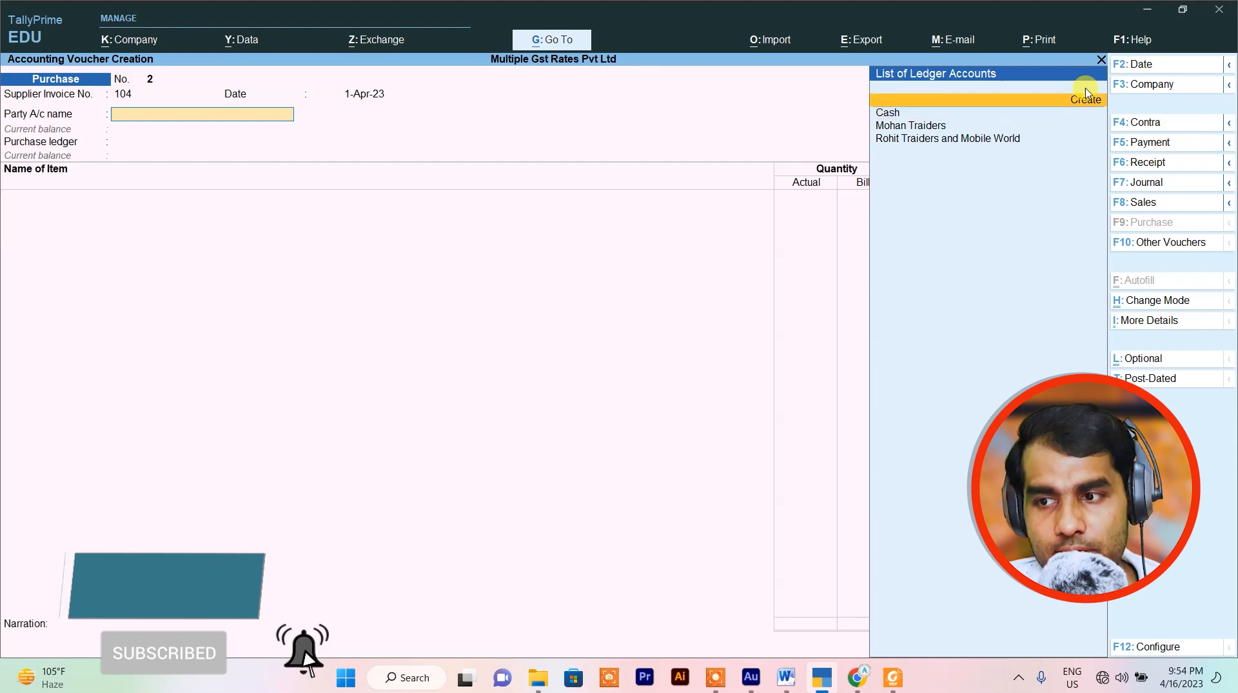
{"action": "left_click", "coordinate": [1086, 97]}
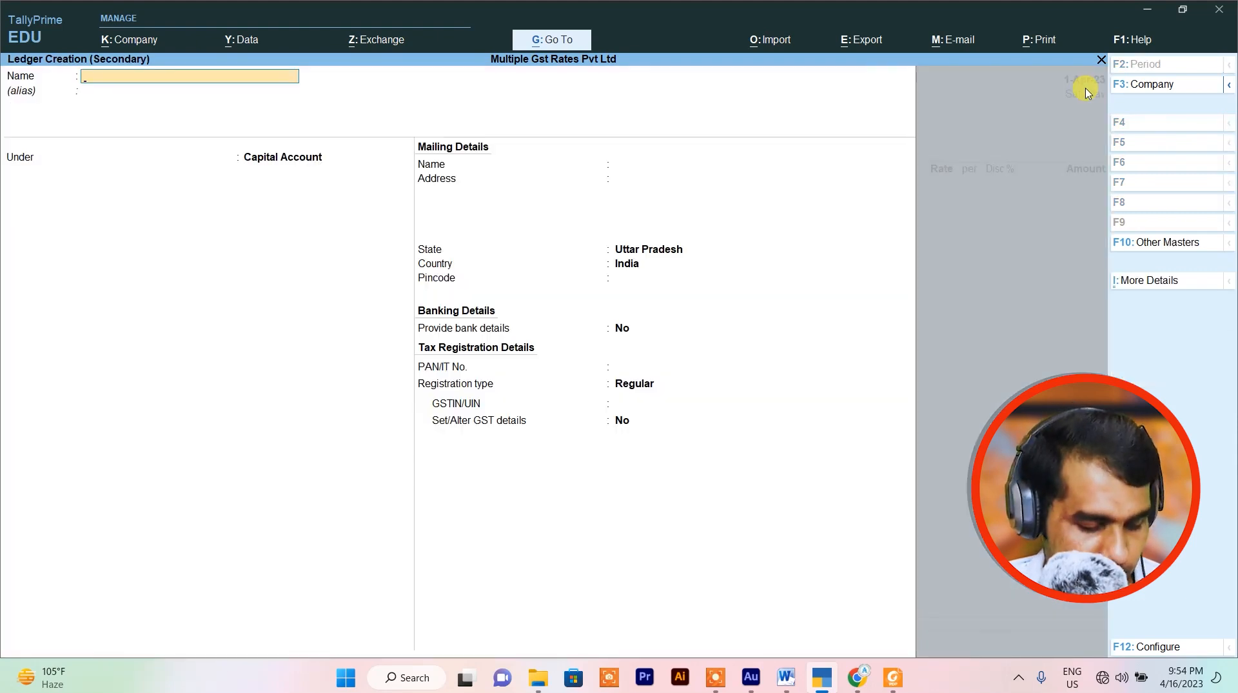
{"action": "key", "text": "alt+Tab"}
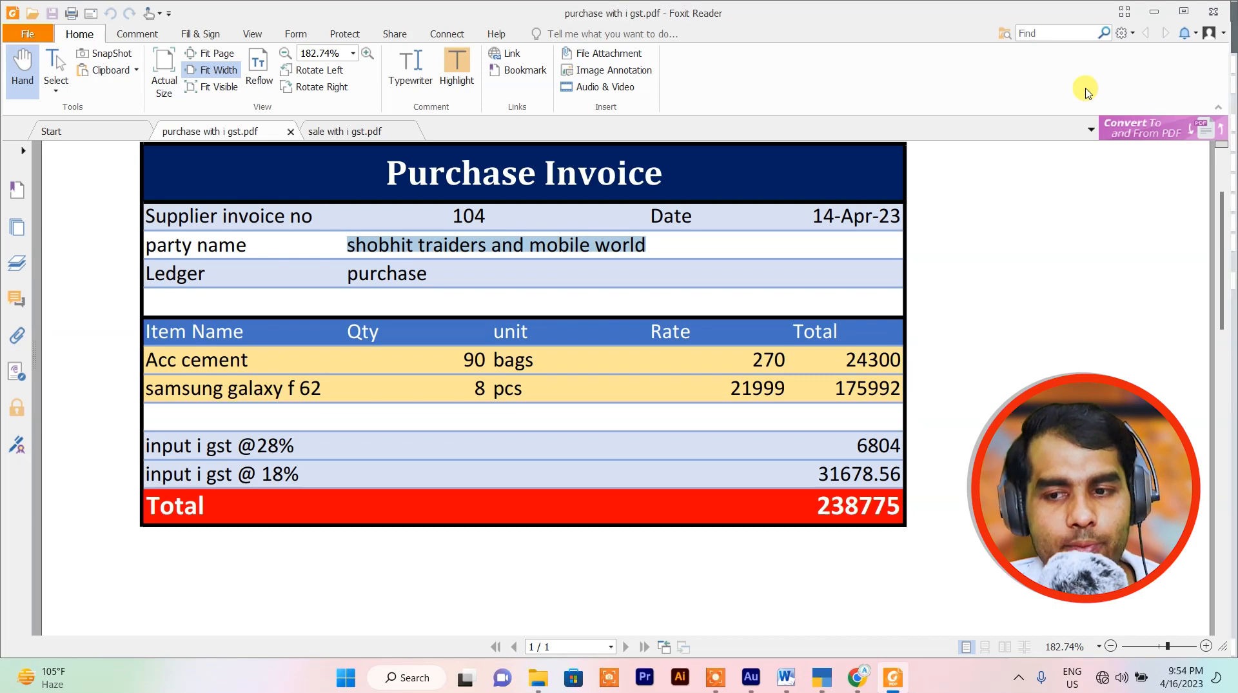
{"action": "key", "text": "alt+Tab"}
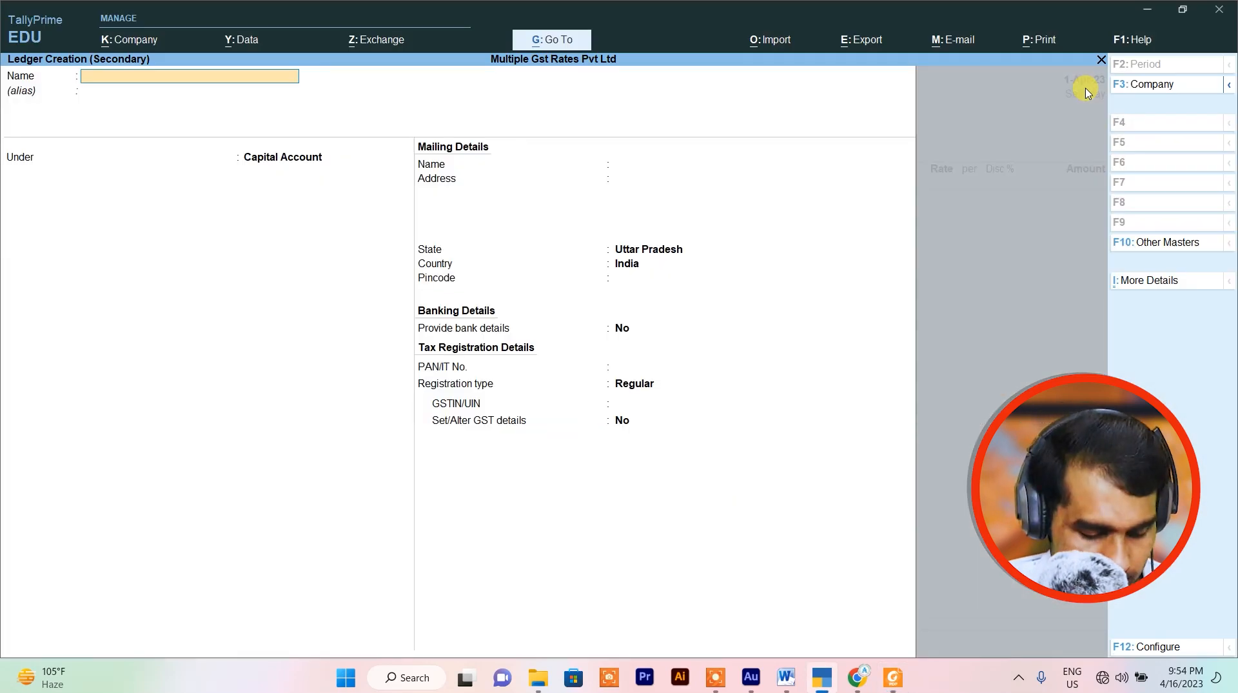
{"action": "type", "text": "Traiders and Mobile World"}
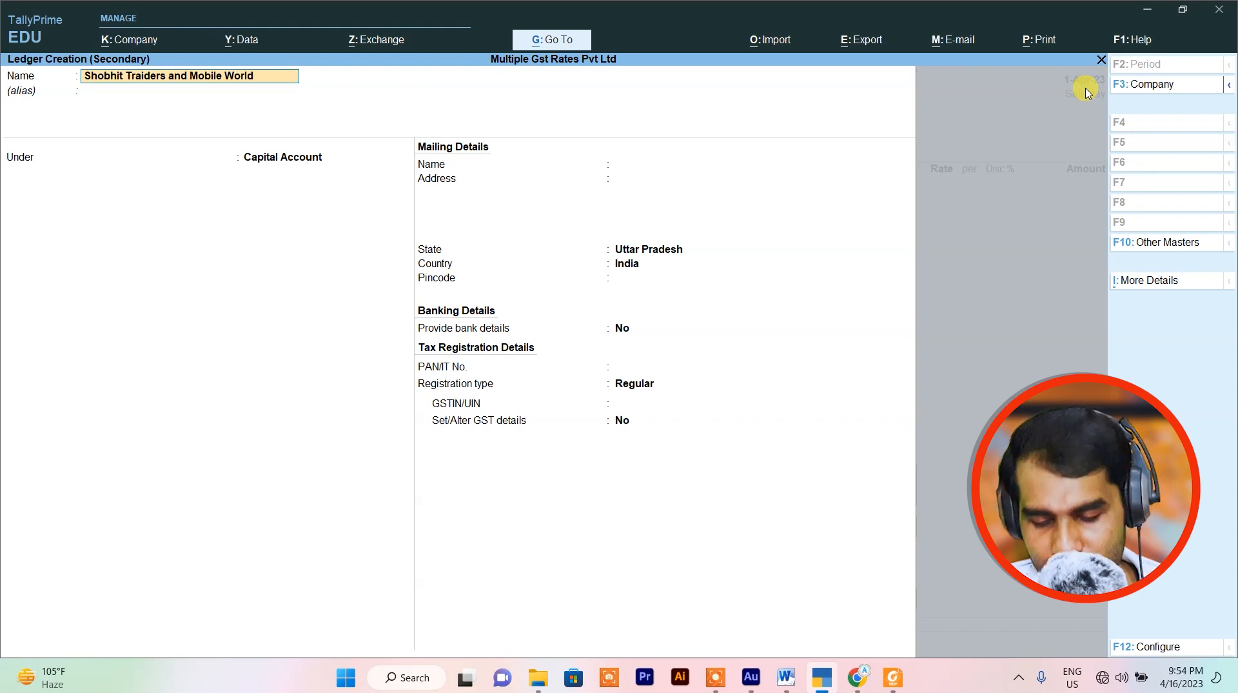
{"action": "key", "text": "Return"}
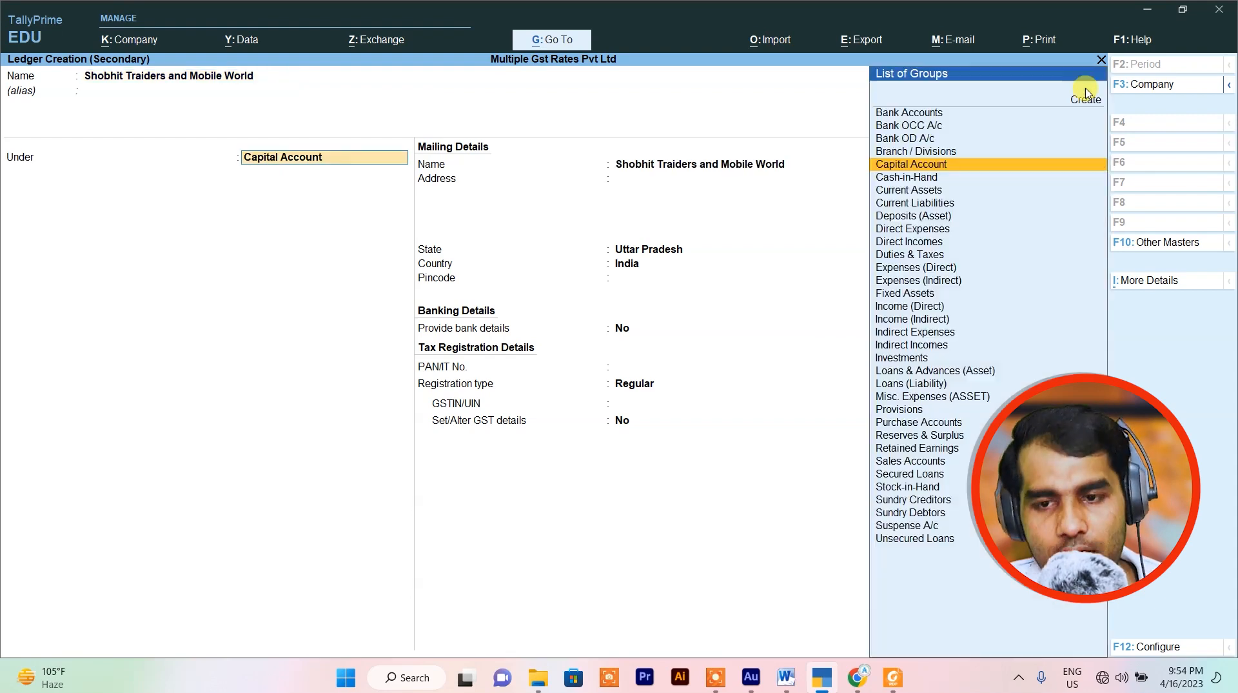
Place the Shobhit Traiders and Mobile World ledger under the group Sundry Creditors.
{"action": "type", "text": "S"}
{"action": "key", "text": "Down"}
{"action": "key", "text": "Down"}
{"action": "key", "text": "Down"}
{"action": "key", "text": "Return"}
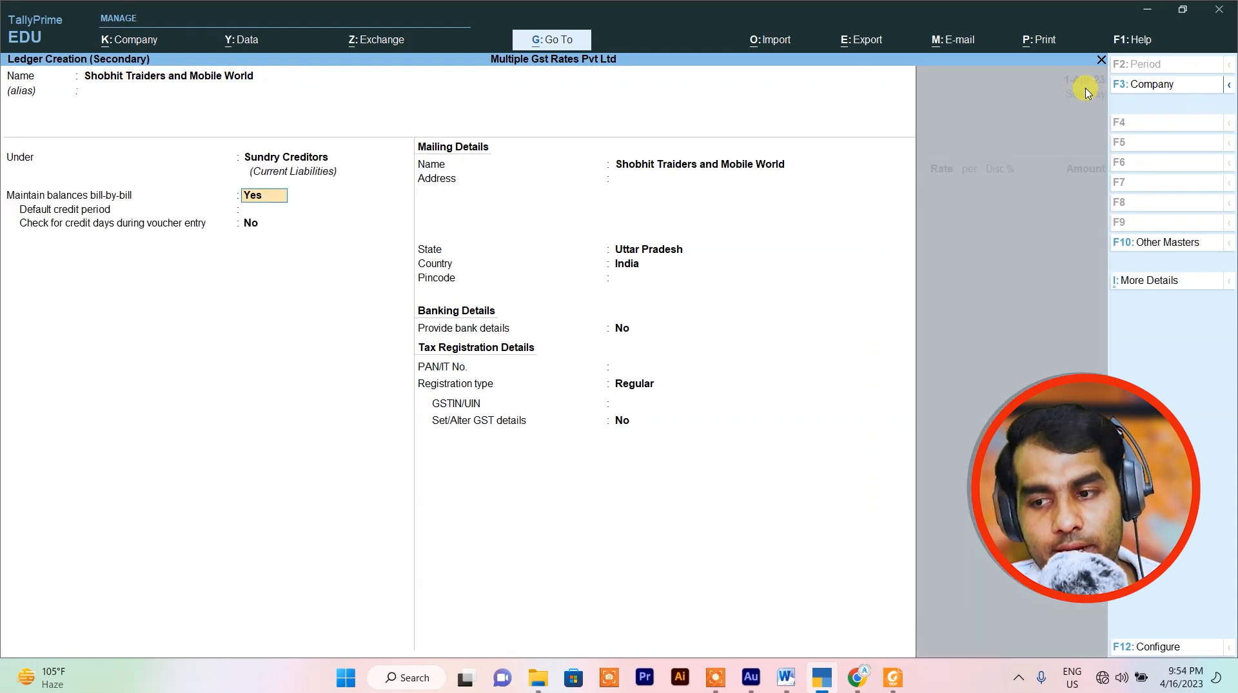
Set the Shobhit Traiders and Mobile World ledger's state to Punjab, leave its other details as they are, and save the ledger.
{"action": "key", "text": "Return"}
{"action": "key", "text": "Return"}
{"action": "key", "text": "Return"}
{"action": "key", "text": "Return"}
{"action": "key", "text": "Return"}
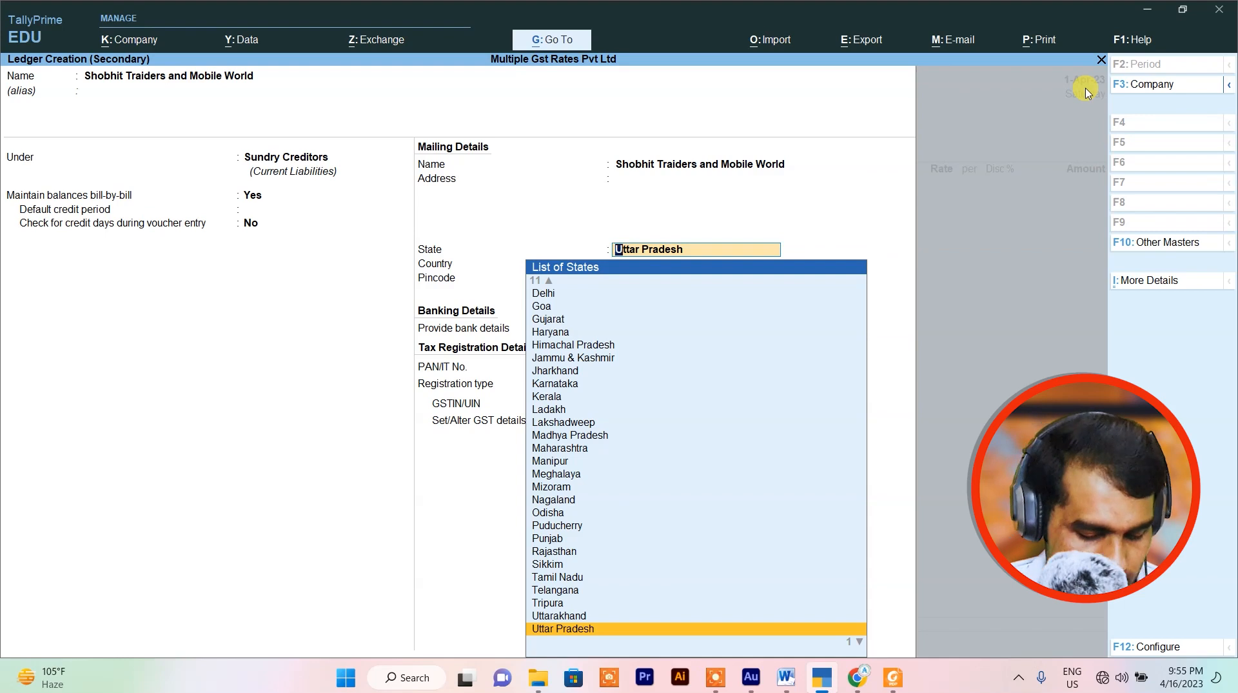
{"action": "type", "text": "P"}
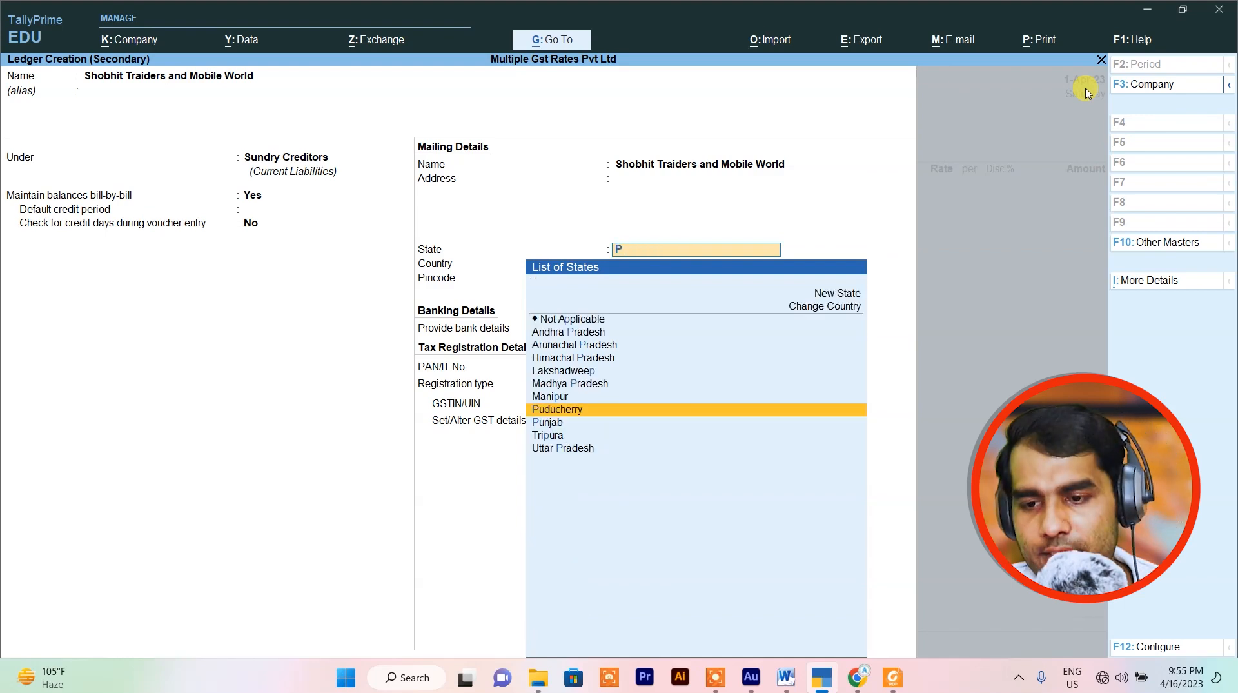
{"action": "key", "text": "Down"}
{"action": "key", "text": "Return"}
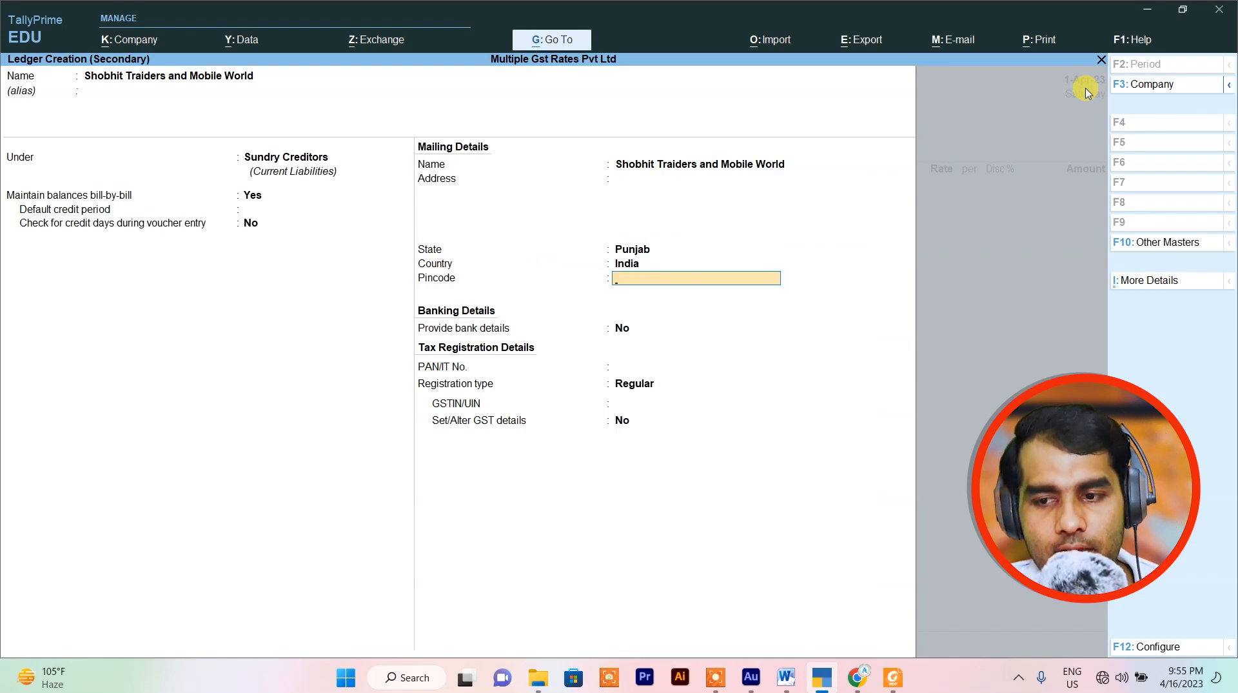
{"action": "key", "text": "Return"}
{"action": "key", "text": "Return"}
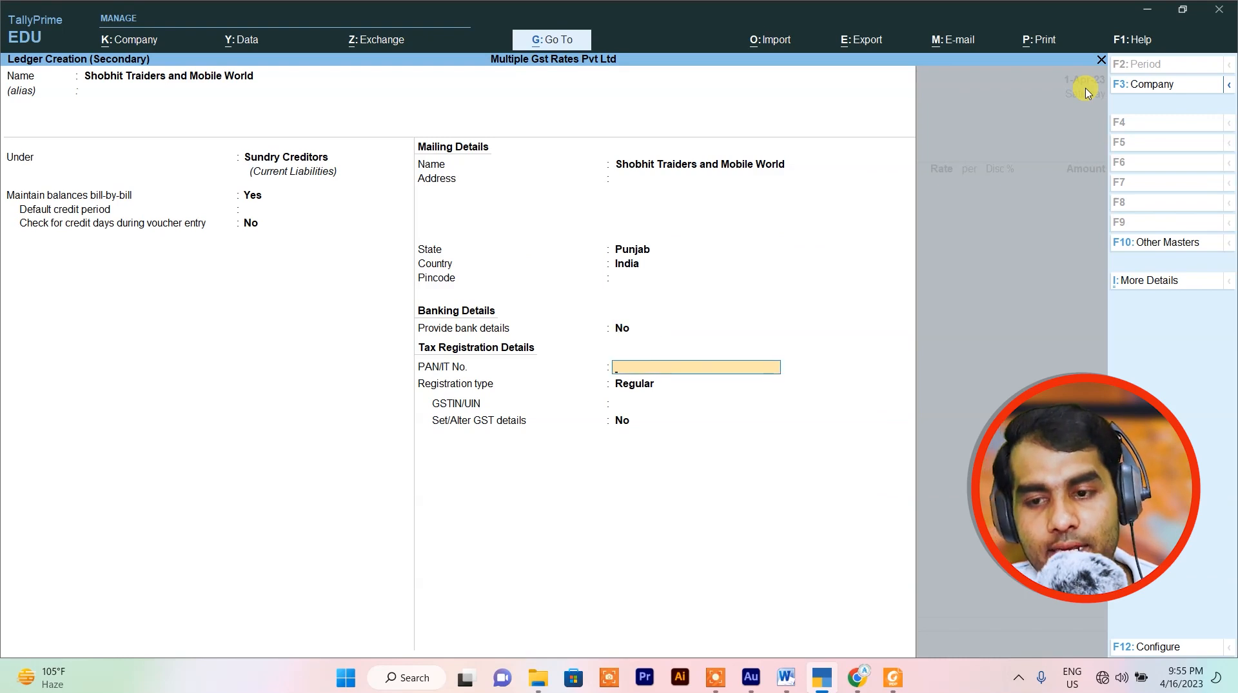
{"action": "key", "text": "ctrl"}
{"action": "key", "text": "ctrl+a"}
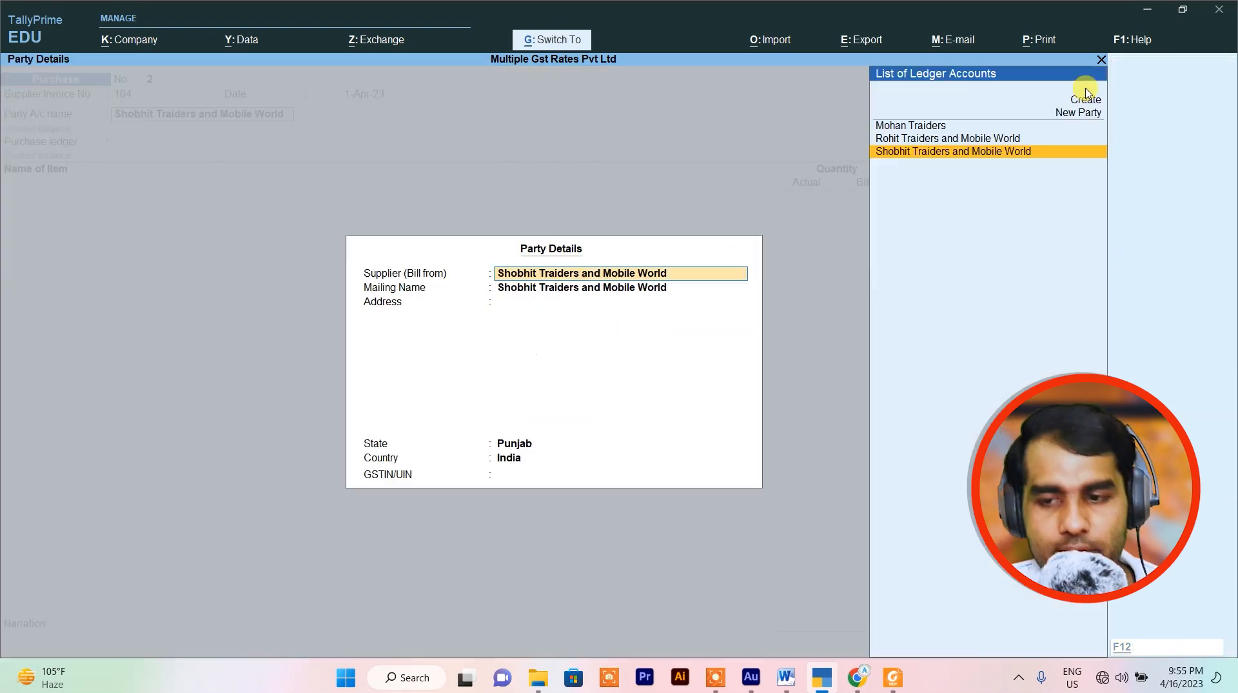
Accept the supplier's party details and choose Purchase as the voucher's purchase ledger.
{"action": "key", "text": "Return"}
{"action": "key", "text": "Return"}
{"action": "key", "text": "Return"}
{"action": "key", "text": "Return"}
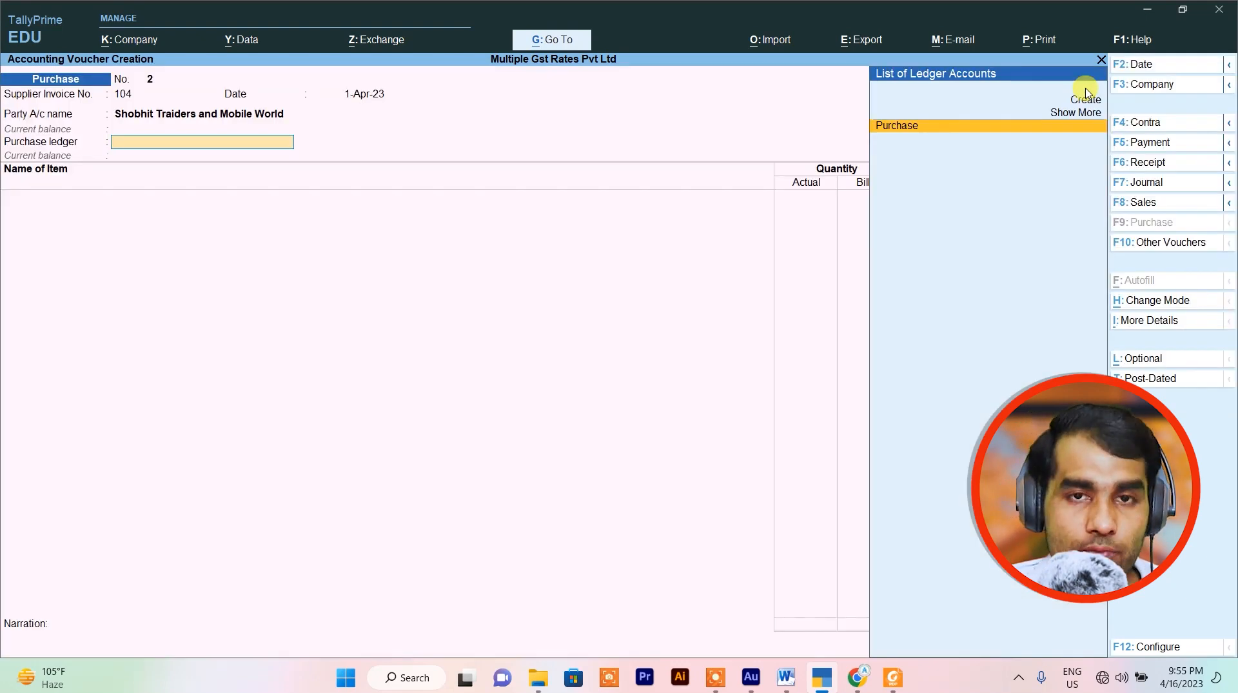
{"action": "key", "text": "Return"}
{"action": "key", "text": "Return"}
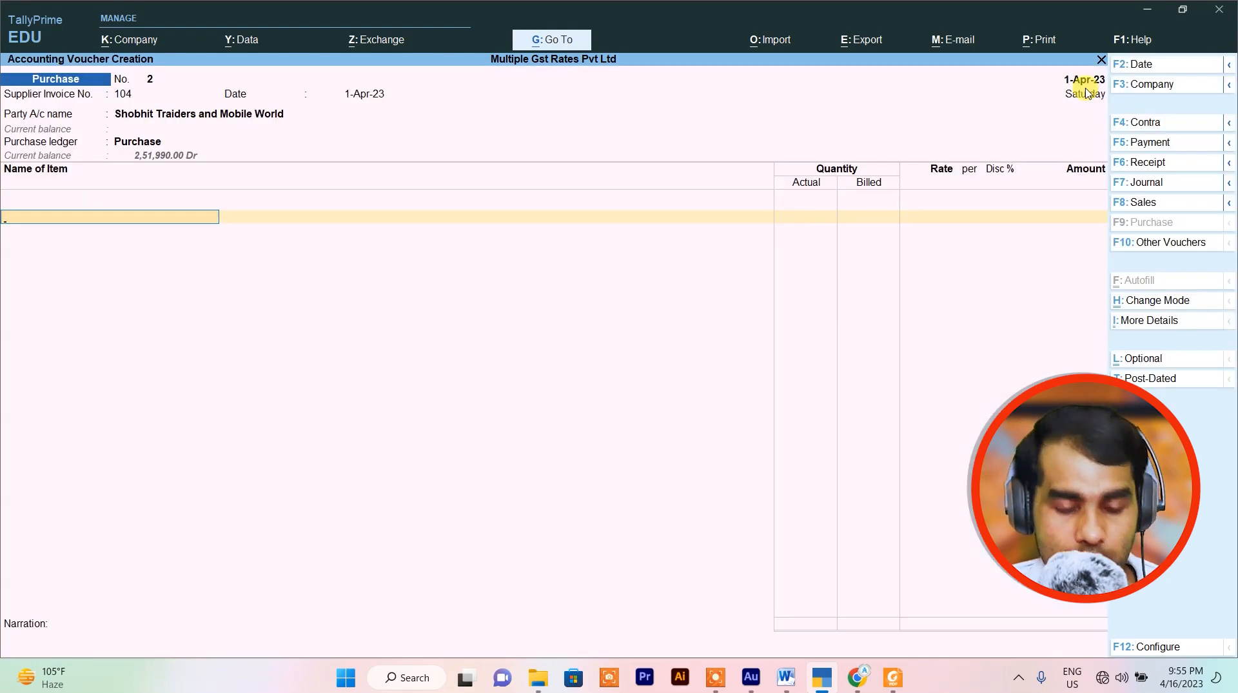
Add the item Acc Cement to the purchase voucher with a quantity of 90 bags, accepting the rate of 320.00.
{"action": "type", "text": "A"}
{"action": "key", "text": "Return"}
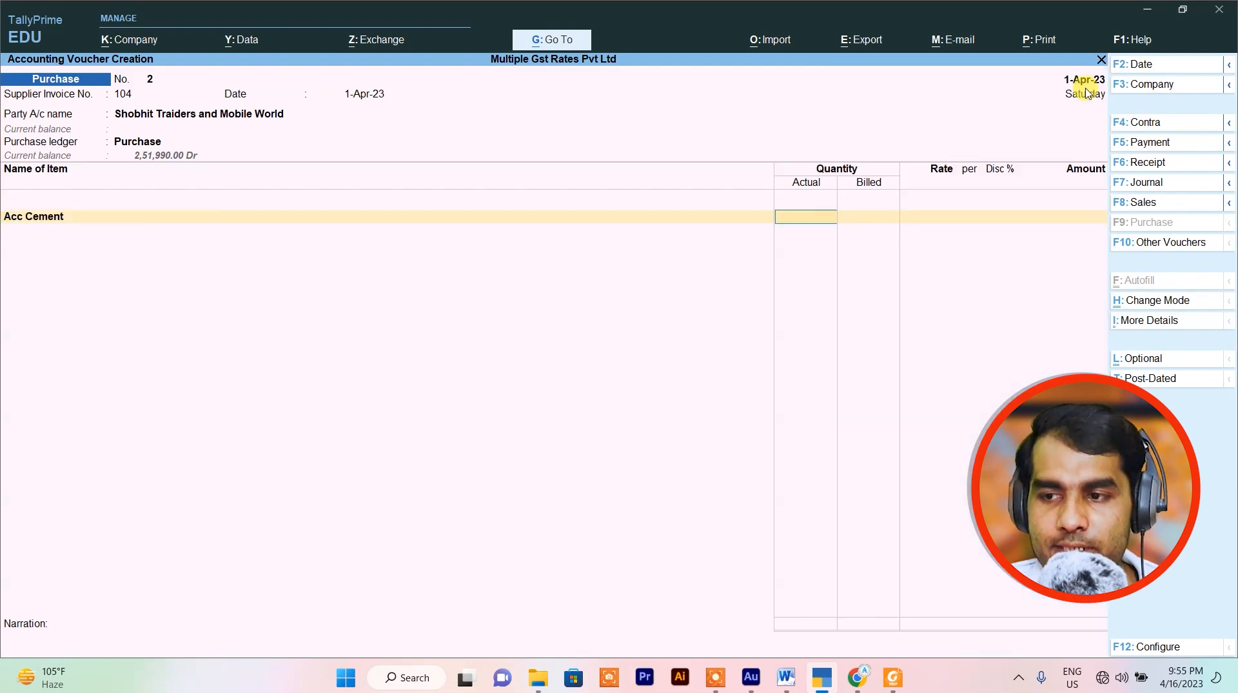
{"action": "key", "text": "alt+Tab"}
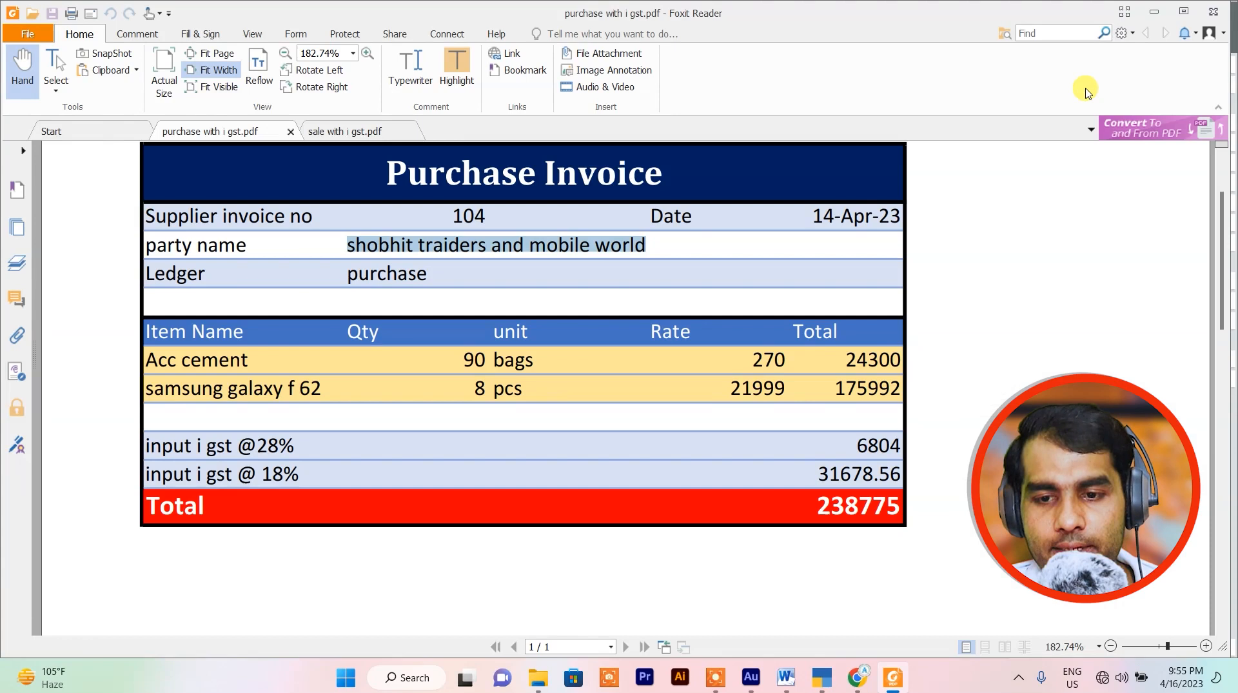
{"action": "key", "text": "alt+Tab"}
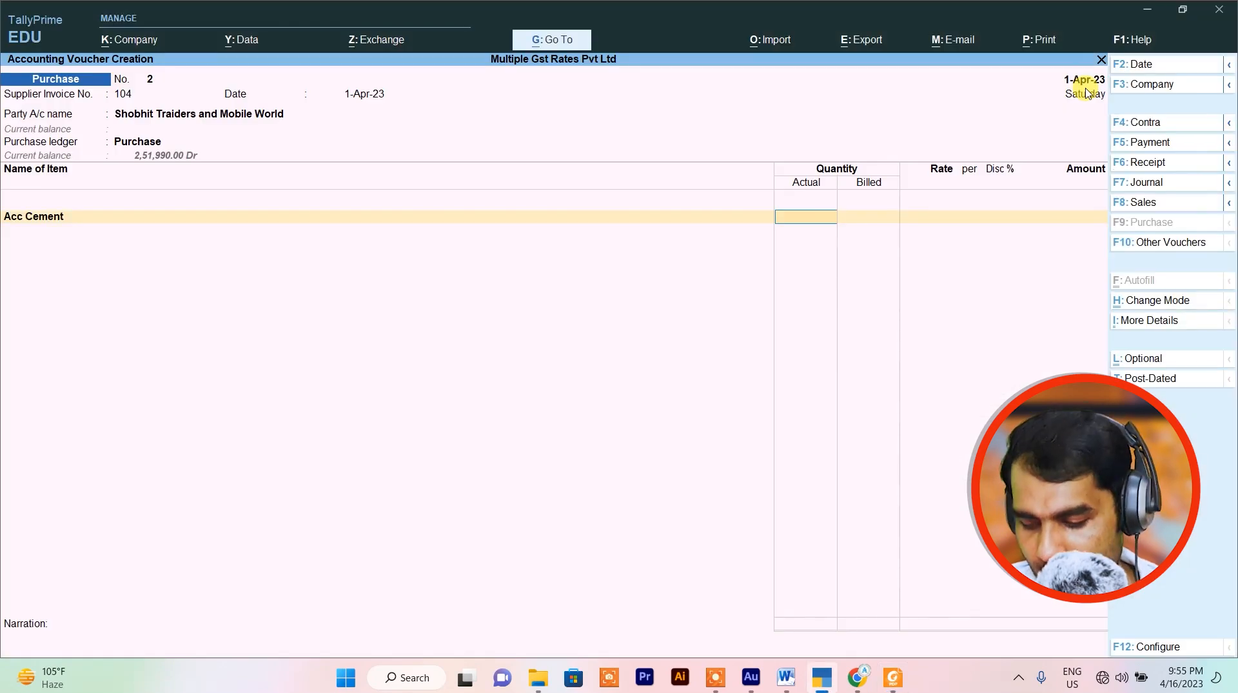
{"action": "type", "text": "90"}
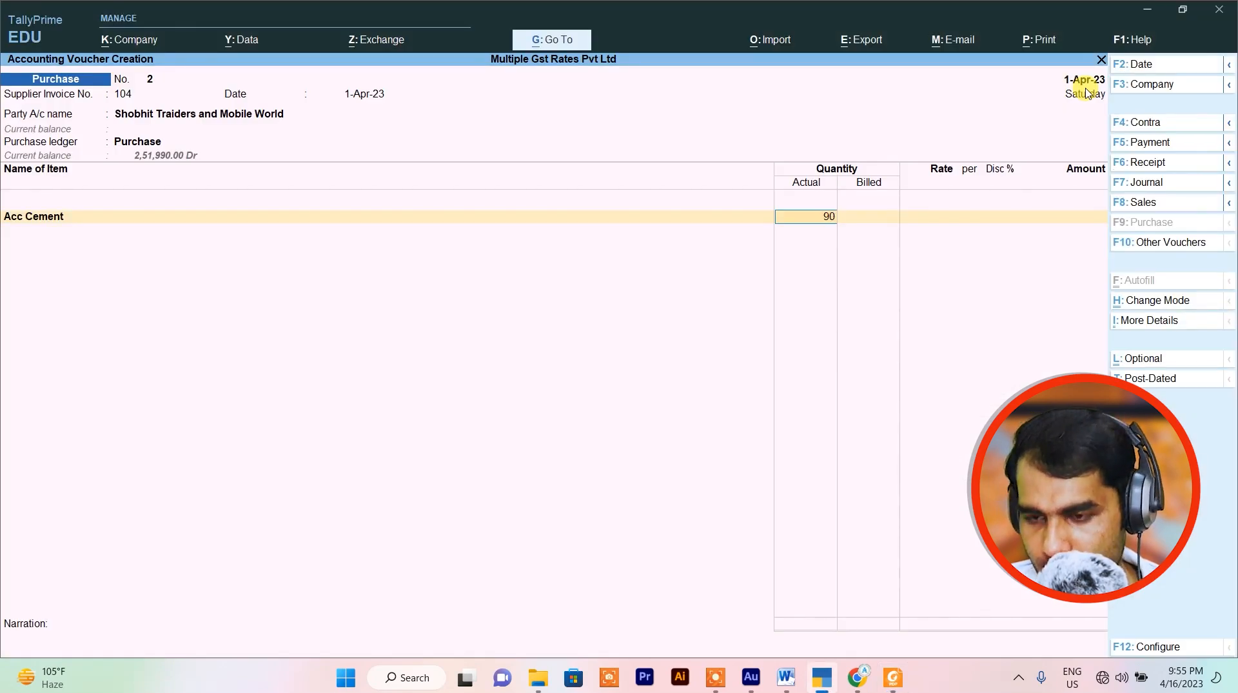
{"action": "key", "text": "Return"}
{"action": "key", "text": "Return"}
{"action": "key", "text": "Return"}
{"action": "key", "text": "Return"}
{"action": "key", "text": "Return"}
{"action": "key", "text": "Return"}
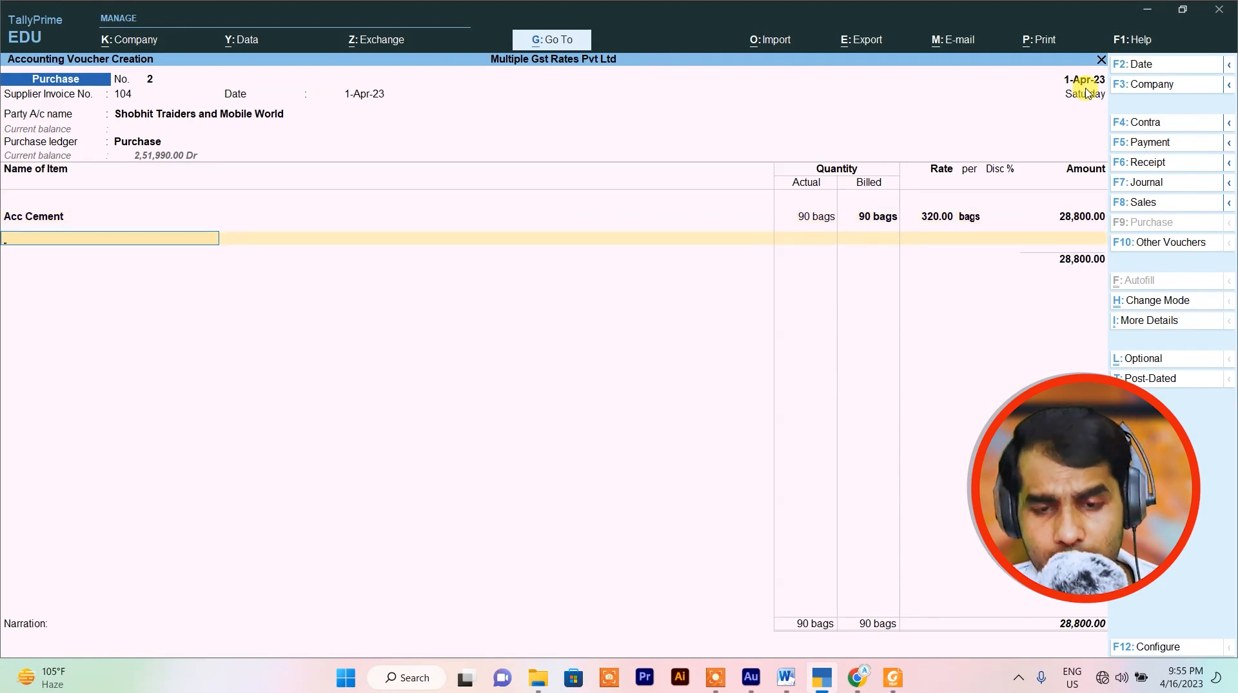
Add the item Samsung Galaxy F 62 with a quantity of 8 pcs at 21,999.00, and end the item list.
{"action": "type", "text": "Samsung Galaxy F 62"}
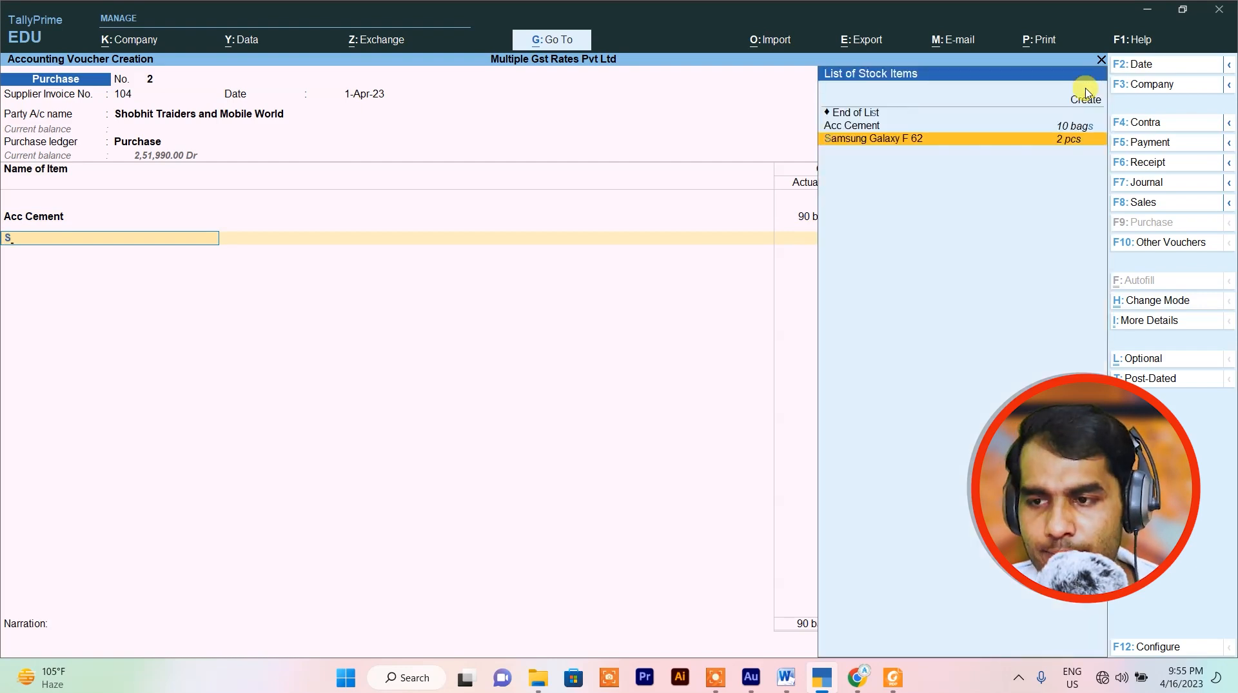
{"action": "key", "text": "Return"}
{"action": "key", "text": "alt+Tab"}
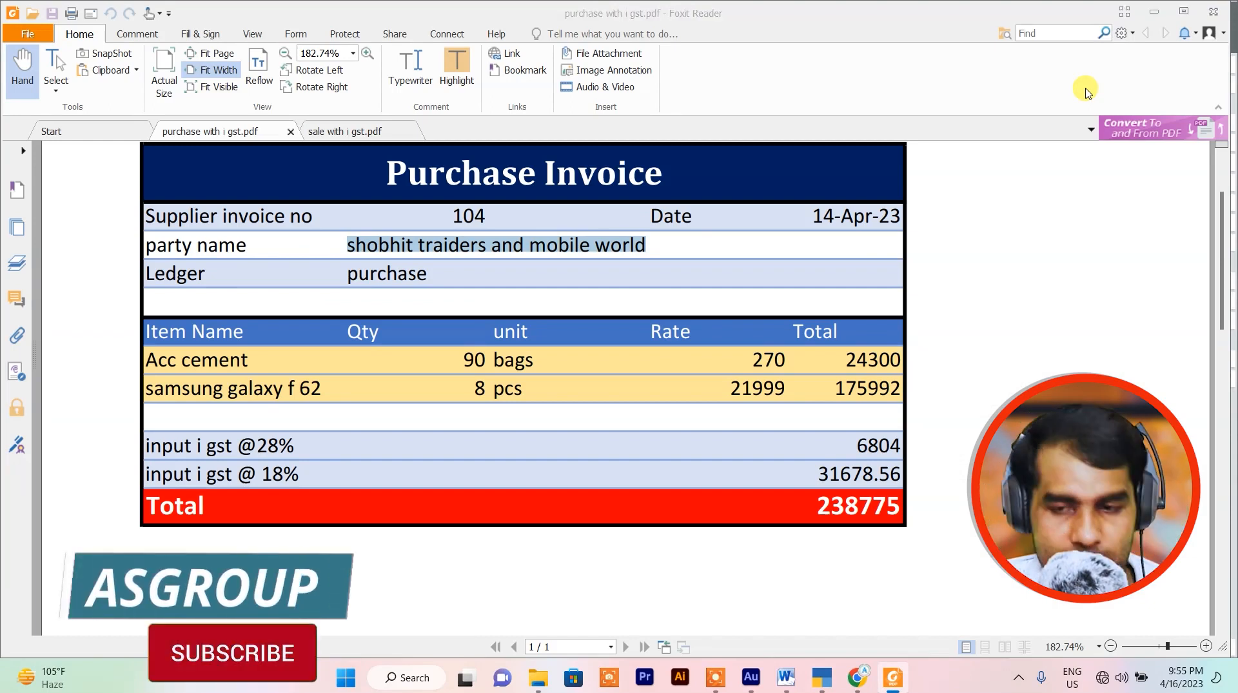
{"action": "key", "text": "alt+Tab"}
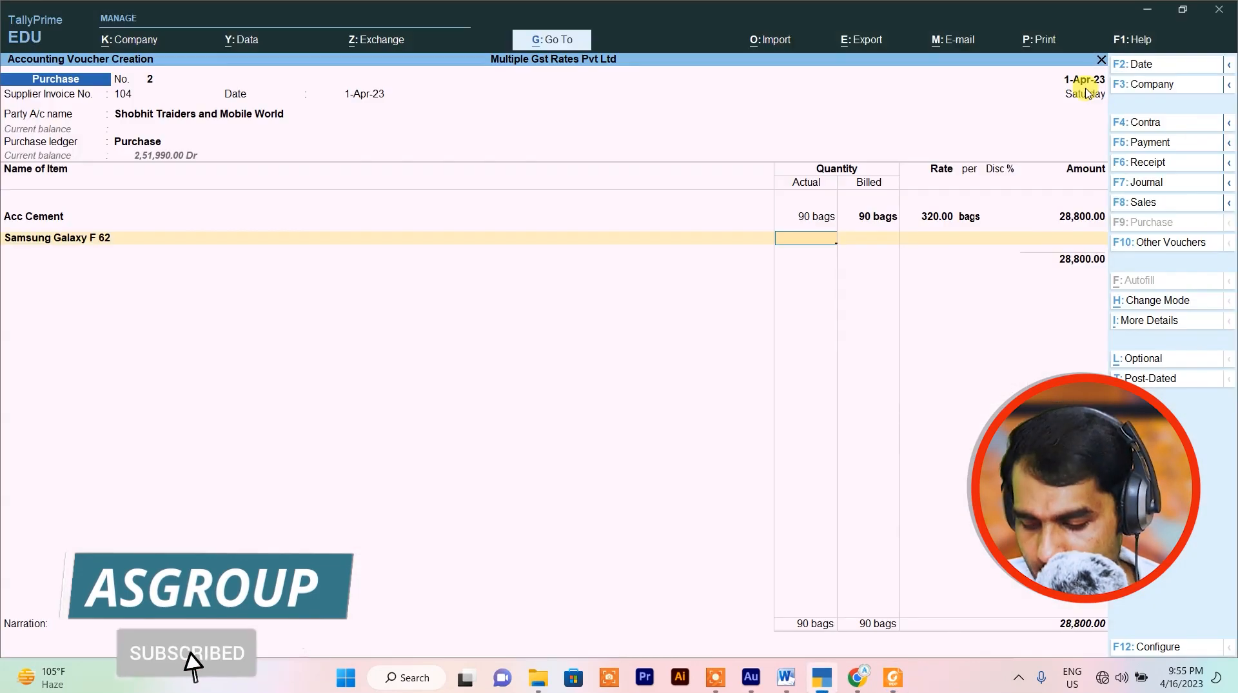
{"action": "type", "text": "8"}
{"action": "key", "text": "Return"}
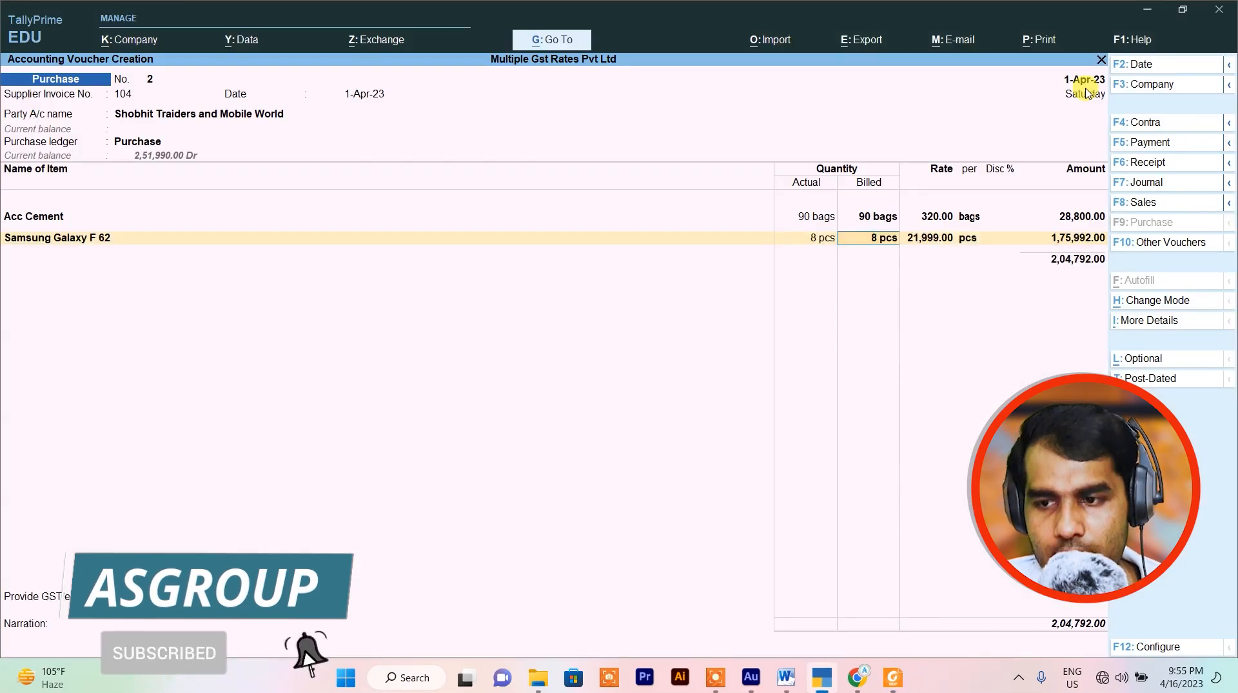
{"action": "key", "text": "Return"}
{"action": "key", "text": "Return"}
{"action": "key", "text": "Return"}
{"action": "key", "text": "Return"}
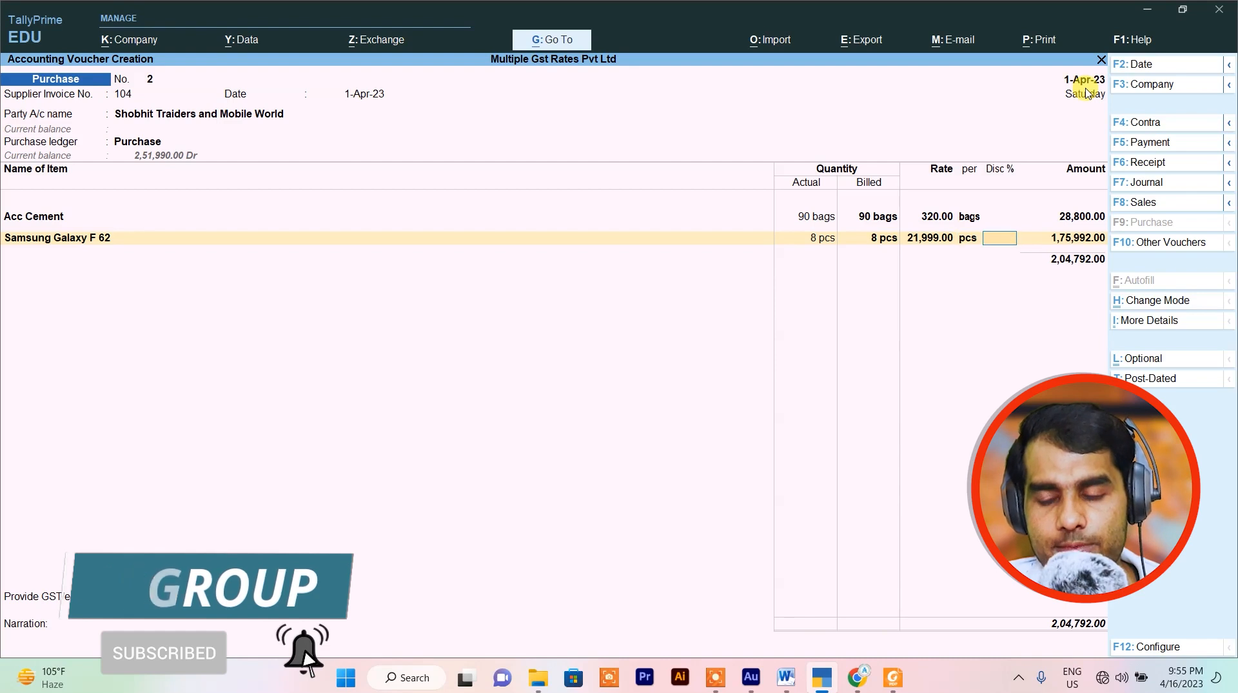
{"action": "key", "text": "Return"}
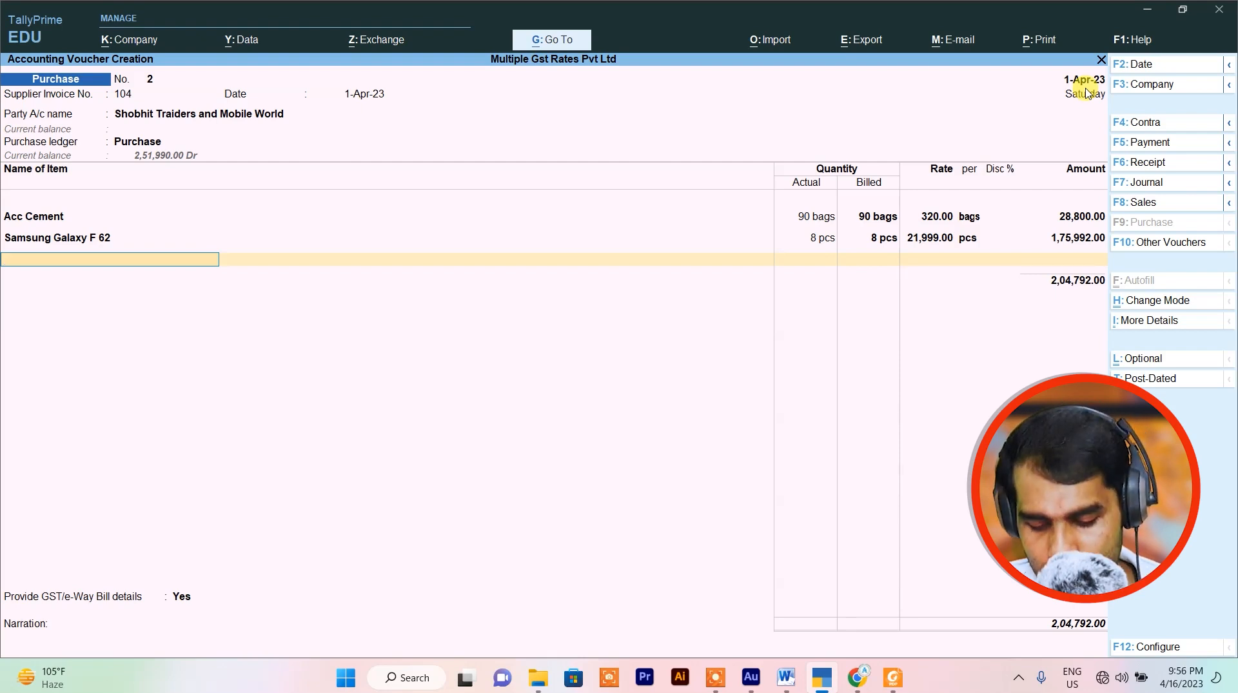
{"action": "key", "text": "Return"}
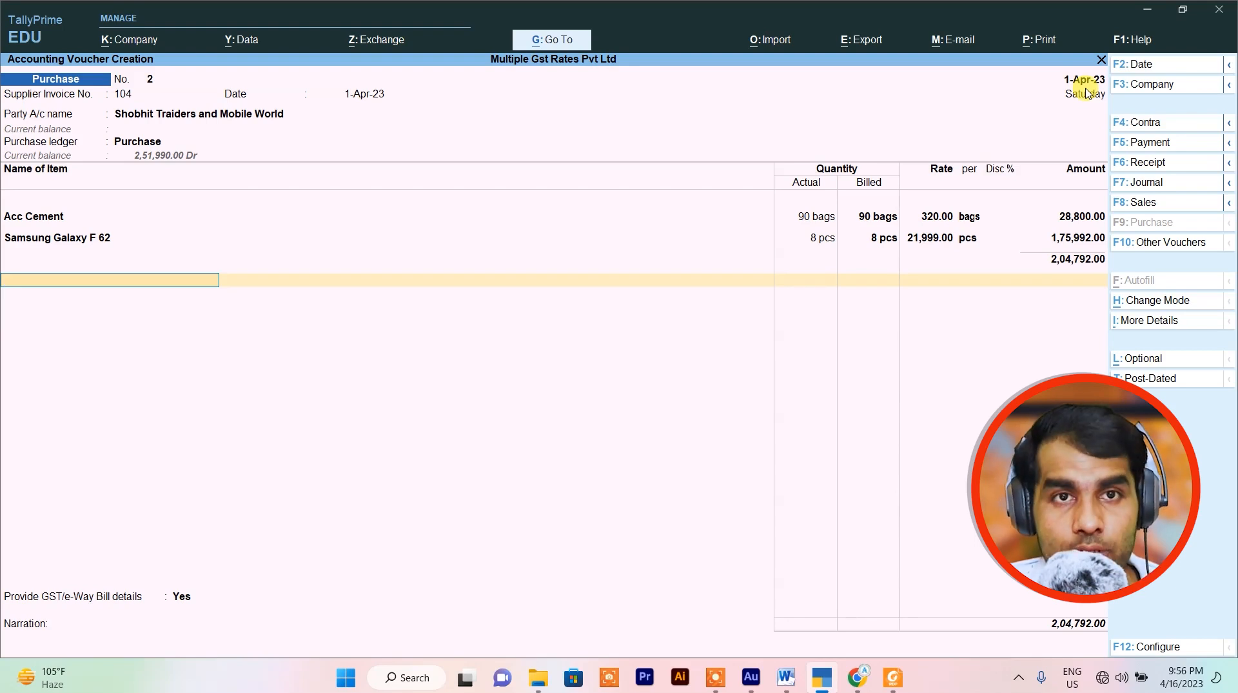
{"action": "type", "text": "I"}
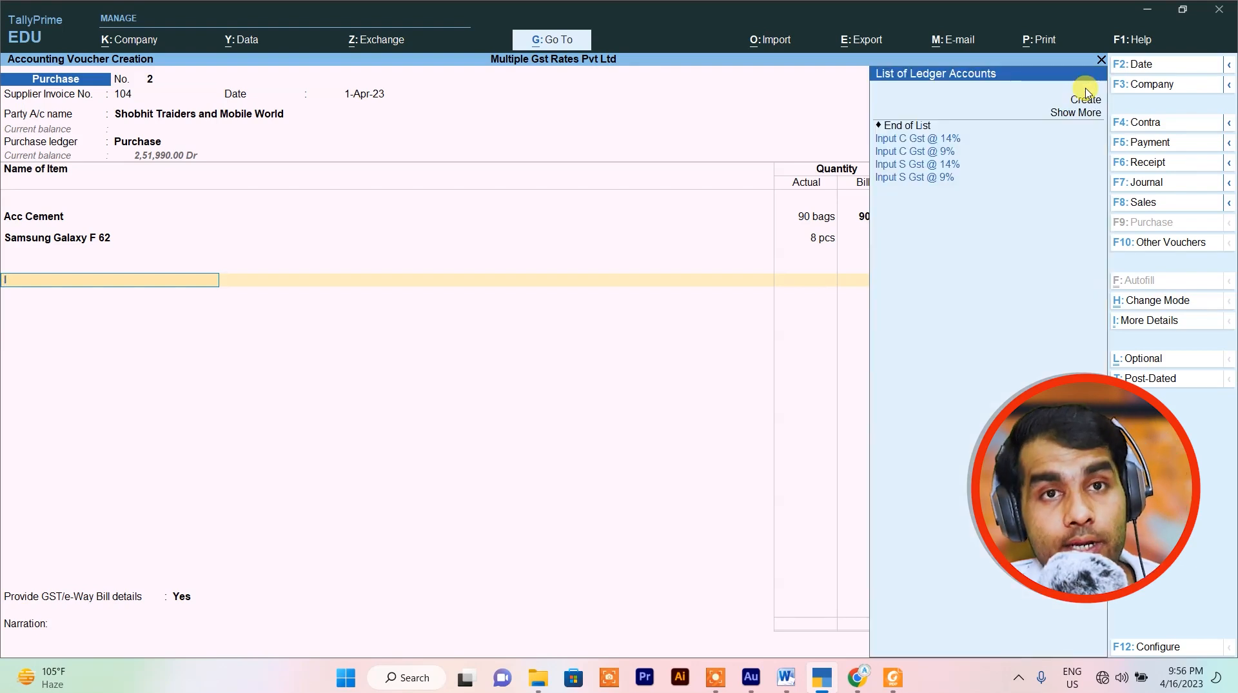
{"action": "key", "text": "Down"}
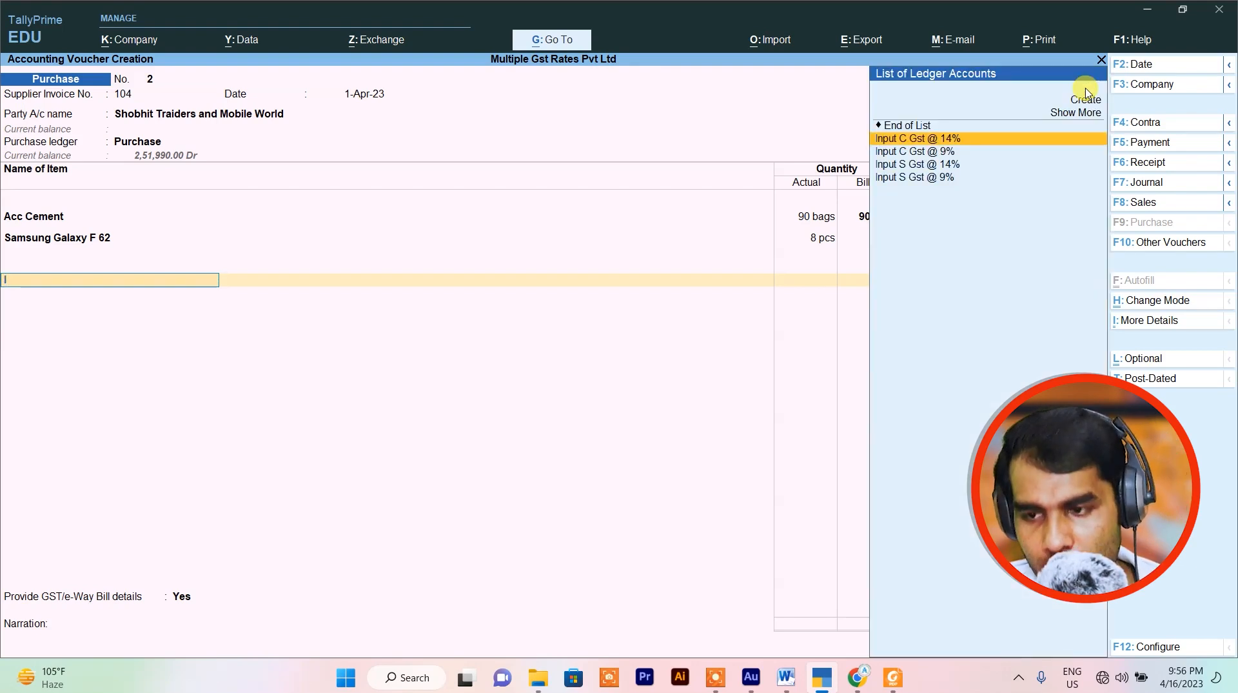
{"action": "key", "text": "Return"}
{"action": "key", "text": "Return"}
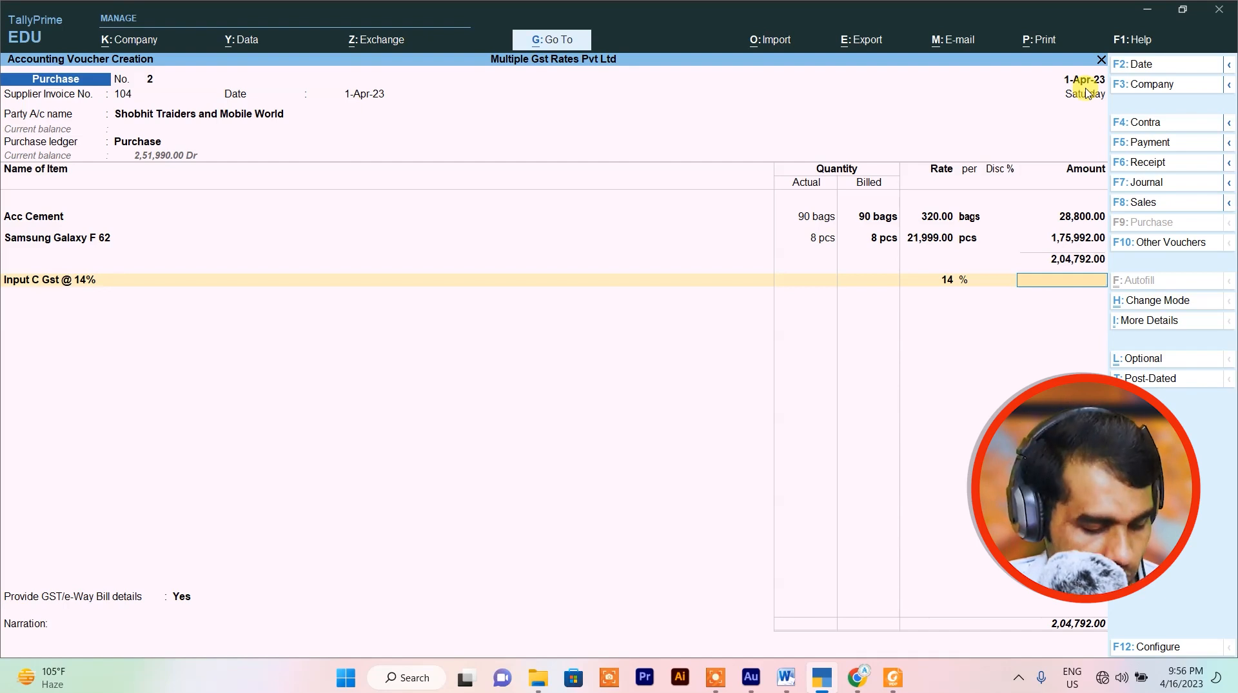
{"action": "key", "text": "BackSpace"}
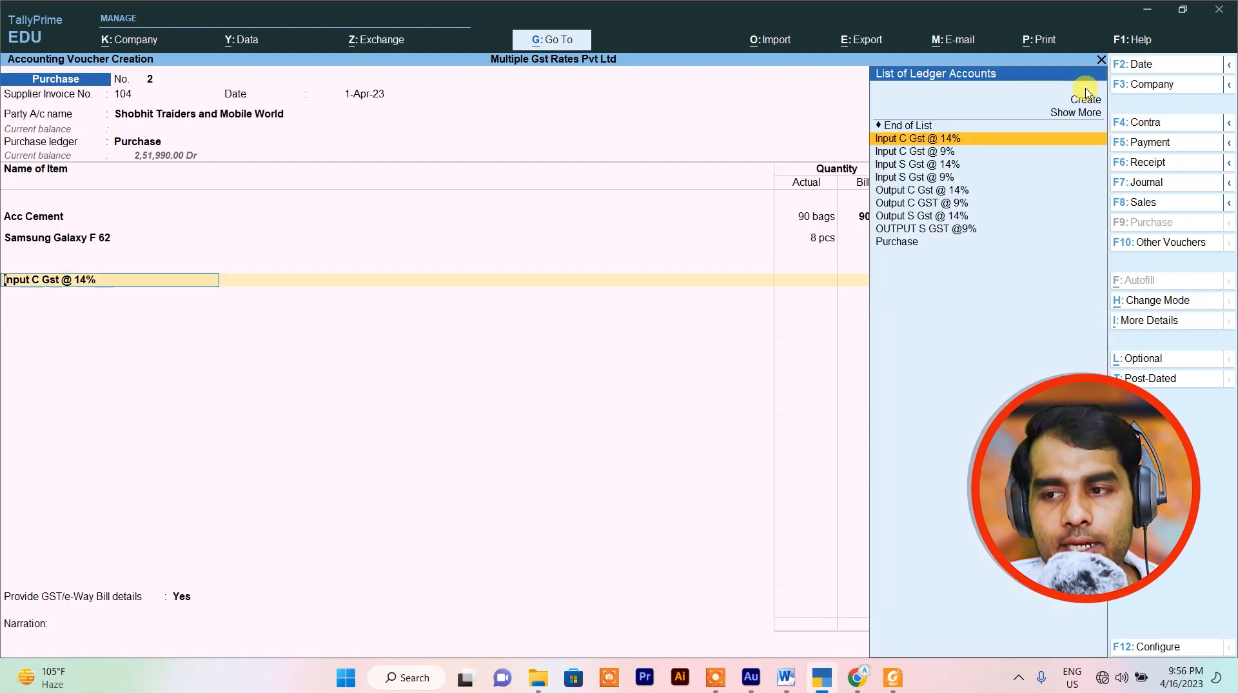
Create a new tax ledger from the purchase voucher's tax line and name it Inpur I Gst @ 28 %.
{"action": "key", "text": "Up"}
{"action": "key", "text": "Up"}
{"action": "key", "text": "Up"}
{"action": "key", "text": "Return"}
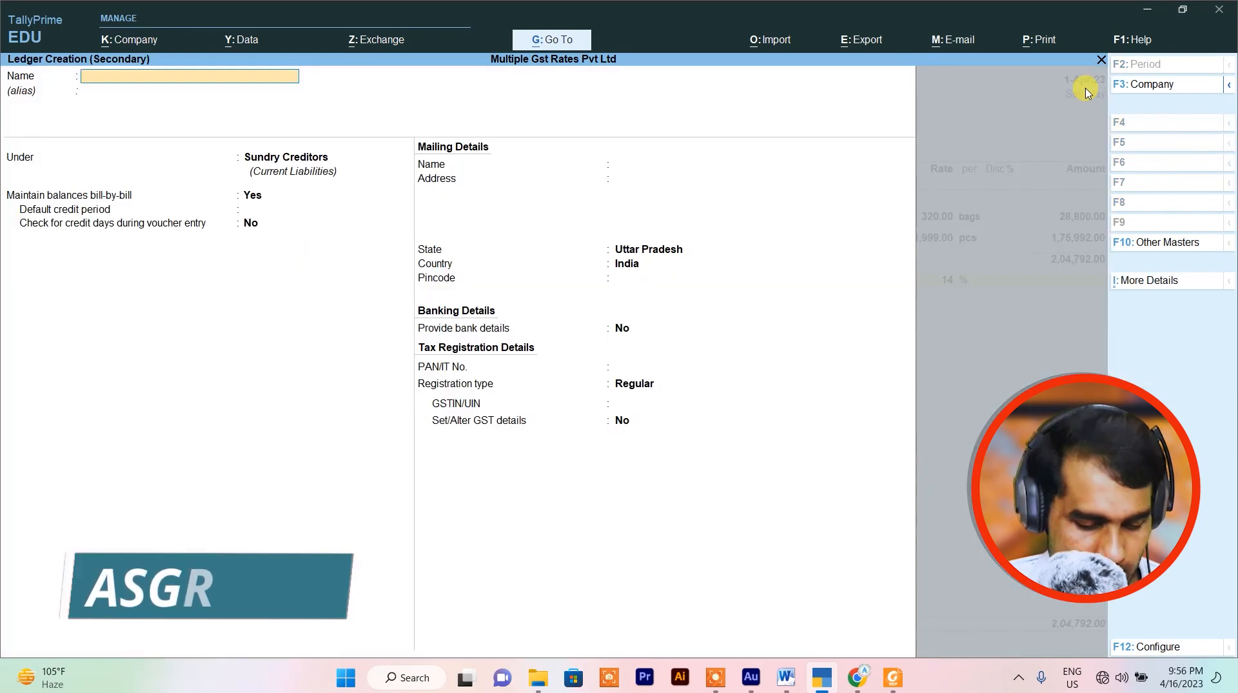
{"action": "type", "text": "Inpur x"}
{"action": "key", "text": "BackSpace"}
{"action": "type", "text": "I Far"}
{"action": "key", "text": "BackSpace"}
{"action": "key", "text": "BackSpace"}
{"action": "key", "text": "BackSpace"}
{"action": "type", "text": "Gst @"}
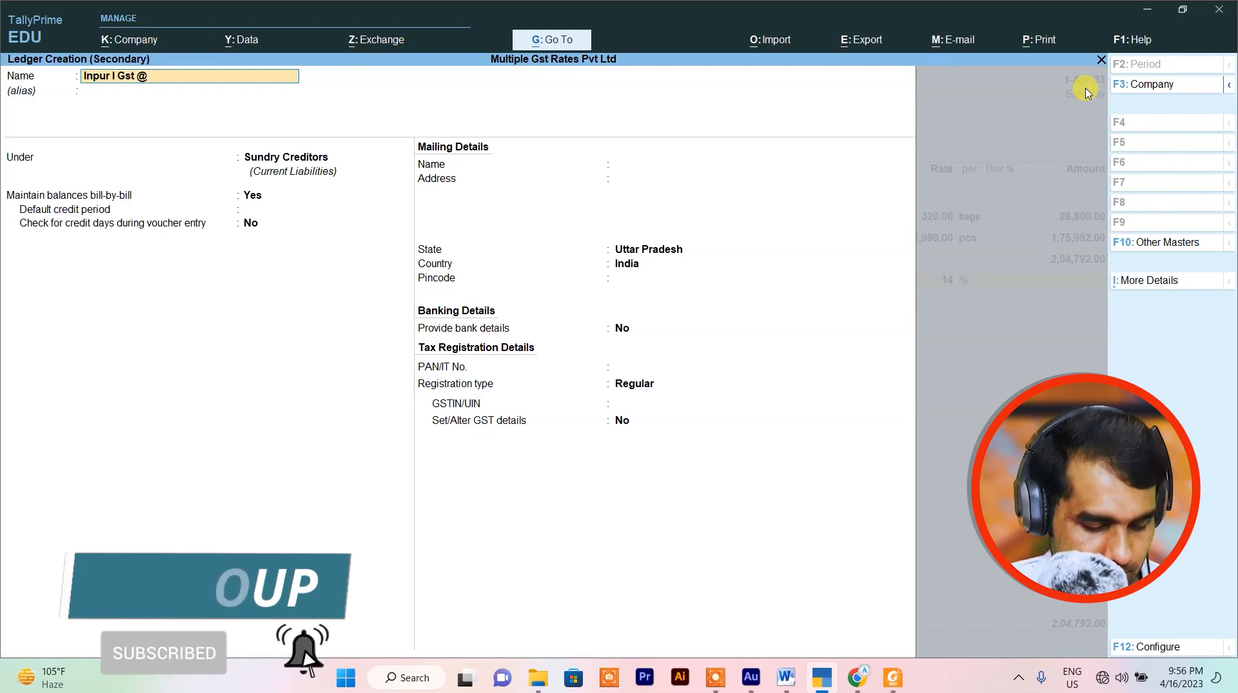
{"action": "type", "text": " 28"}
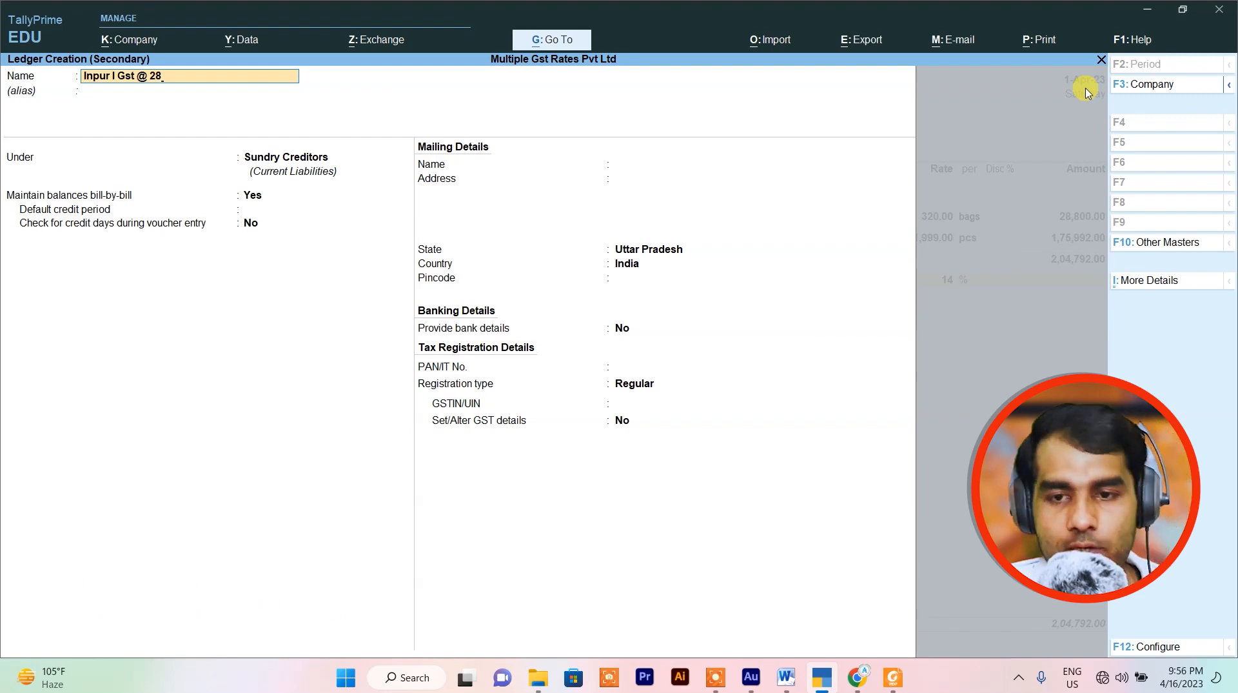
{"action": "type", "text": " %"}
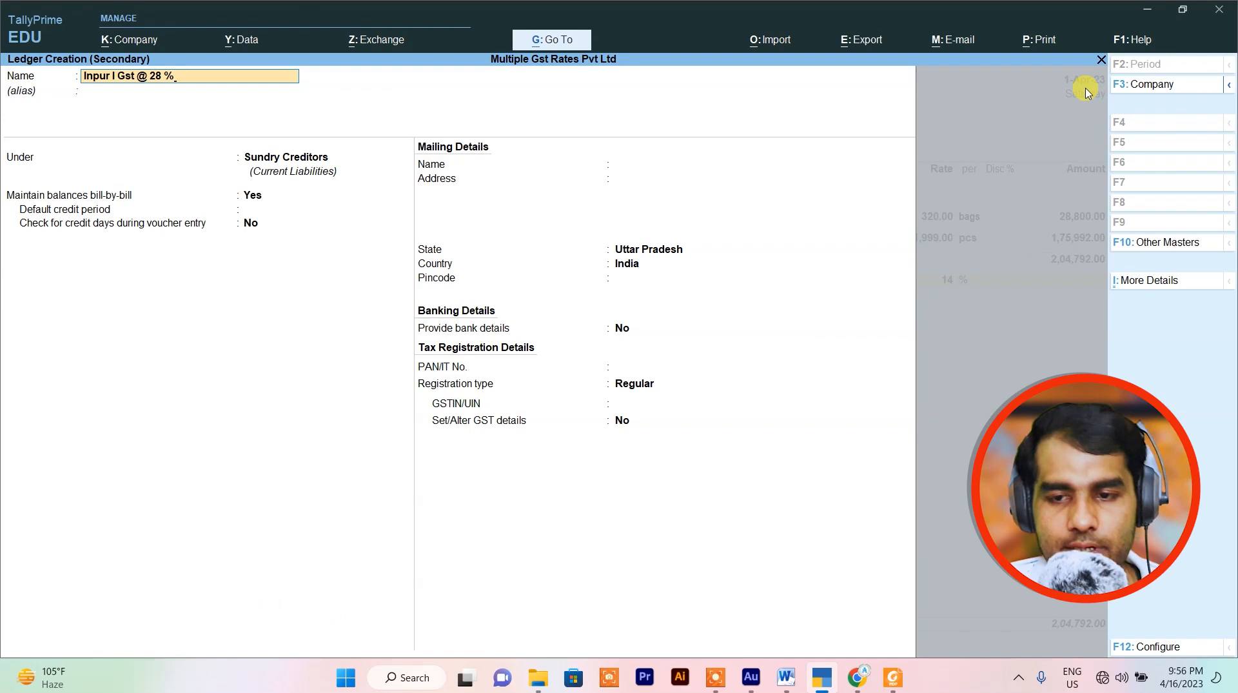
{"action": "key", "text": "Return"}
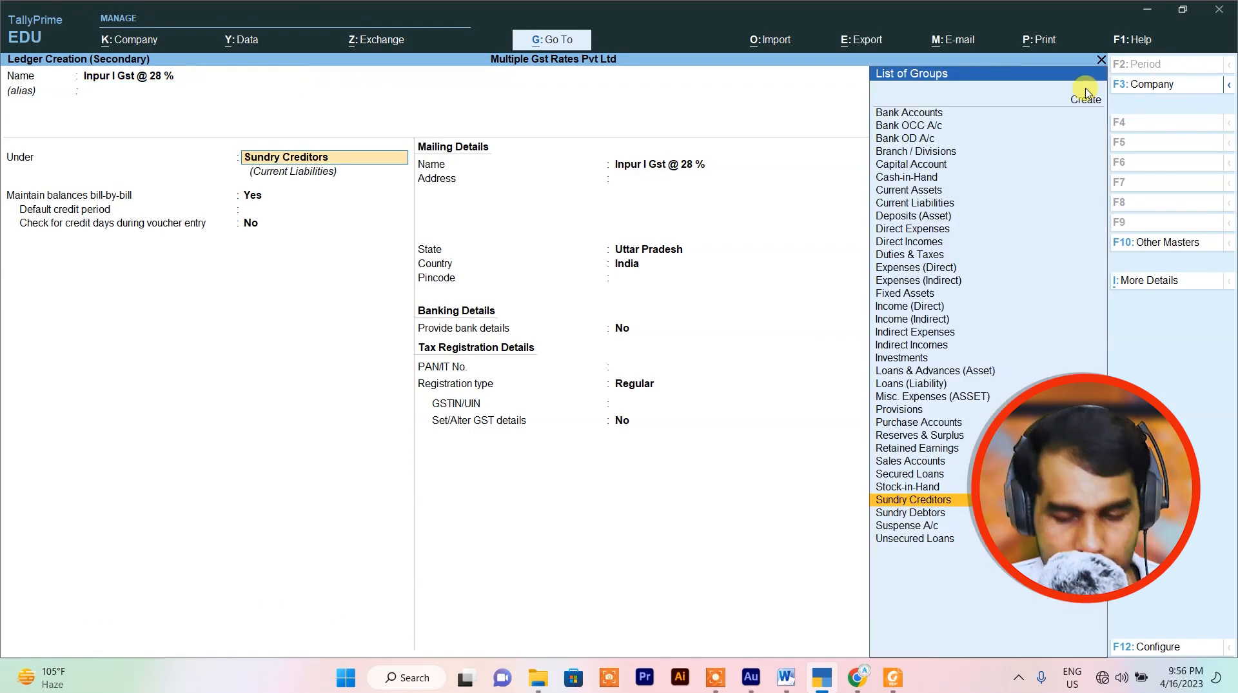
Place the 28 % tax ledger under the group Duties & Taxes with GST as the type of duty/tax.
{"action": "type", "text": "D"}
{"action": "key", "text": "Down"}
{"action": "key", "text": "Down"}
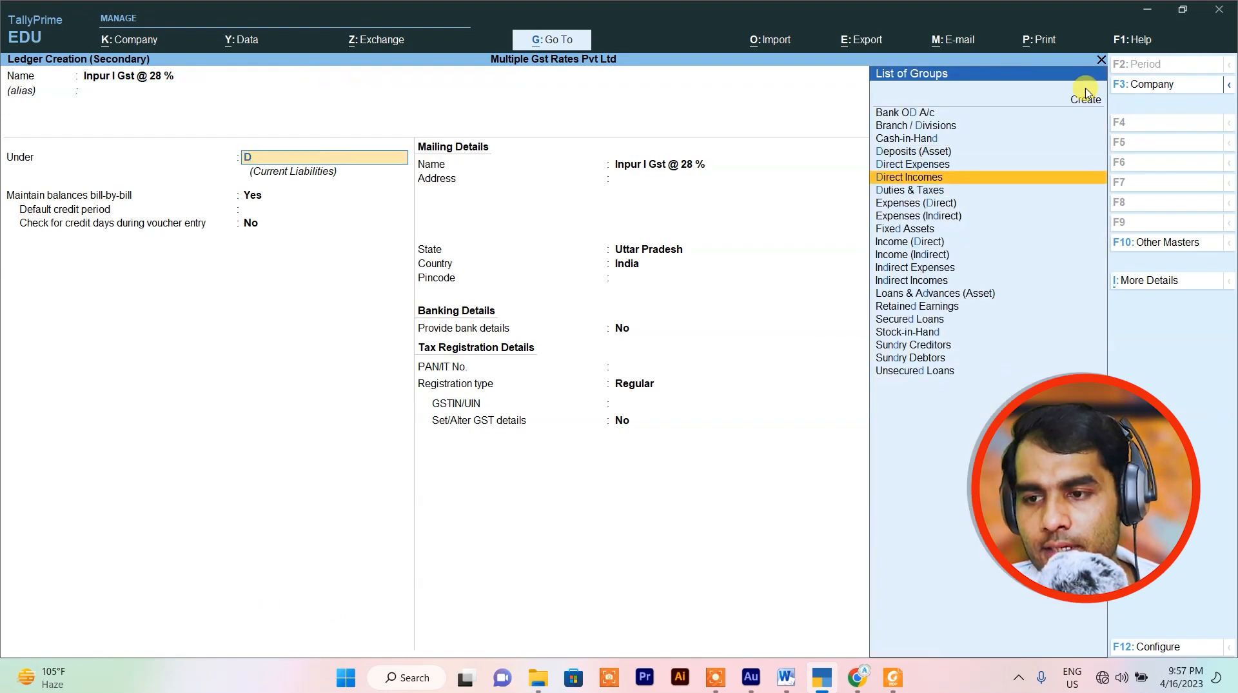
{"action": "key", "text": "Down"}
{"action": "key", "text": "Return"}
{"action": "key", "text": "Up"}
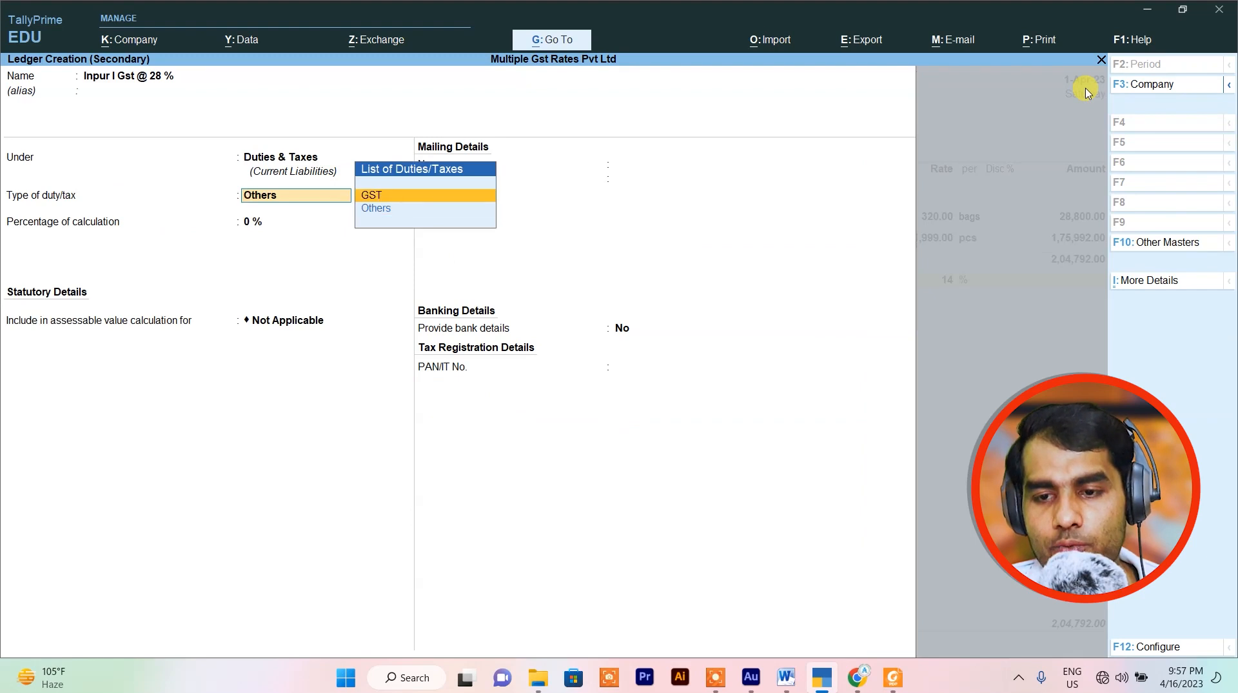
{"action": "key", "text": "Return"}
Set the ledger's tax type to Integrated Tax, its percentage of calculation to 28 %, and its rounding method to Normal Rounding.
{"action": "key", "text": "Down"}
{"action": "key", "text": "Down"}
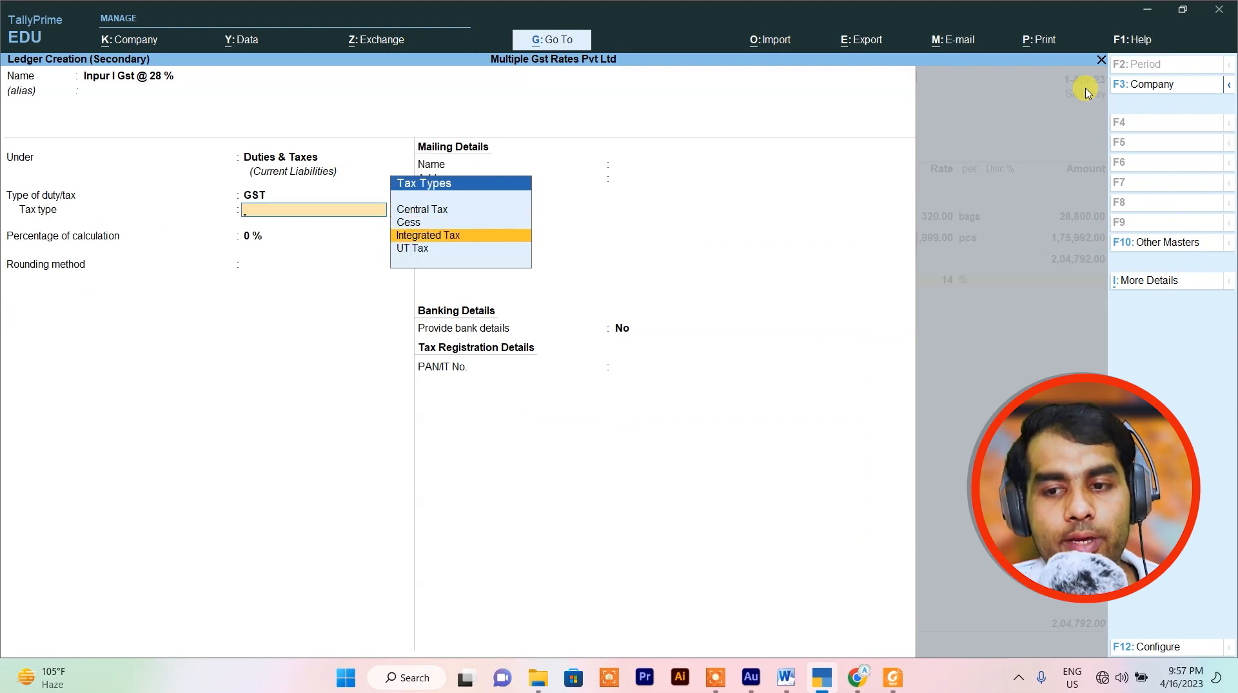
{"action": "key", "text": "Return"}
{"action": "type", "text": "28"}
{"action": "key", "text": "Return"}
{"action": "key", "text": "Down"}
{"action": "key", "text": "Down"}
{"action": "key", "text": "Return"}
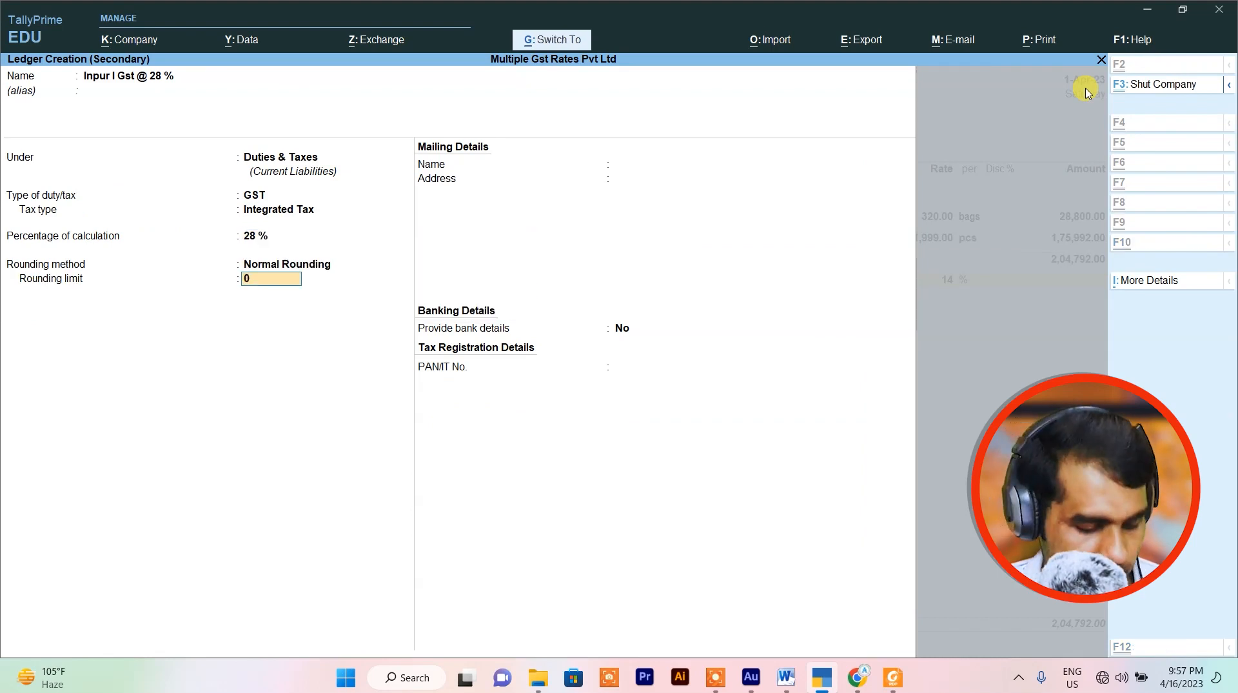
Save the 28 % integrated tax ledger and accept its calculated tax line in the purchase voucher.
{"action": "key", "text": "ctrl+a"}
{"action": "key", "text": "Return"}
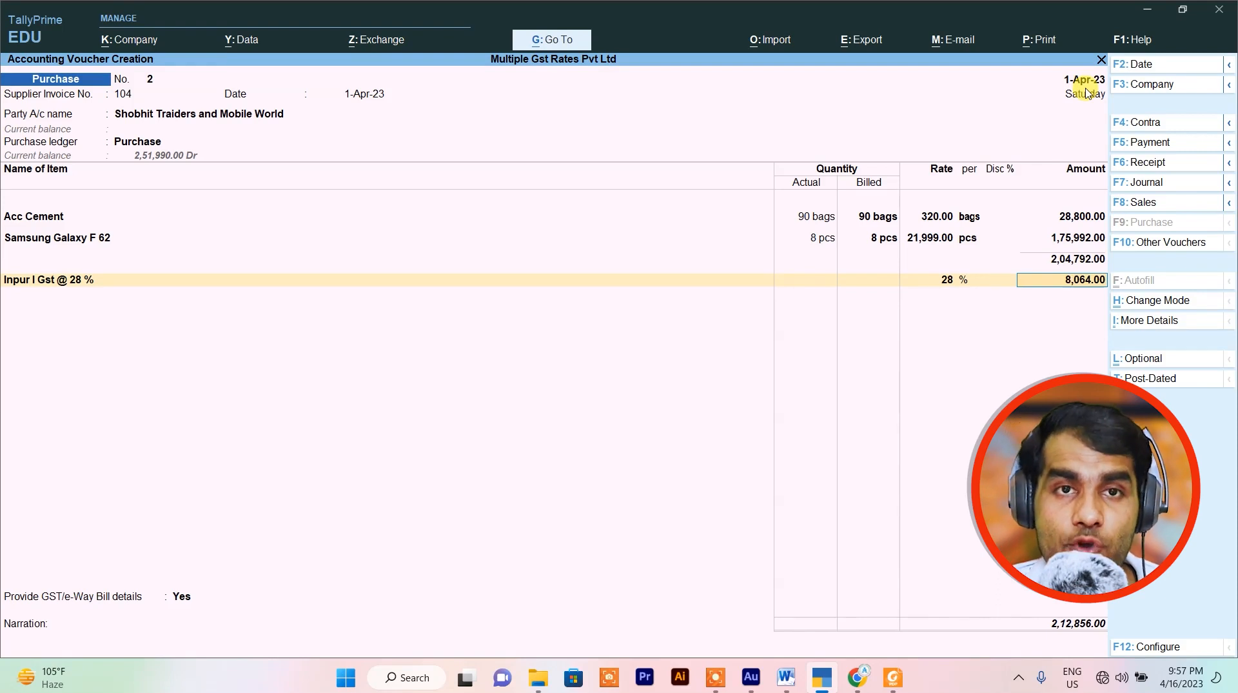
{"action": "key", "text": "Return"}
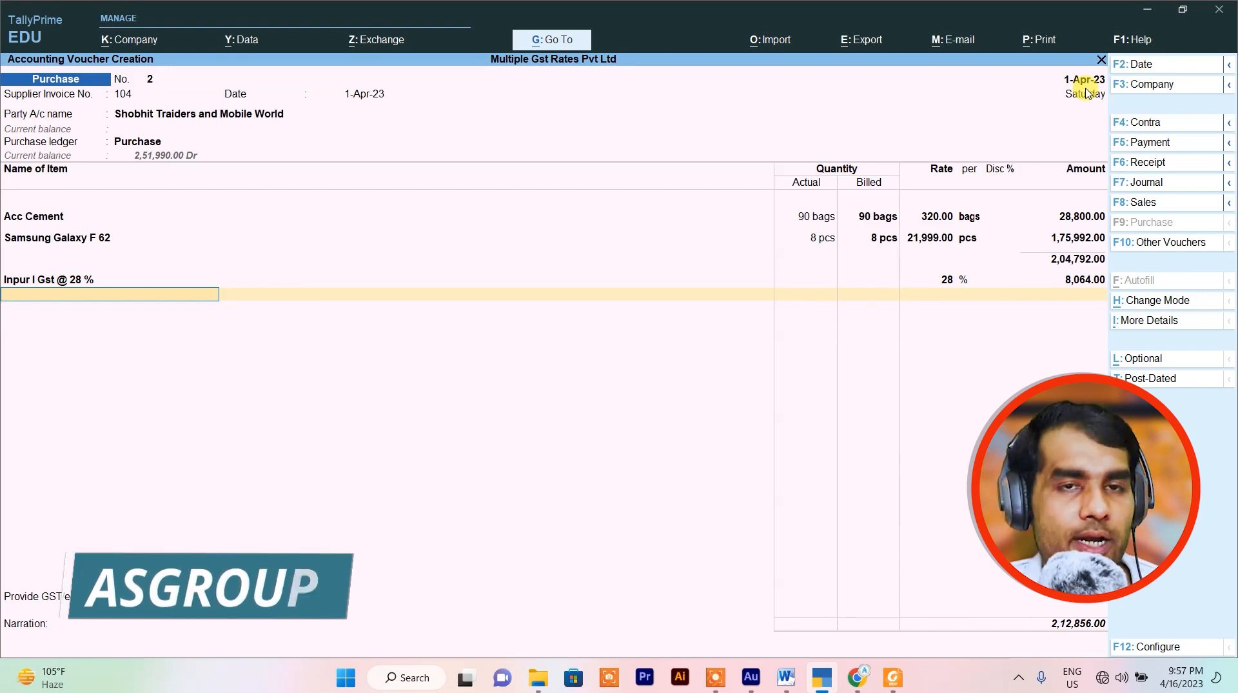
Create a second tax ledger from the purchase voucher's tax line and name it Input I Gst @ 18 %.
{"action": "key", "text": "alt+c"}
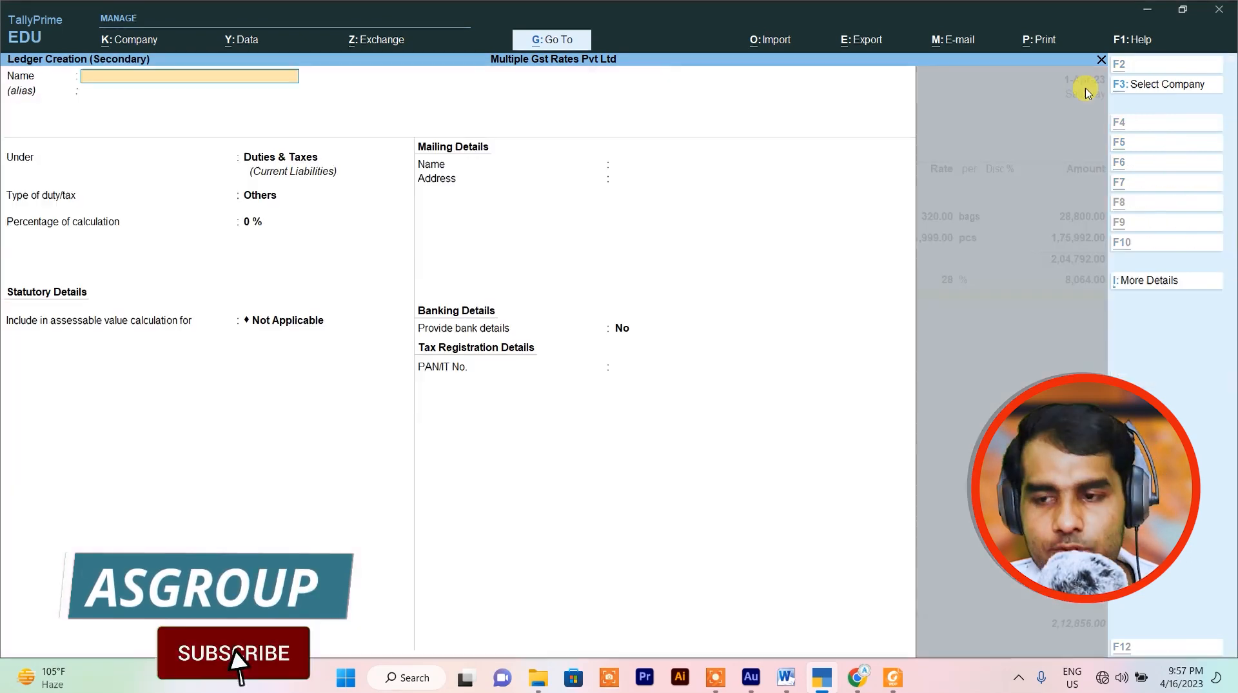
{"action": "type", "text": "In"}
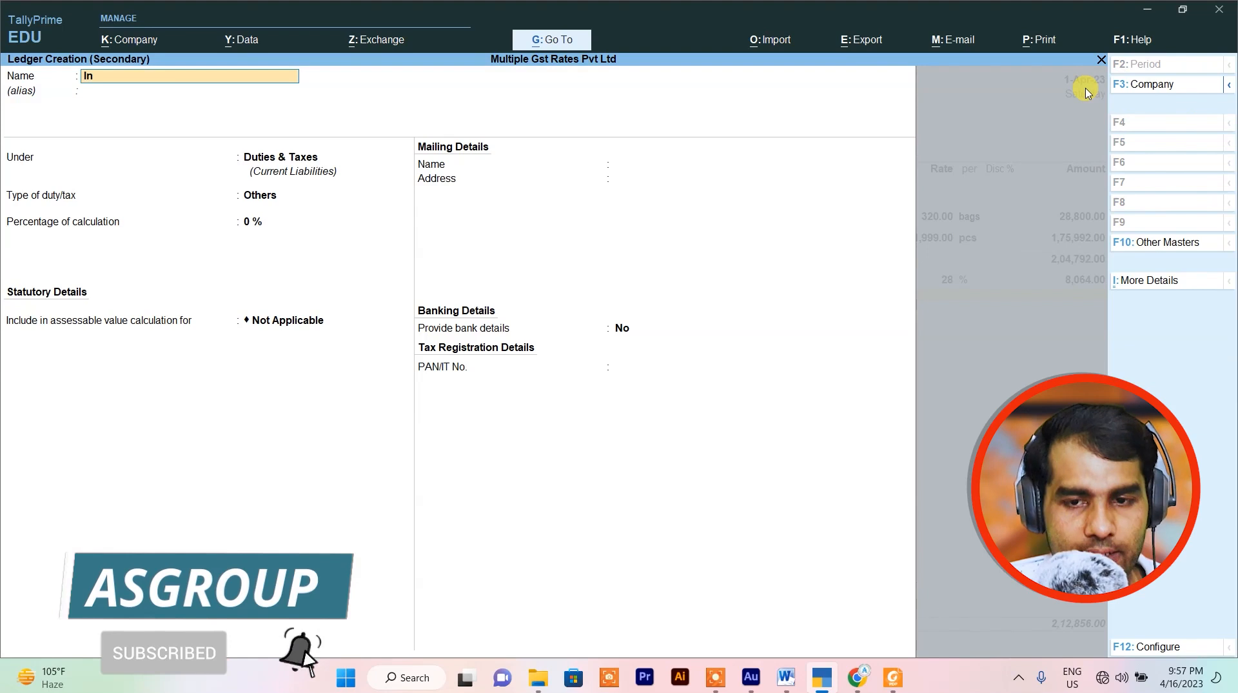
{"action": "type", "text": "put I Gst @"}
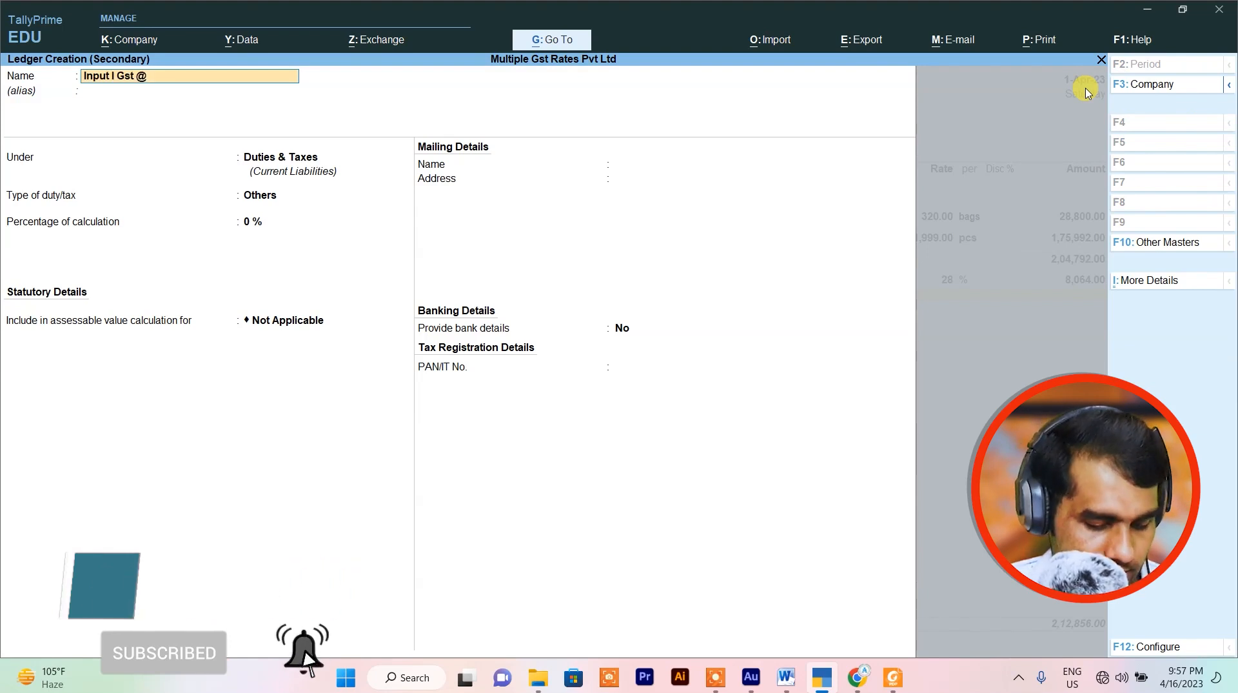
{"action": "type", "text": " 18 %"}
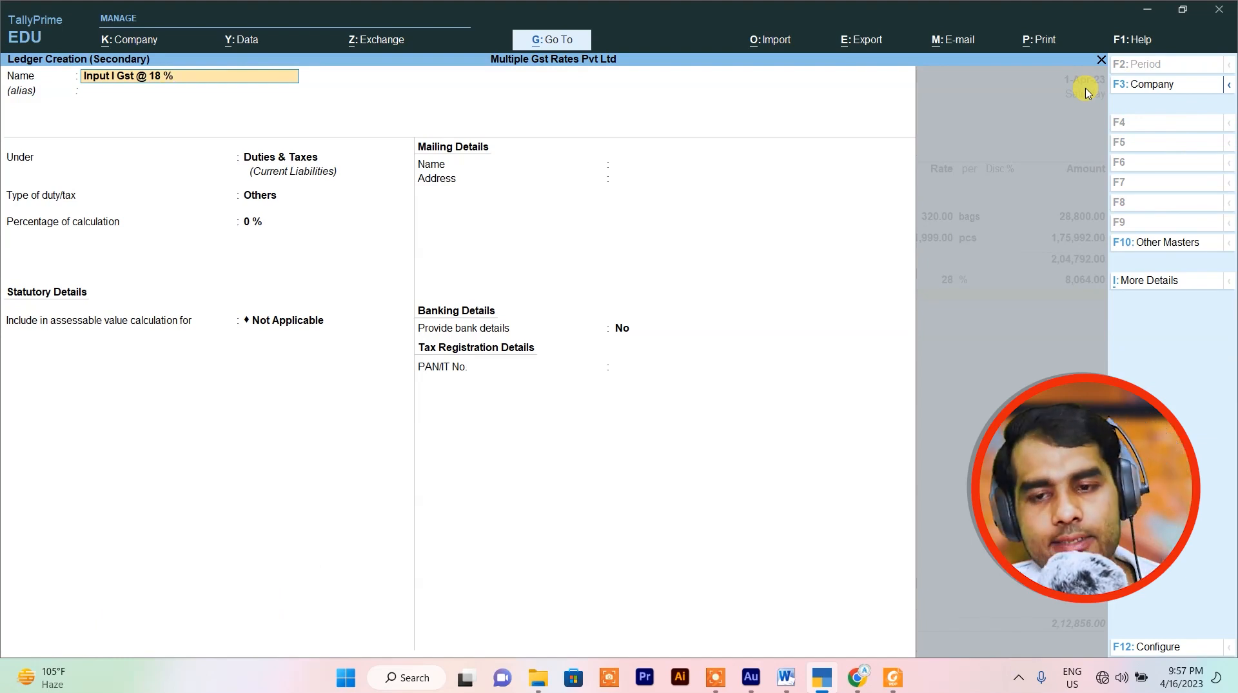
{"action": "key", "text": "Return"}
{"action": "key", "text": "Return"}
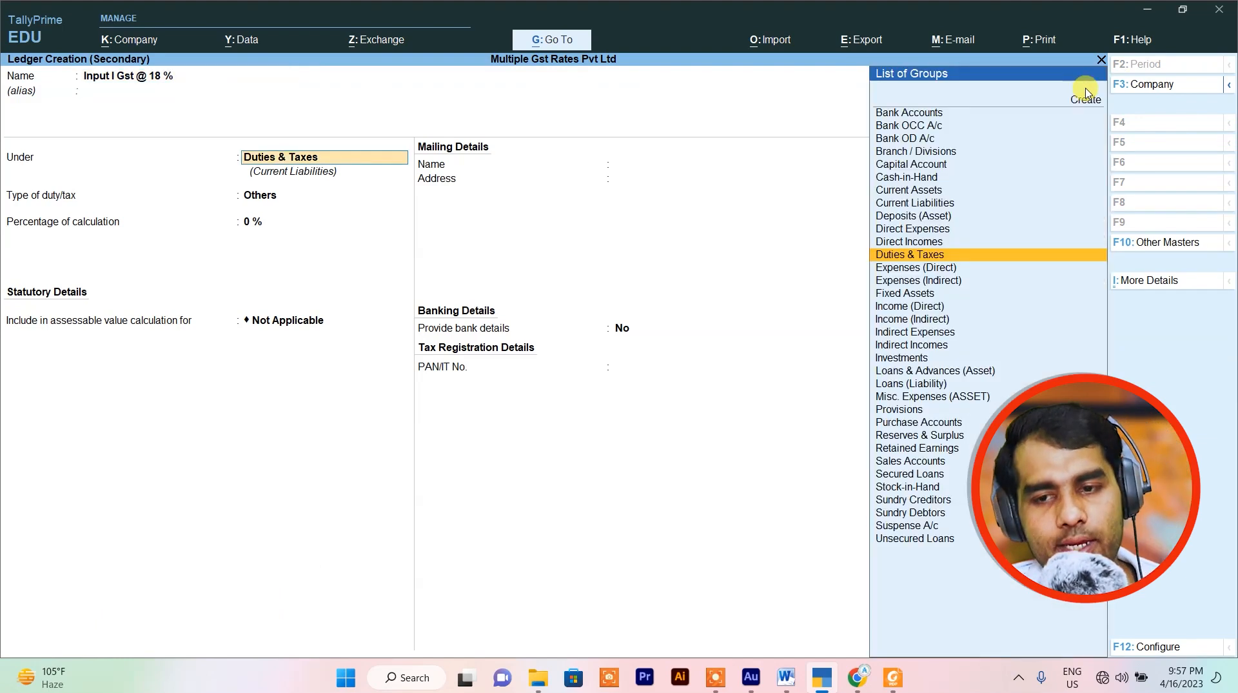
Place the 18 % ledger under Duties & Taxes with duty type GST, tax type Integrated Tax and percentage of calculation 18 %.
{"action": "key", "text": "Return"}
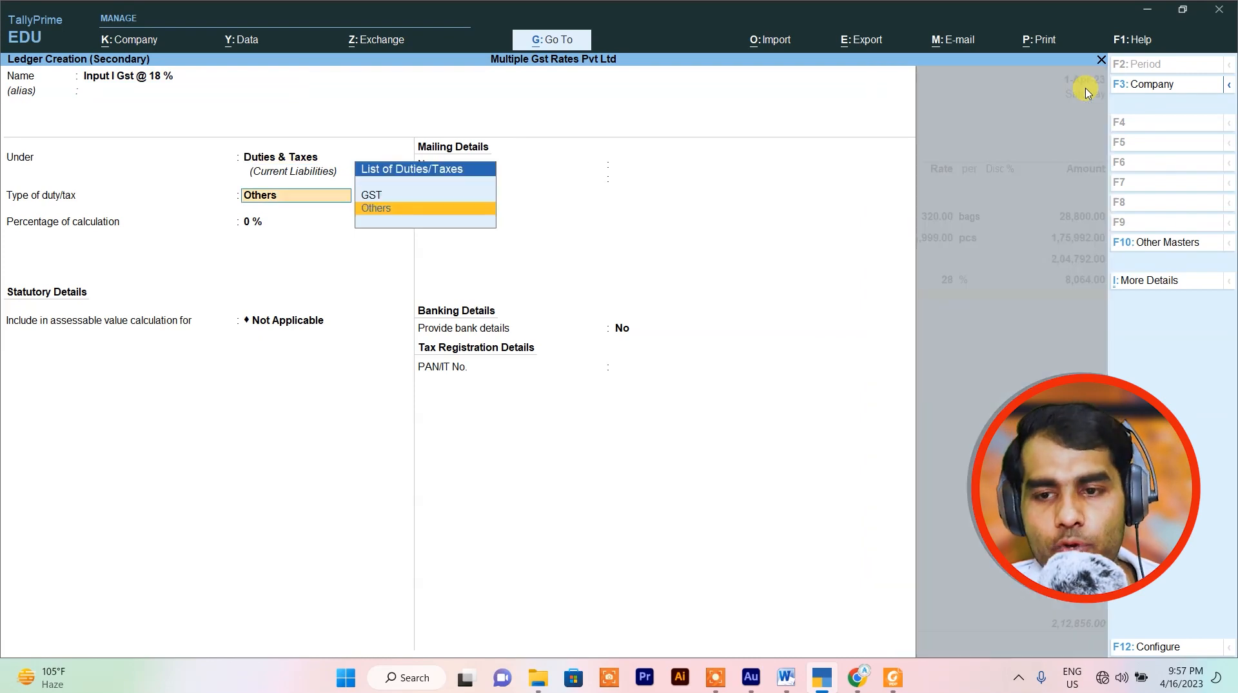
{"action": "key", "text": "Up"}
{"action": "key", "text": "Return"}
{"action": "key", "text": "Down"}
{"action": "key", "text": "Down"}
{"action": "key", "text": "Return"}
{"action": "type", "text": "18"}
{"action": "key", "text": "Return"}
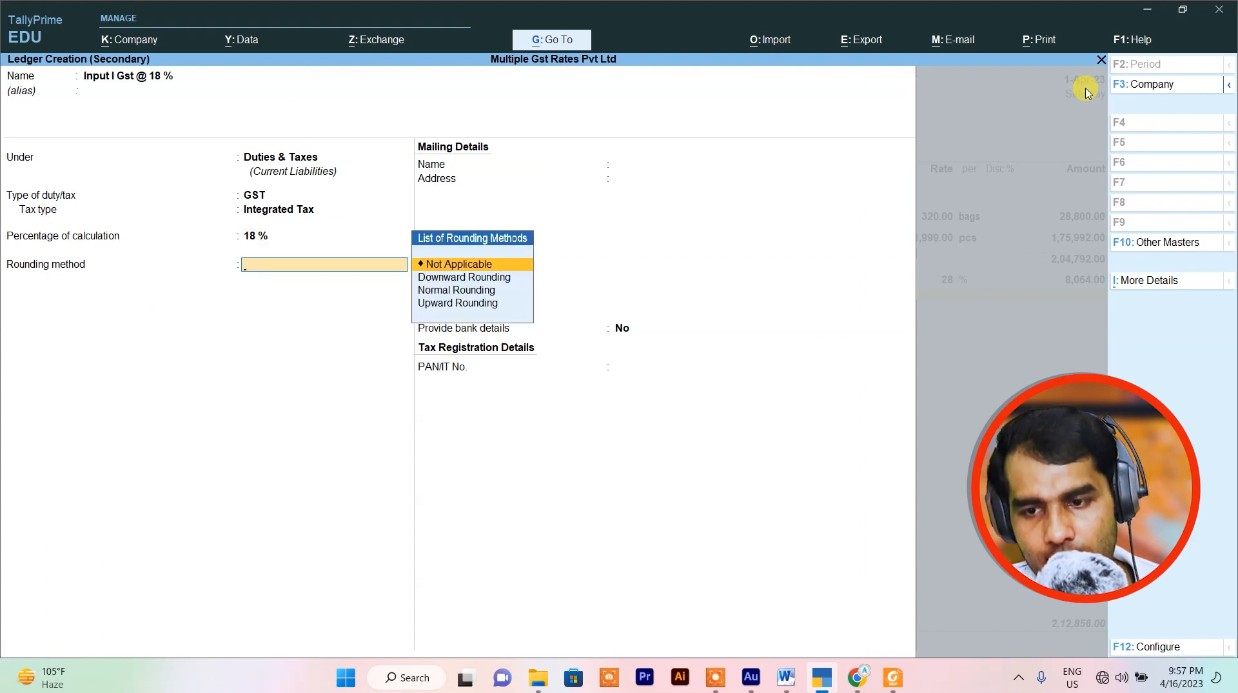
Set the rounding method to Normal Rounding, then save the 18 % ledger to the voucher's tax line without a description.
{"action": "key", "text": "Down"}
{"action": "key", "text": "Down"}
{"action": "key", "text": "Return"}
{"action": "key", "text": "ctrl+a"}
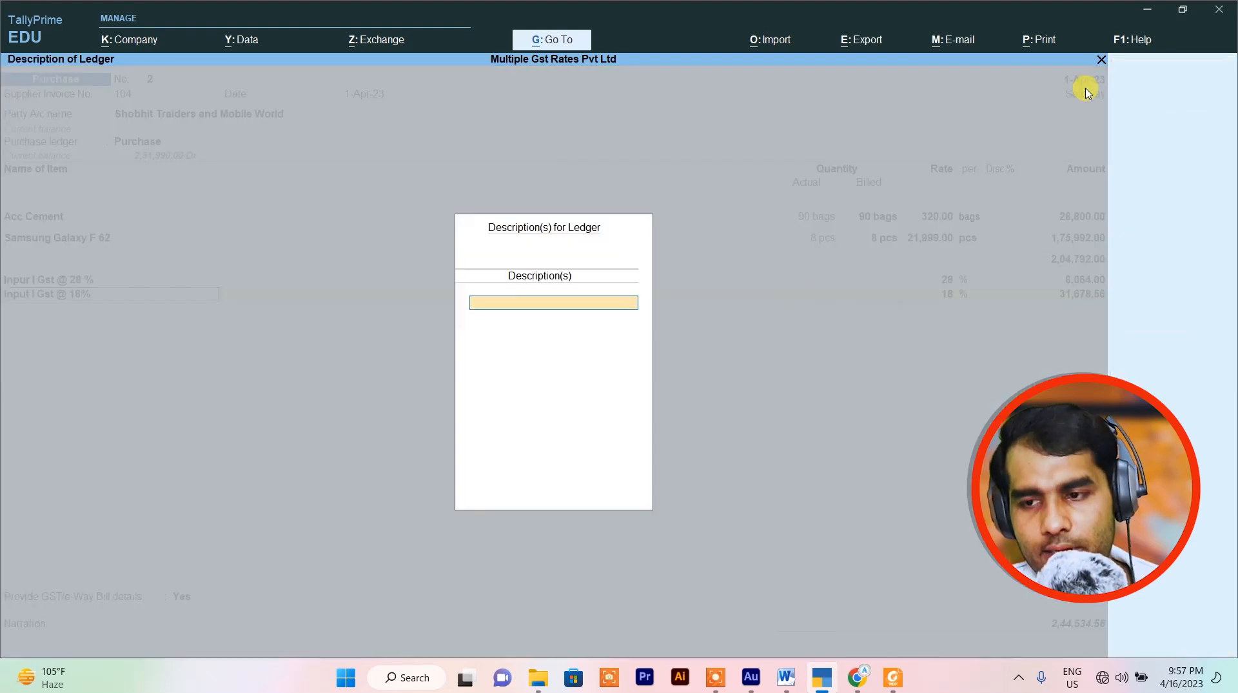
{"action": "key", "text": "Return"}
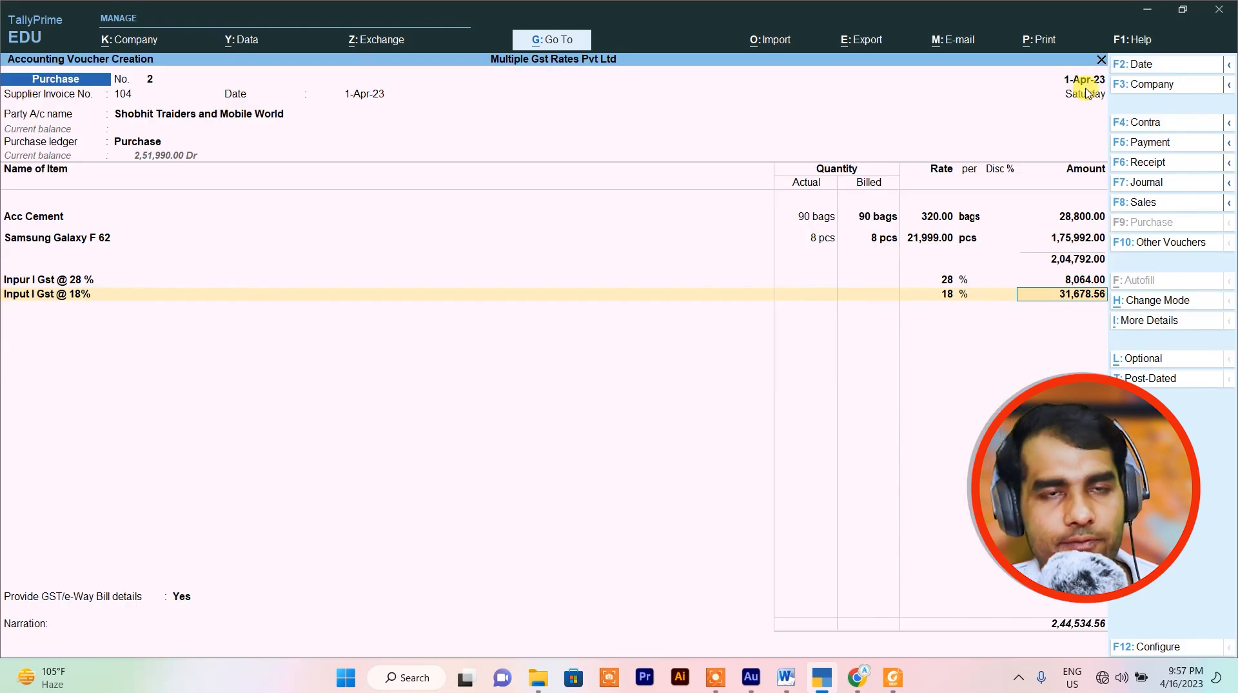
Accept and save the completed purchase voucher with both integrated tax lines.
{"action": "key", "text": "ctrl"}
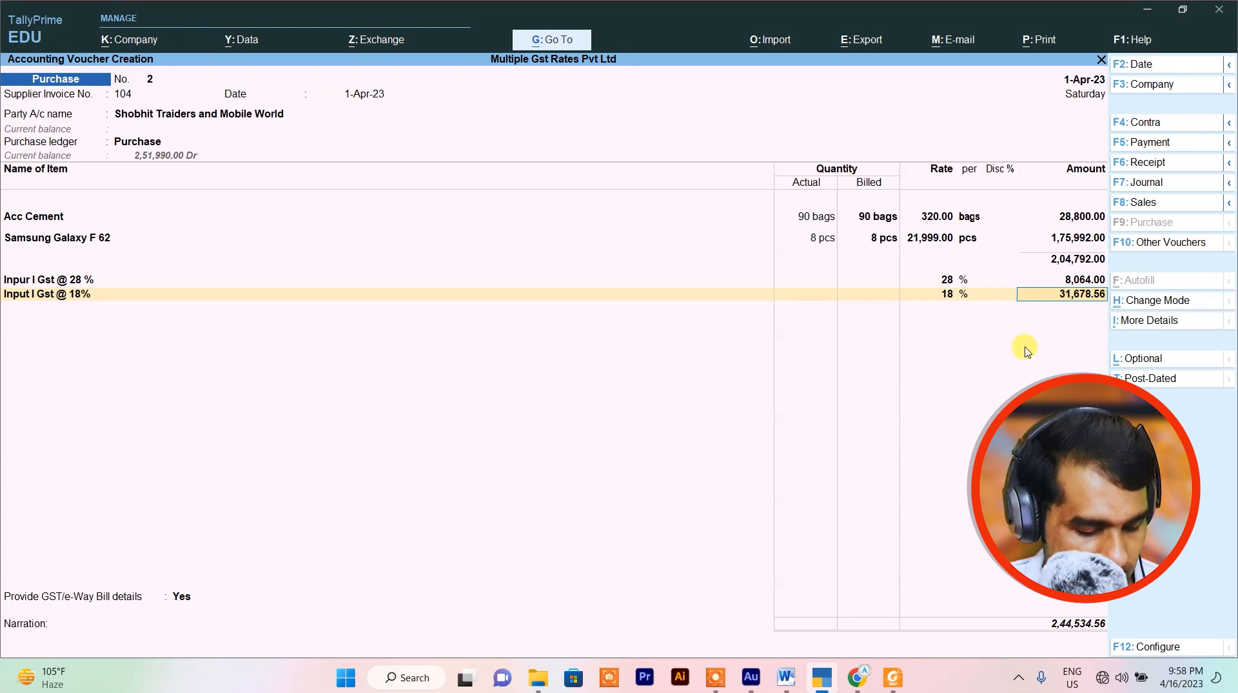
{"action": "key", "text": "ctrl"}
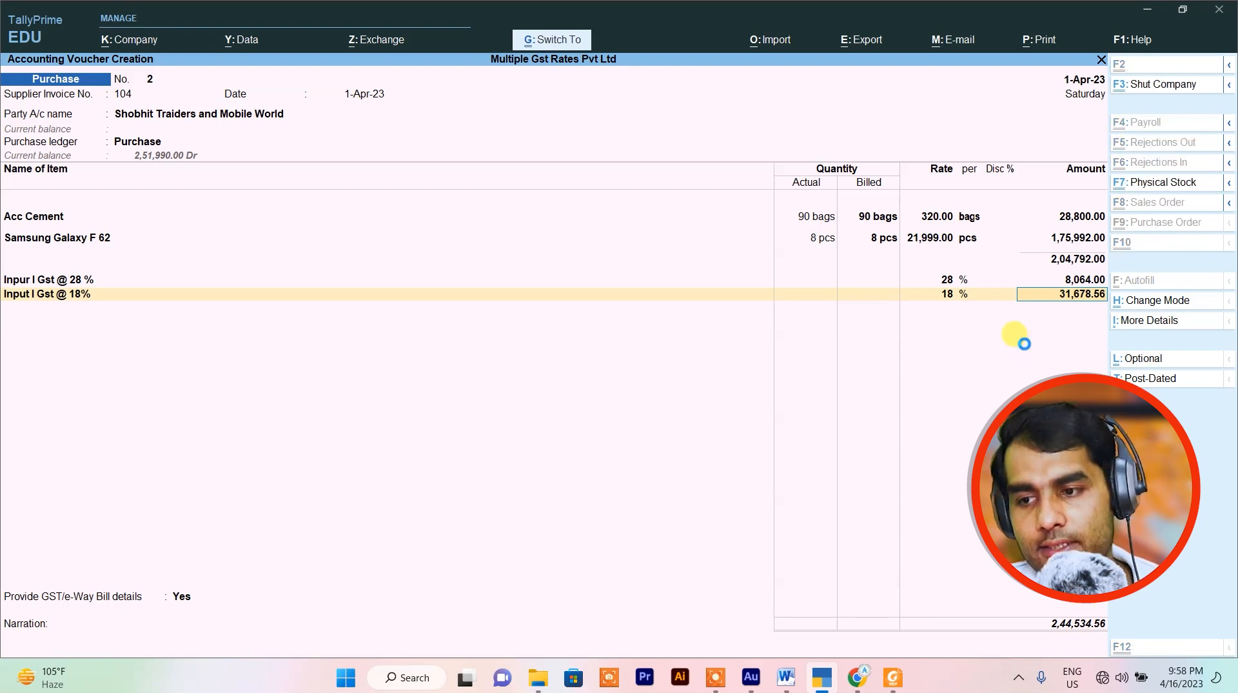
{"action": "key", "text": "ctrl+a"}
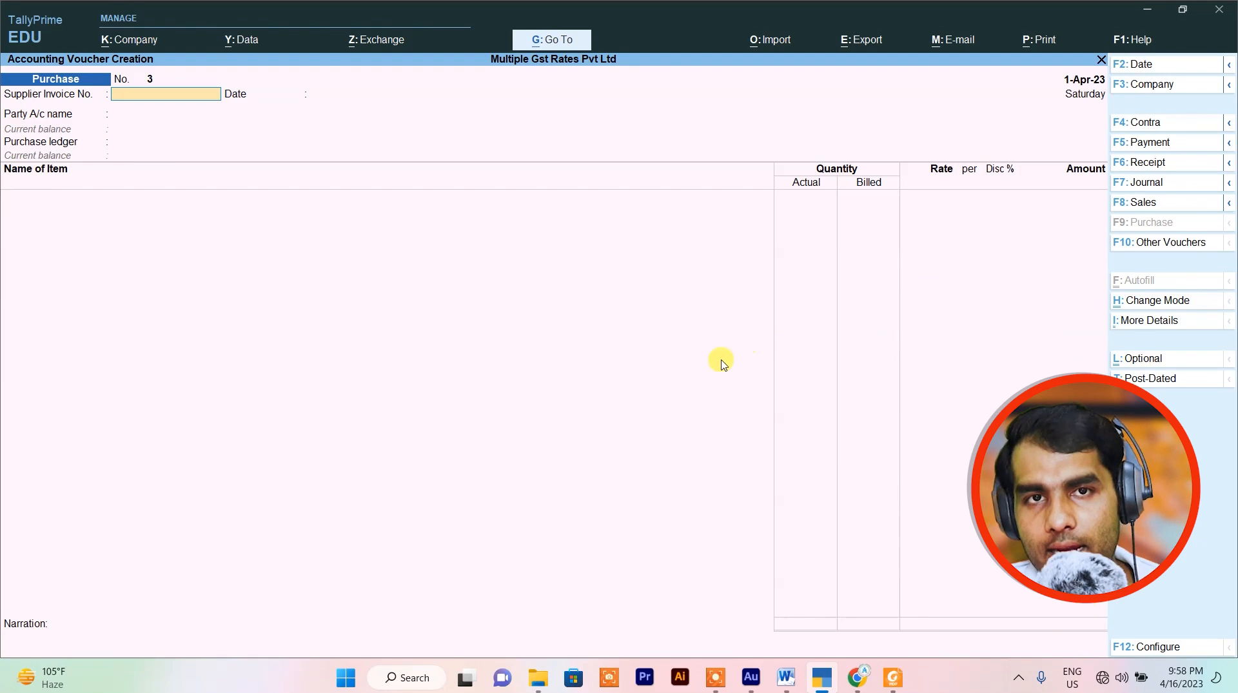
Check the sale invoice in sale with i gst.pdf in Foxit Reader, and start a new sales voucher back in TallyPrime.
{"action": "left_click", "coordinate": [894, 677]}
{"action": "left_click", "coordinate": [359, 131]}
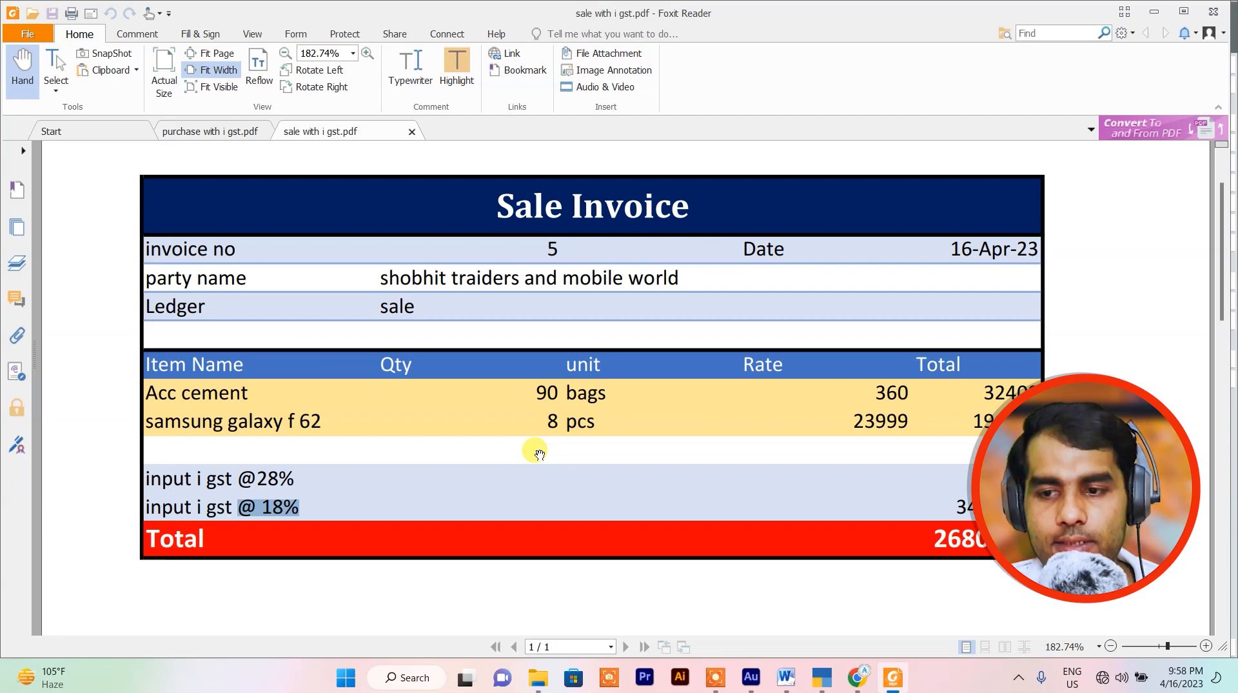
{"action": "key", "text": "alt+Tab"}
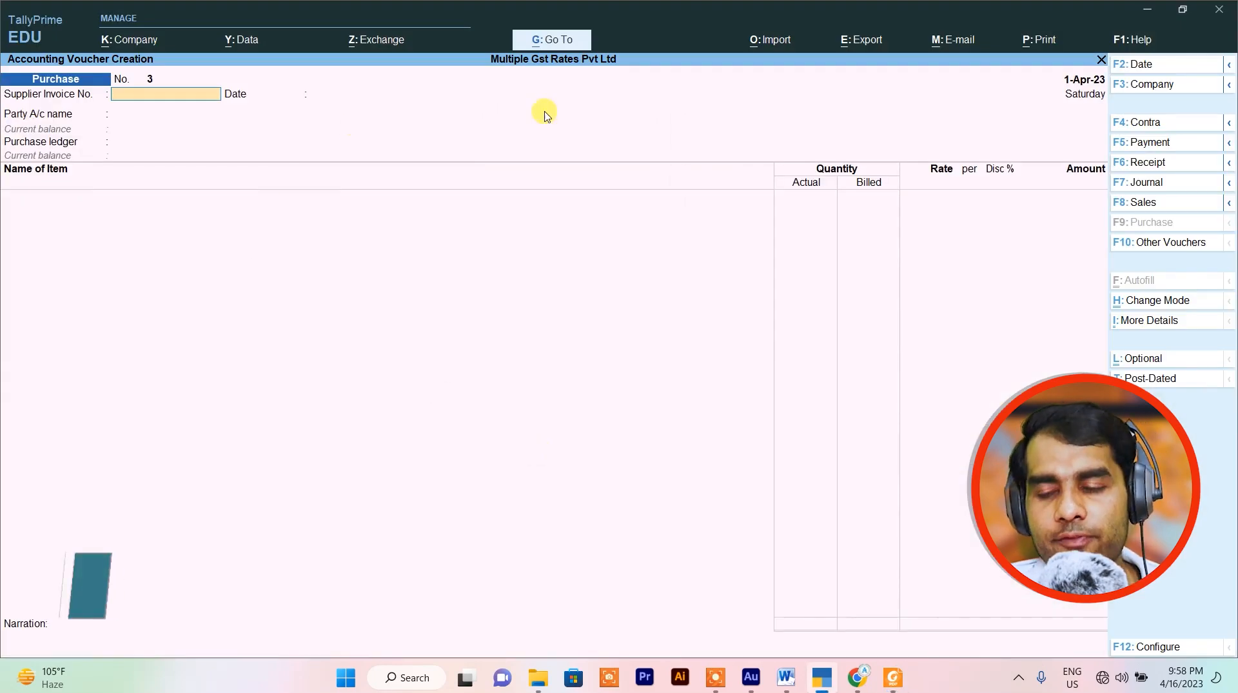
{"action": "left_click", "coordinate": [1143, 202]}
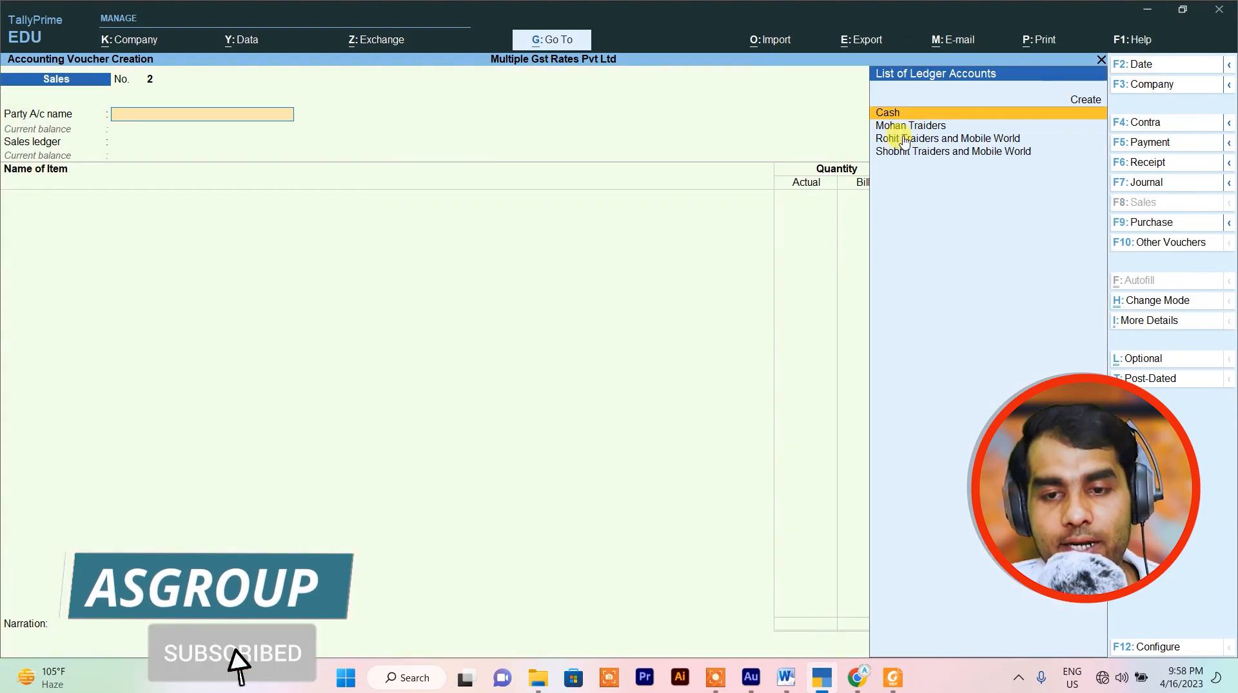
Set the sales voucher's party account to Cash with its default party details, and choose Sales as the sales ledger.
{"action": "key", "text": "Up"}
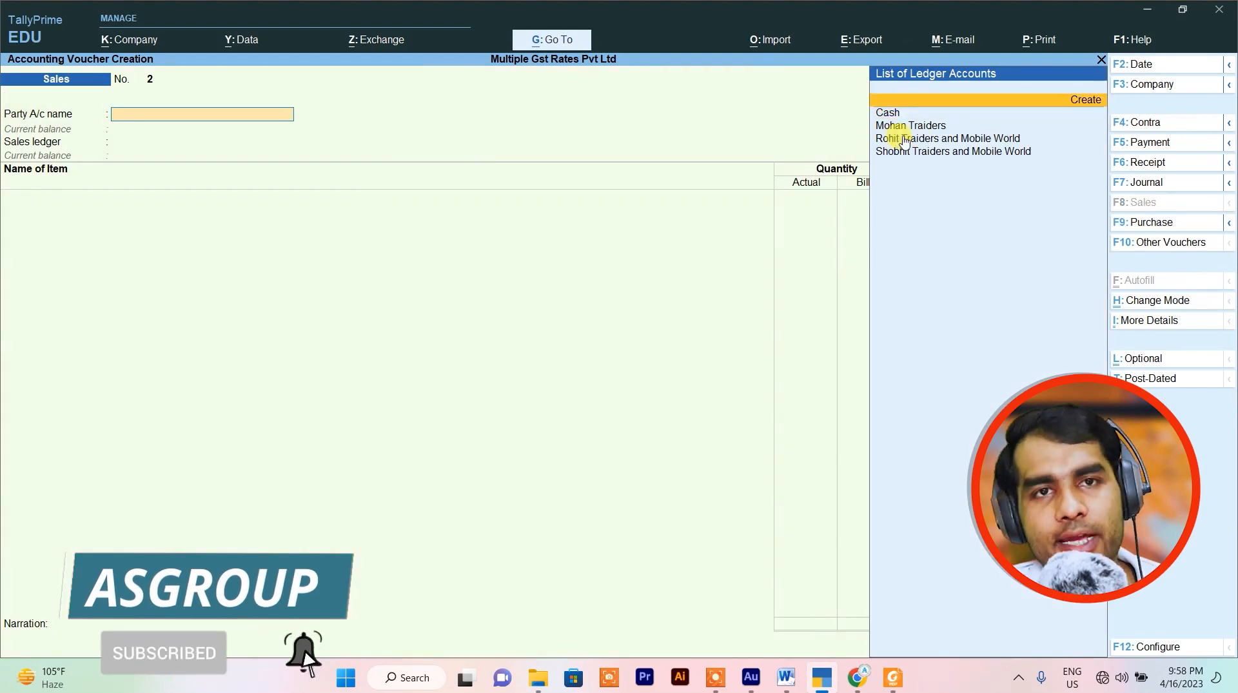
{"action": "key", "text": "Down"}
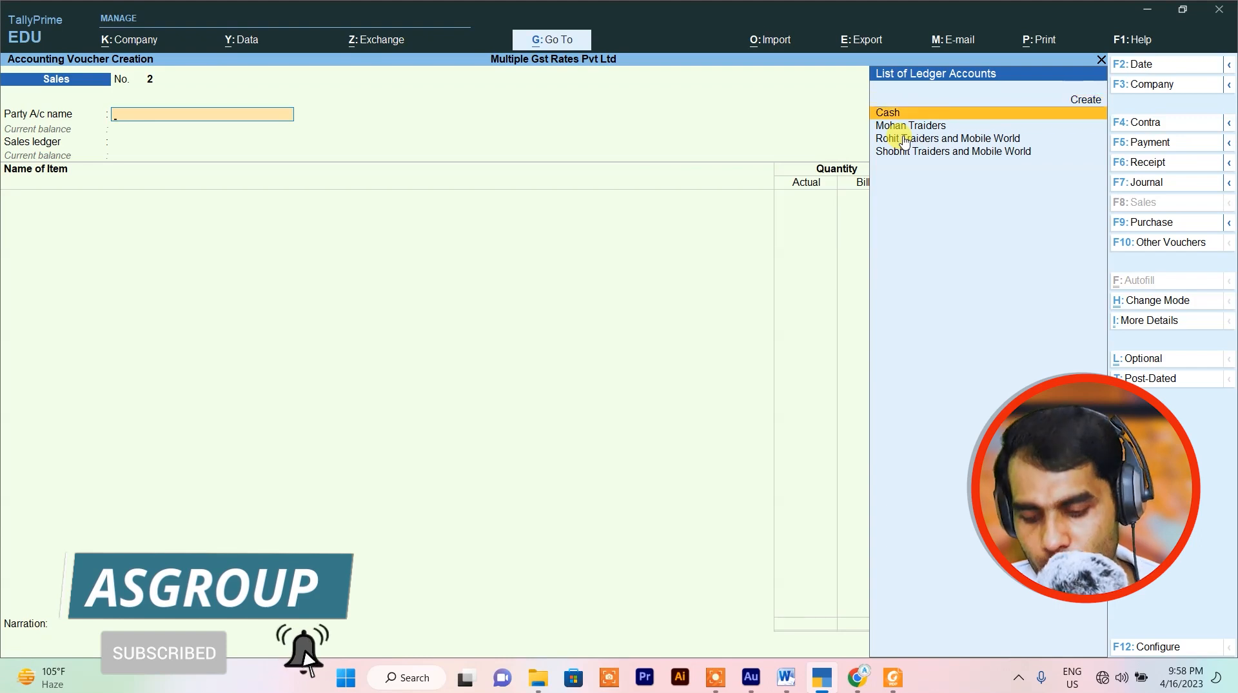
{"action": "key", "text": "Return"}
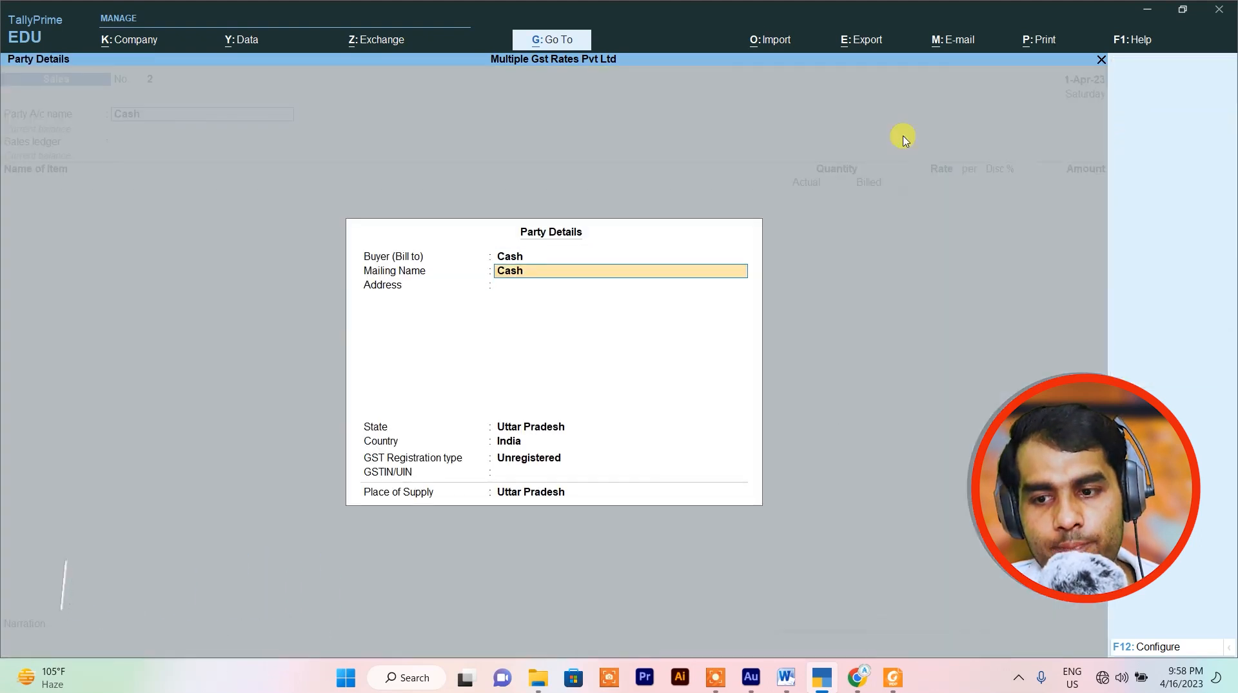
{"action": "key", "text": "Return"}
{"action": "key", "text": "Return"}
{"action": "key", "text": "Return"}
{"action": "key", "text": "Return"}
{"action": "key", "text": "Return"}
{"action": "key", "text": "Return"}
{"action": "key", "text": "Return"}
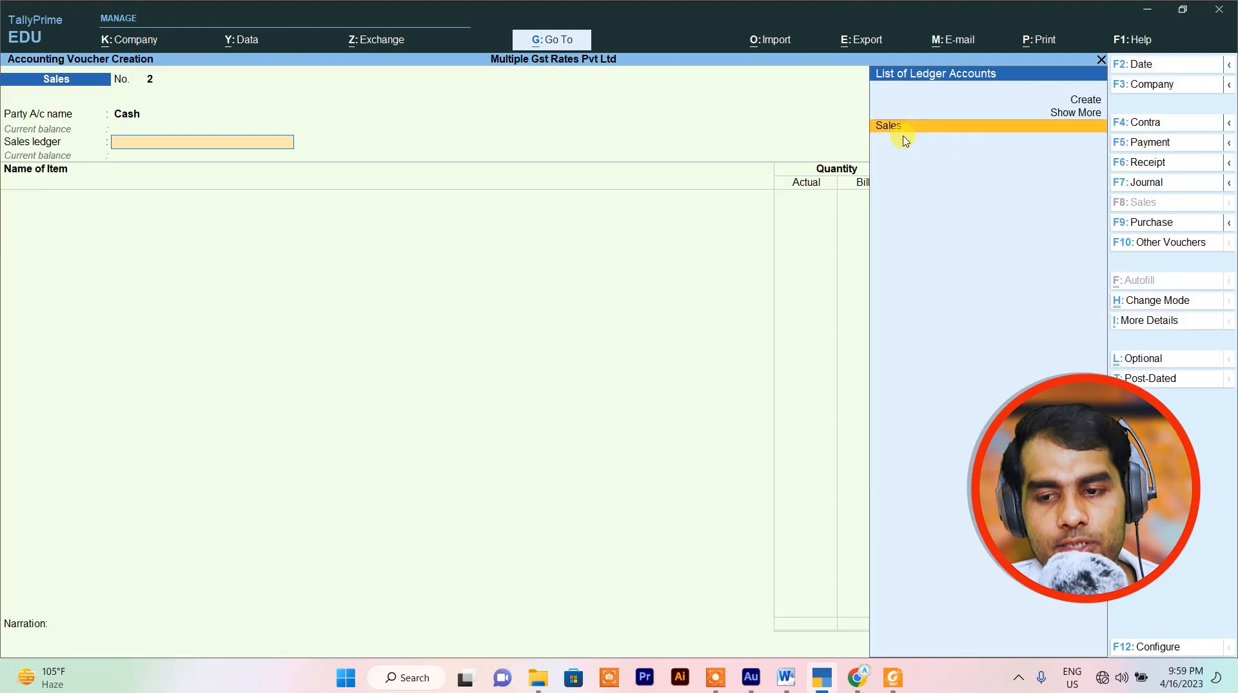
{"action": "key", "text": "Return"}
{"action": "key", "text": "Return"}
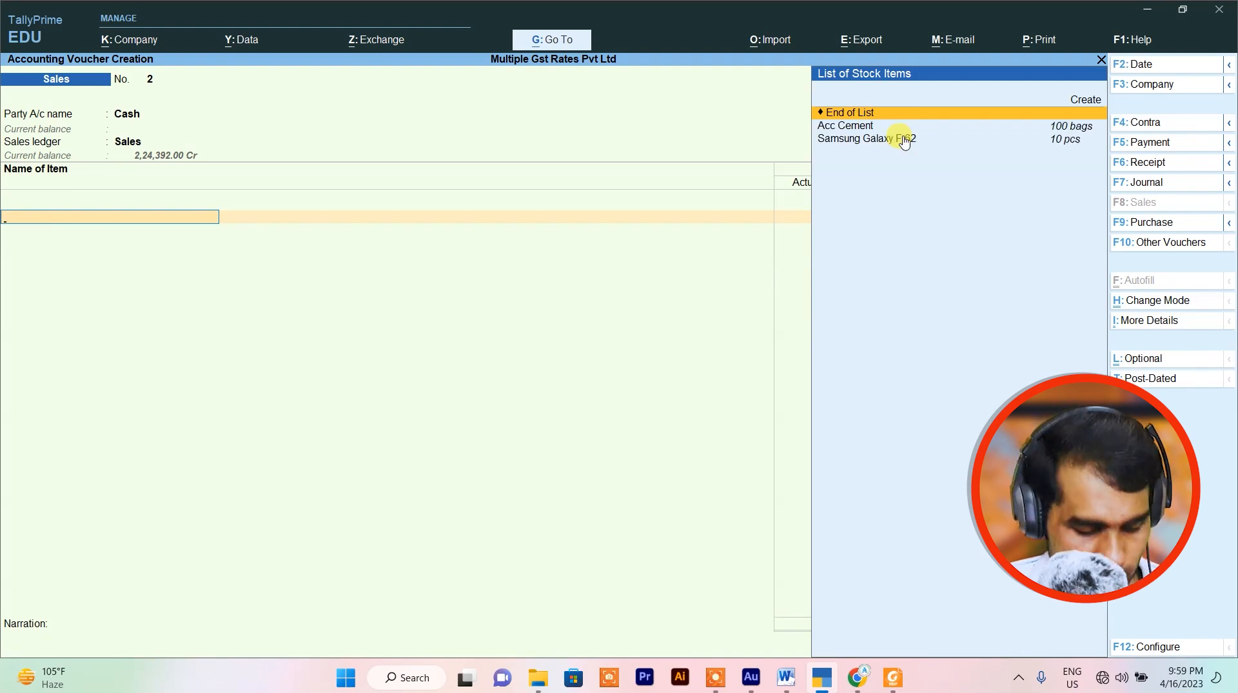
Add the stock item Acc Cement to the sales voucher with a quantity of 90 bags at the rate of 360.00.
{"action": "type", "text": "A"}
{"action": "key", "text": "Return"}
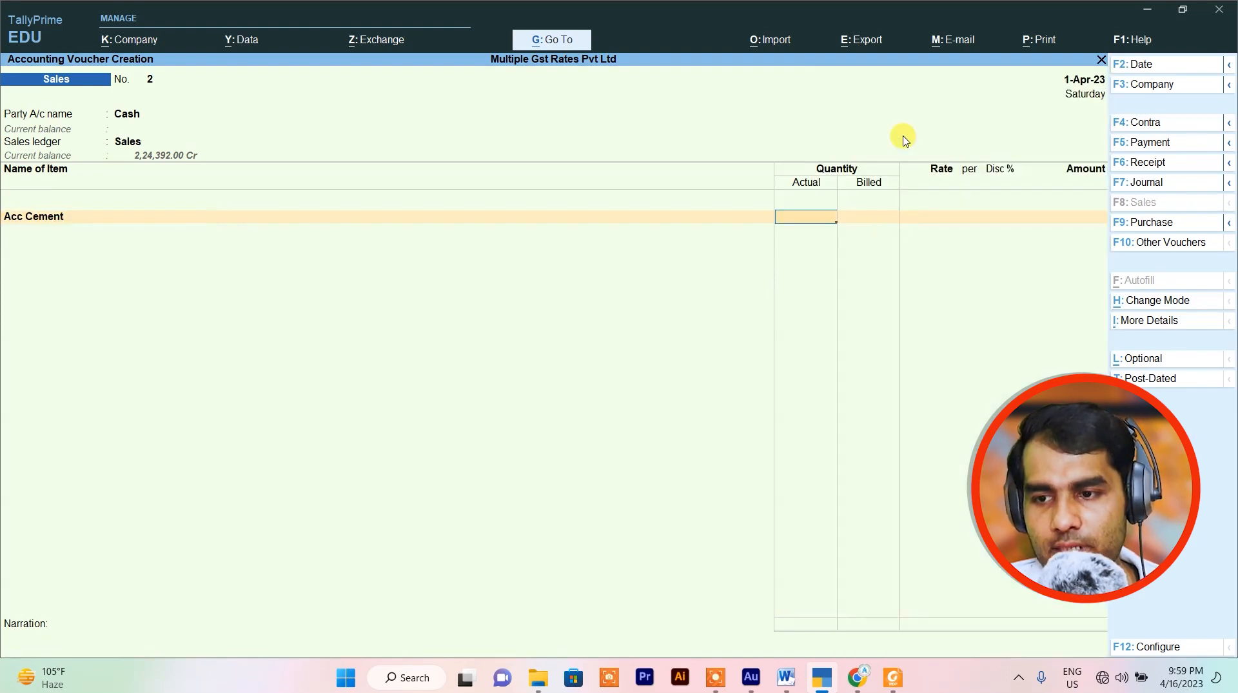
{"action": "type", "text": "90"}
{"action": "key", "text": "Return"}
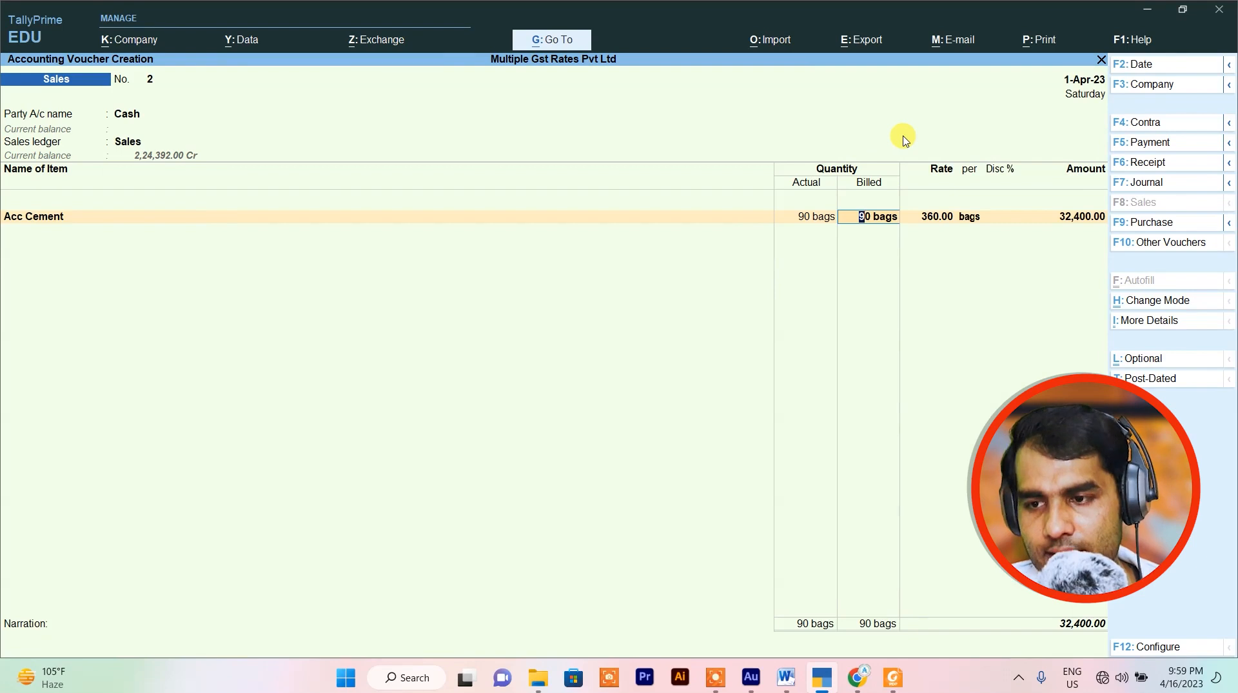
{"action": "key", "text": "Return"}
{"action": "key", "text": "Return"}
{"action": "key", "text": "Return"}
{"action": "key", "text": "Return"}
{"action": "key", "text": "Return"}
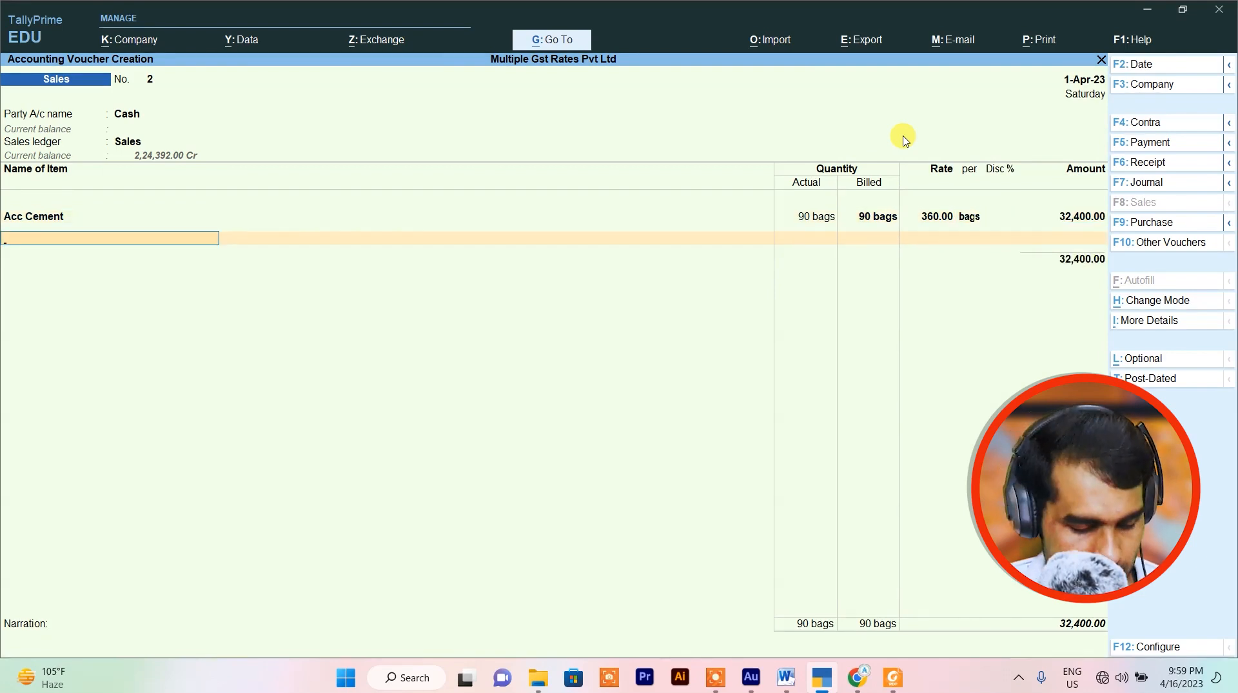
Add Samsung Galaxy F 62 with a quantity of 8 pcs at the rate of 23,999.00, and end the item list.
{"action": "type", "text": "S"}
{"action": "left_click", "coordinate": [904, 139]}
{"action": "type", "text": "8"}
{"action": "key", "text": "Return"}
{"action": "key", "text": "Return"}
{"action": "key", "text": "Return"}
{"action": "key", "text": "Return"}
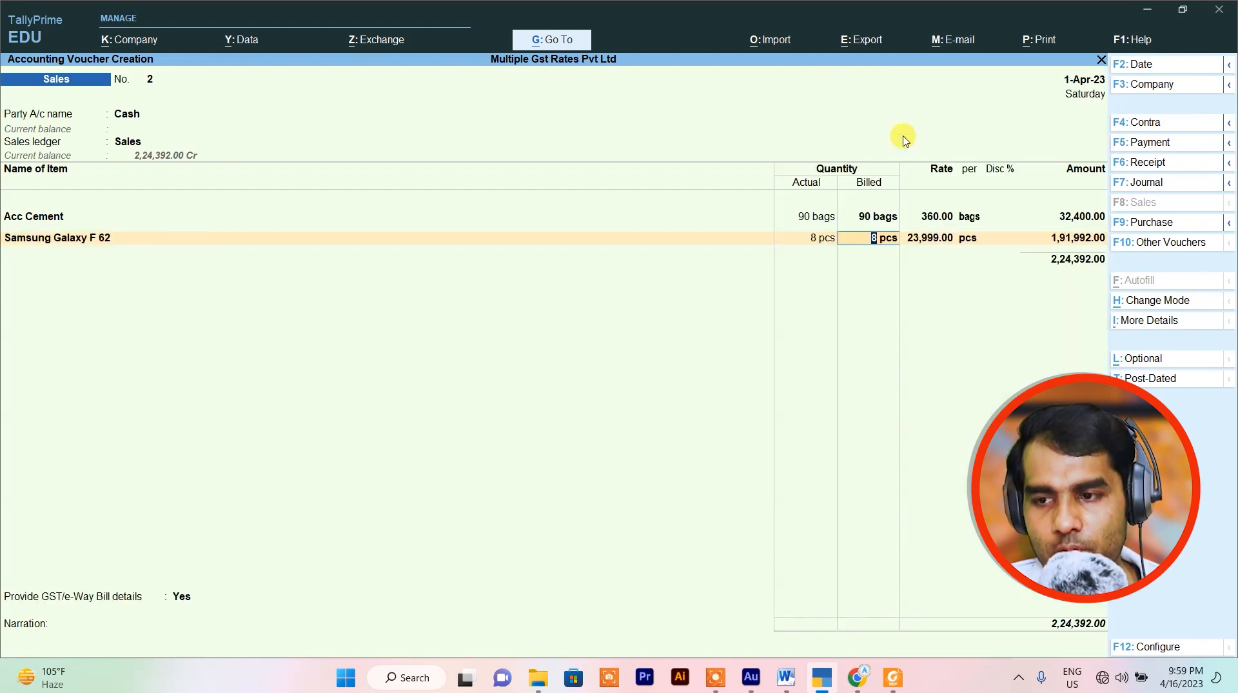
{"action": "key", "text": "Return"}
{"action": "key", "text": "Return"}
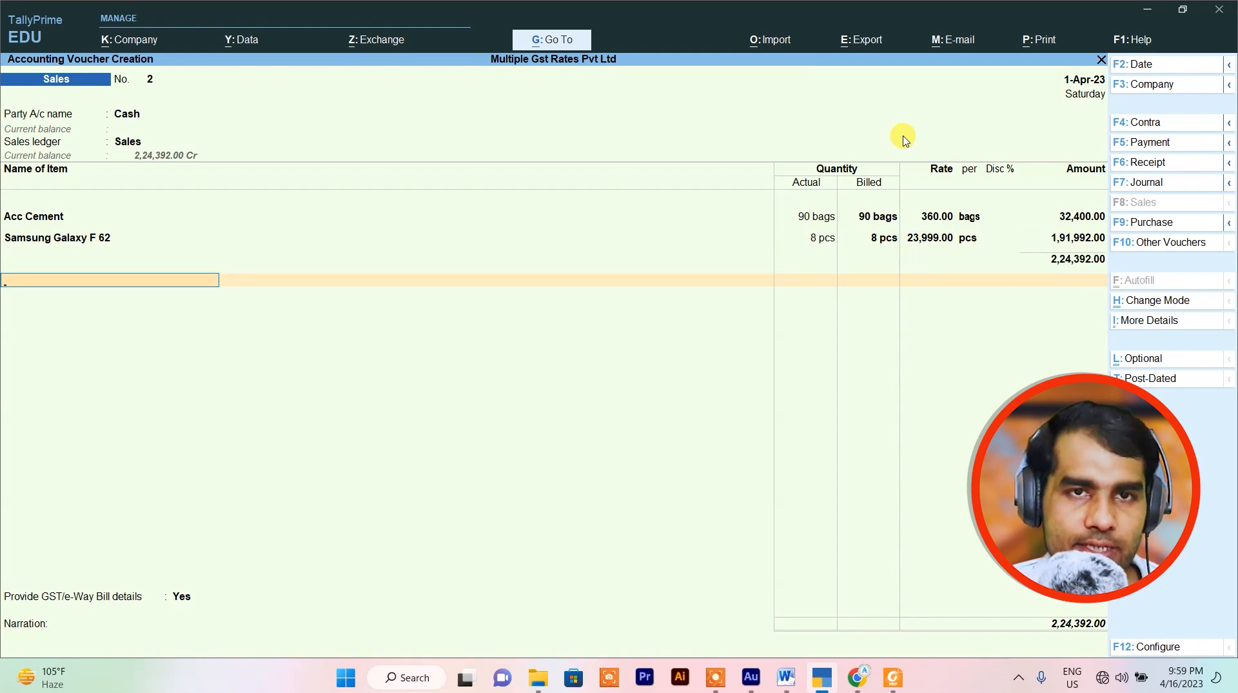
Create a new tax ledger from the sales voucher's tax line and name it Output I Gst @ 28 %.
{"action": "key", "text": "alt+c"}
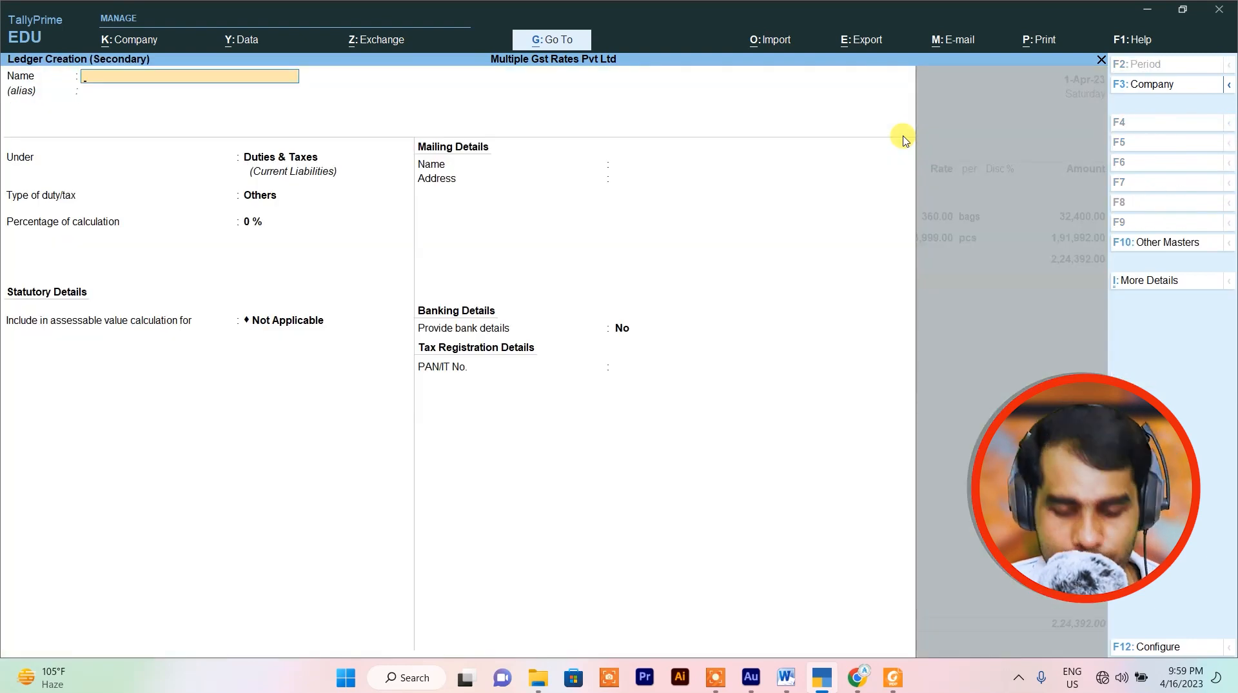
{"action": "type", "text": "Oupu"}
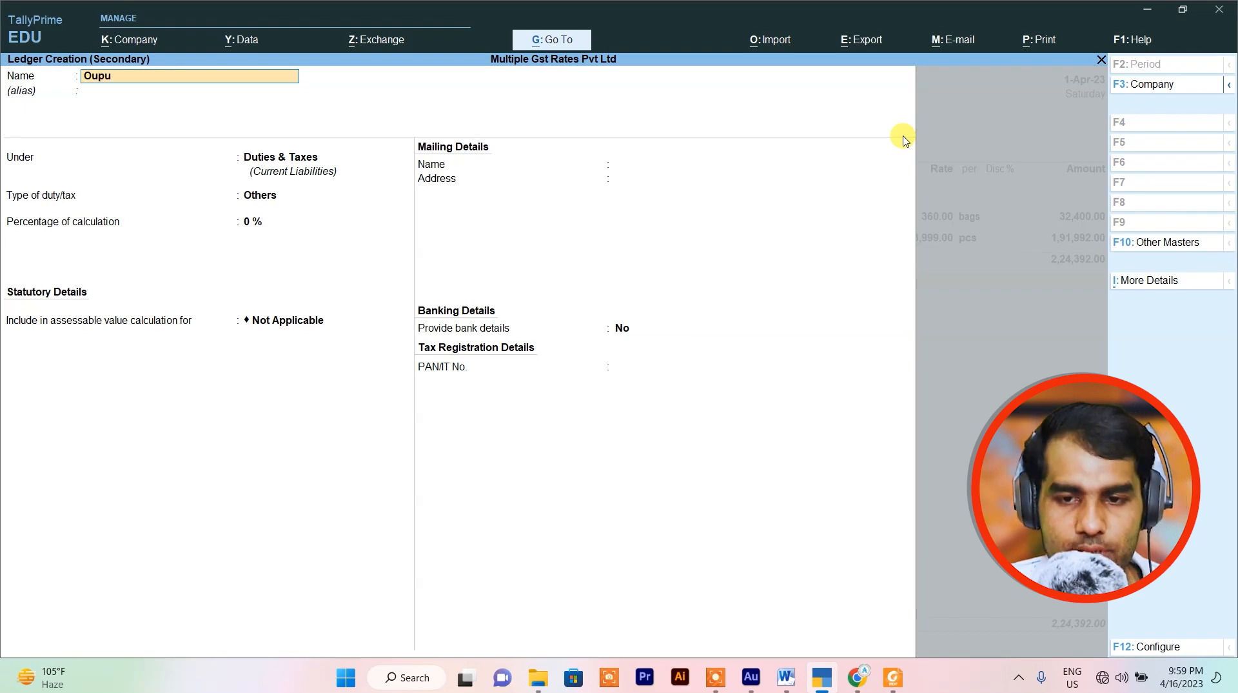
{"action": "key", "text": "BackSpace"}
{"action": "key", "text": "BackSpace"}
{"action": "key", "text": "BackSpace"}
{"action": "type", "text": "tput"}
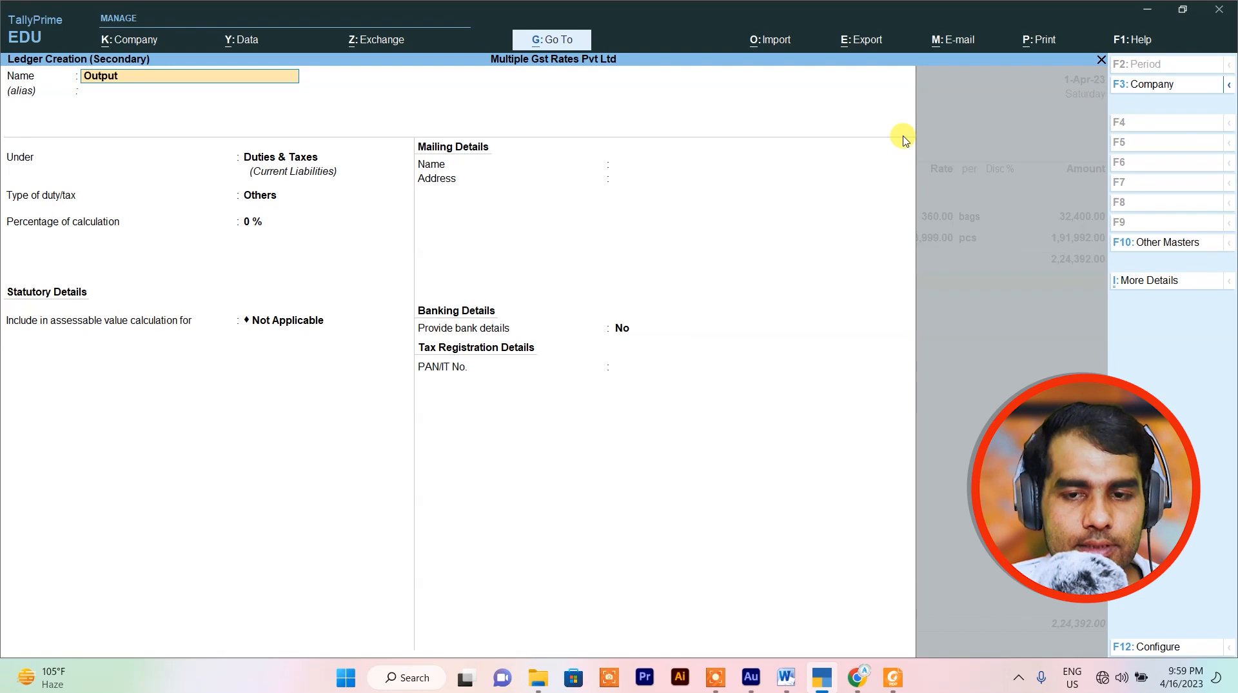
{"action": "type", "text": " I Gst"}
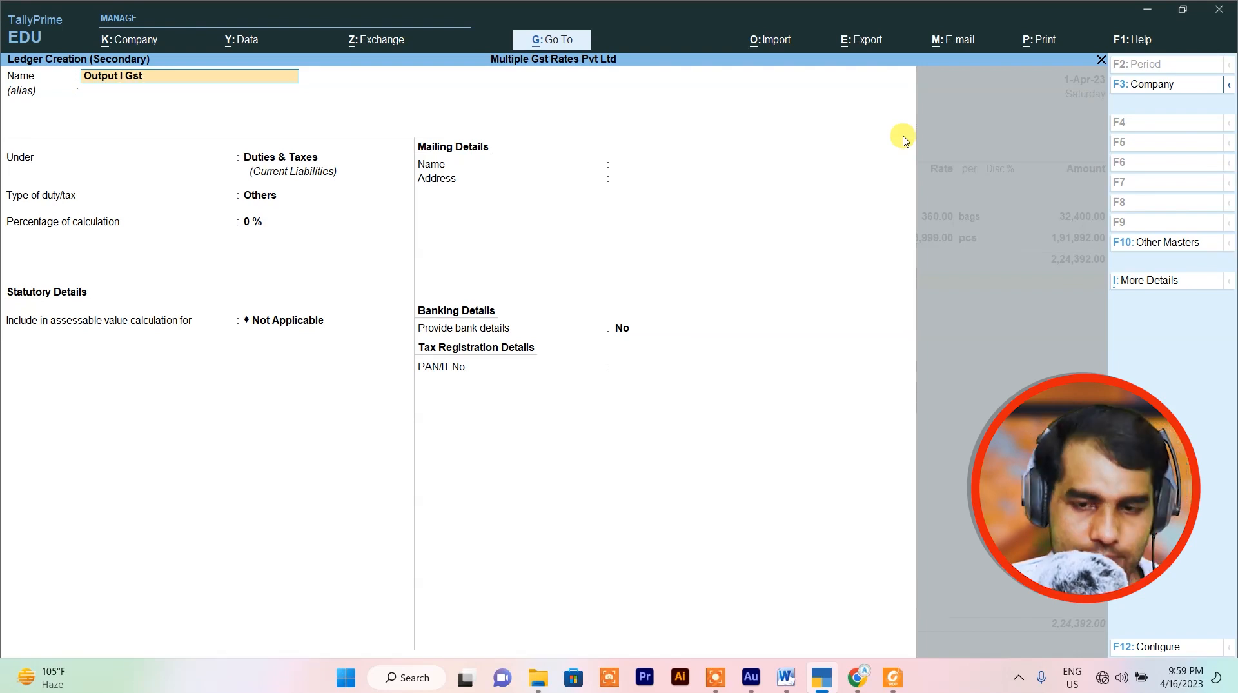
{"action": "type", "text": " @"}
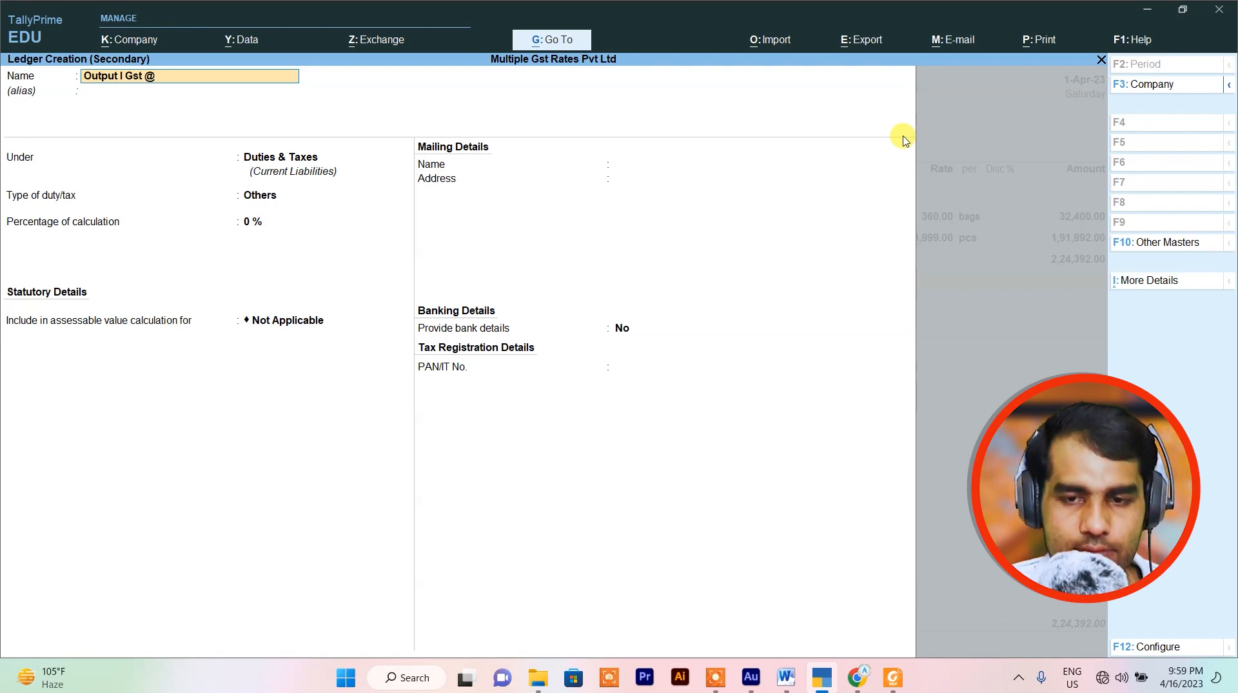
{"action": "type", "text": " 23"}
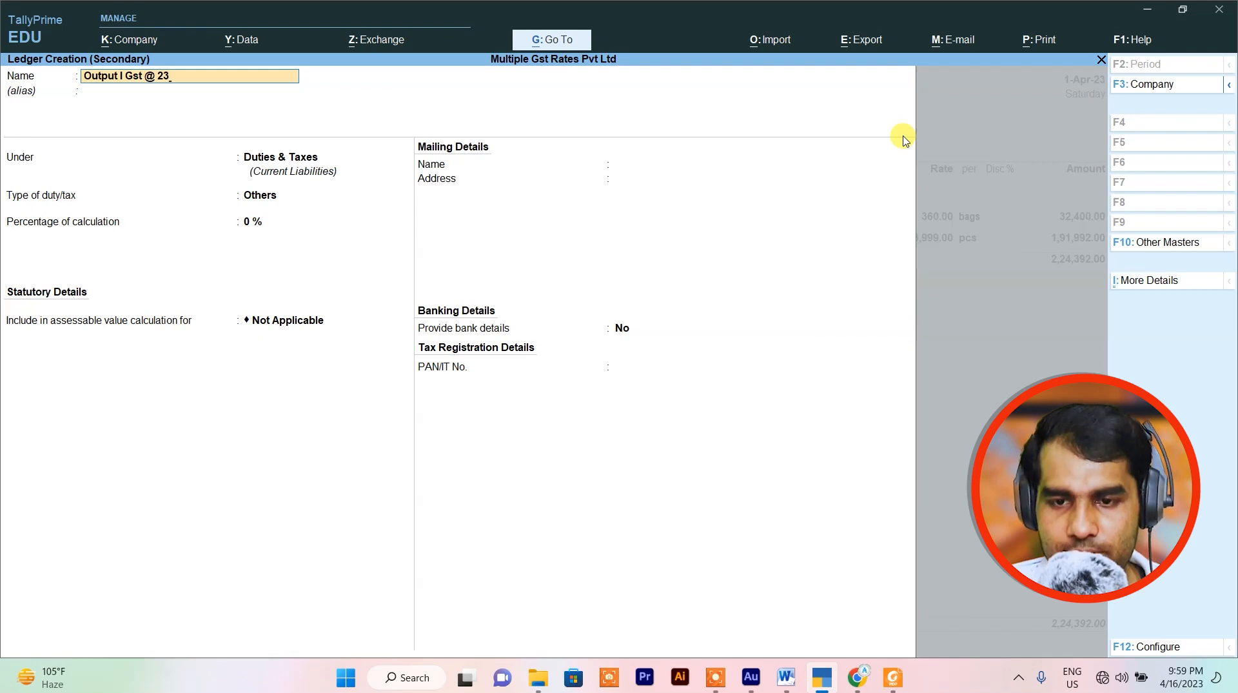
{"action": "key", "text": "BackSpace"}
{"action": "key", "text": "BackSpace"}
{"action": "type", "text": "8"}
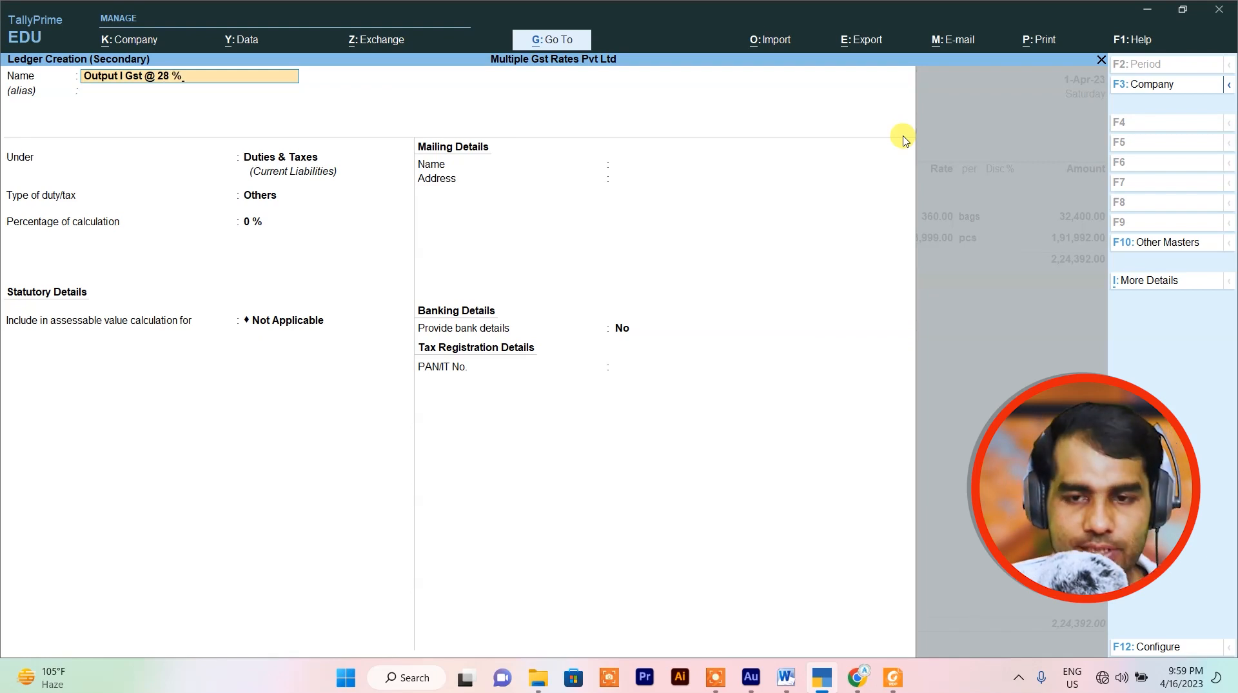
{"action": "key", "text": "Return"}
{"action": "key", "text": "Return"}
Define the Output I Gst @ 28 % ledger as a GST duty with tax type Integrated Tax and a 28 % calculation percentage.
{"action": "key", "text": "Return"}
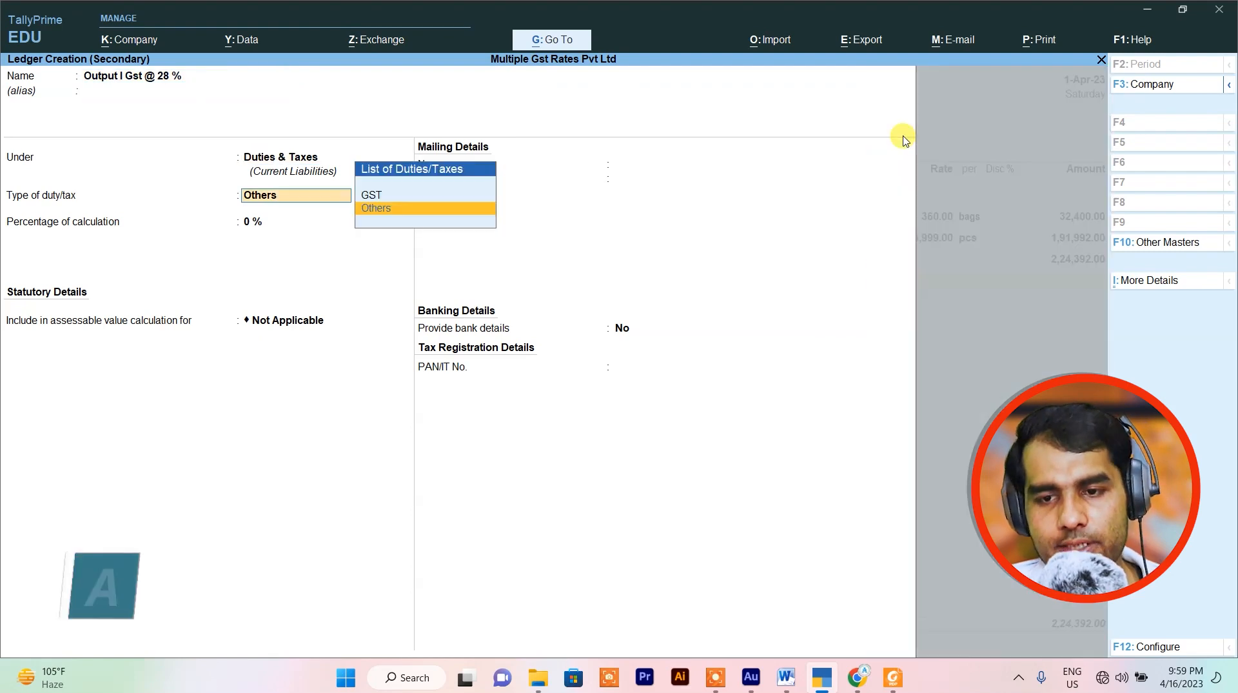
{"action": "key", "text": "Up"}
{"action": "key", "text": "Return"}
{"action": "key", "text": "Down"}
{"action": "key", "text": "Down"}
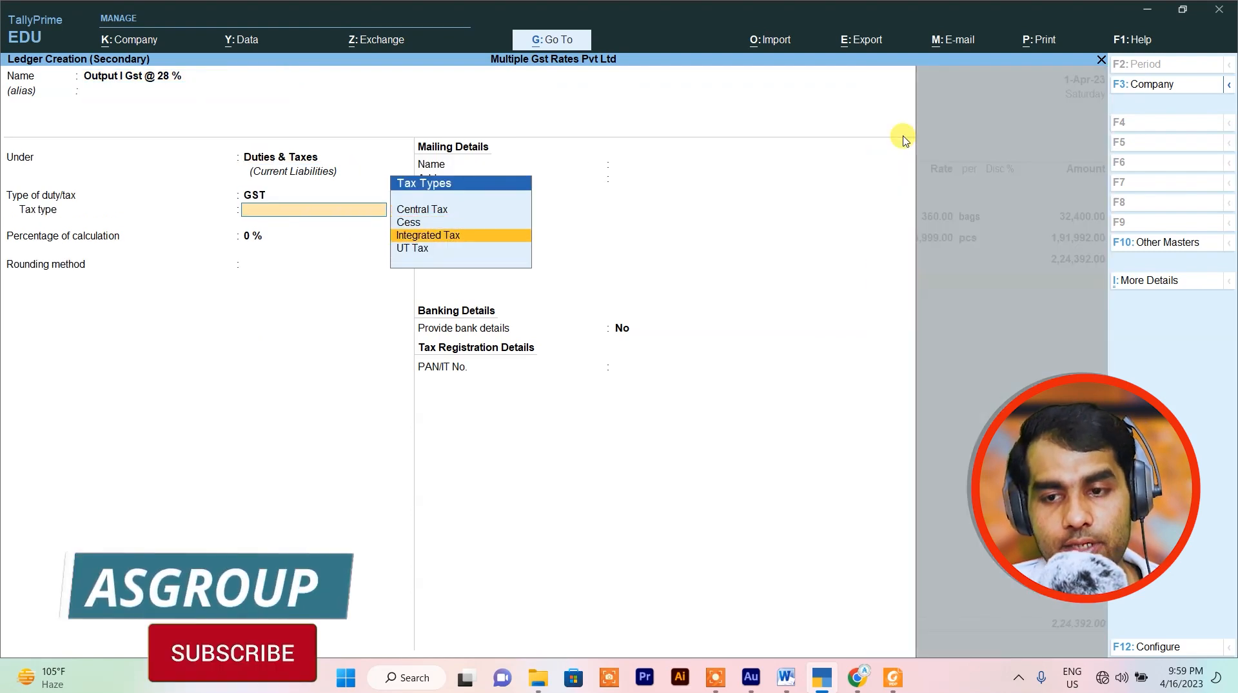
{"action": "key", "text": "Return"}
{"action": "type", "text": "28"}
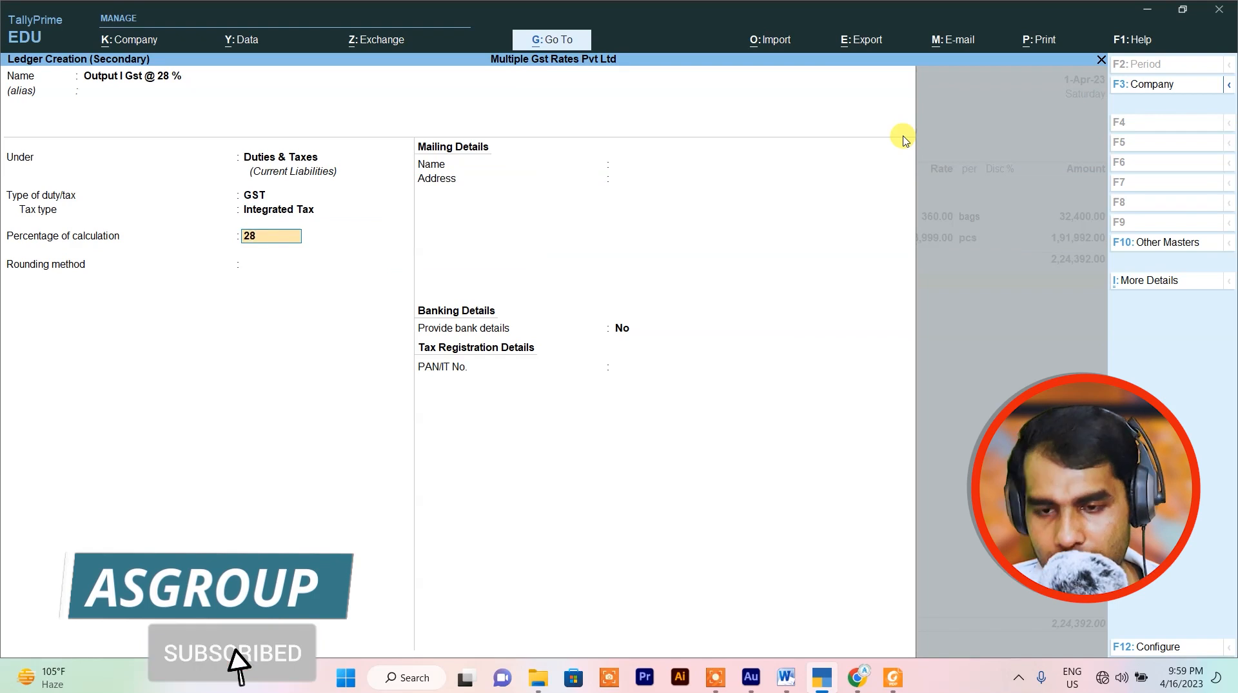
Set the 28 % tax ledger to Normal Rounding, save it, and accept it in the sales voucher without a description.
{"action": "key", "text": "Return"}
{"action": "key", "text": "Down"}
{"action": "key", "text": "Down"}
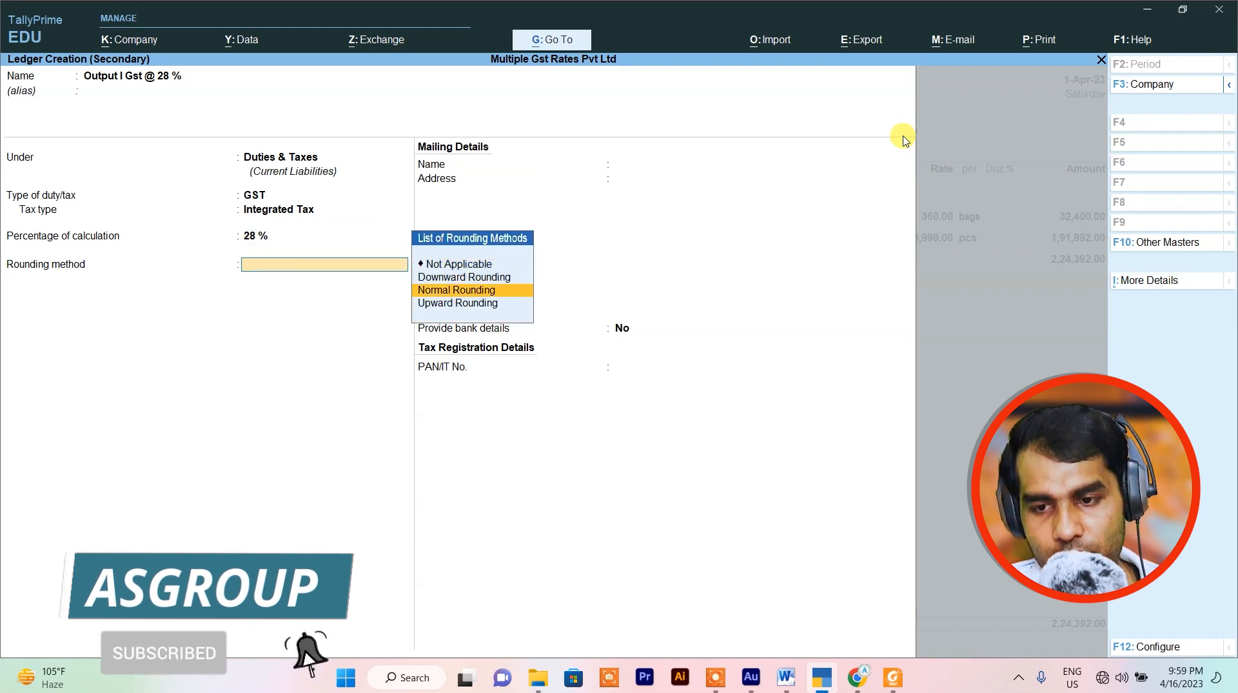
{"action": "key", "text": "Return"}
{"action": "key", "text": "Return"}
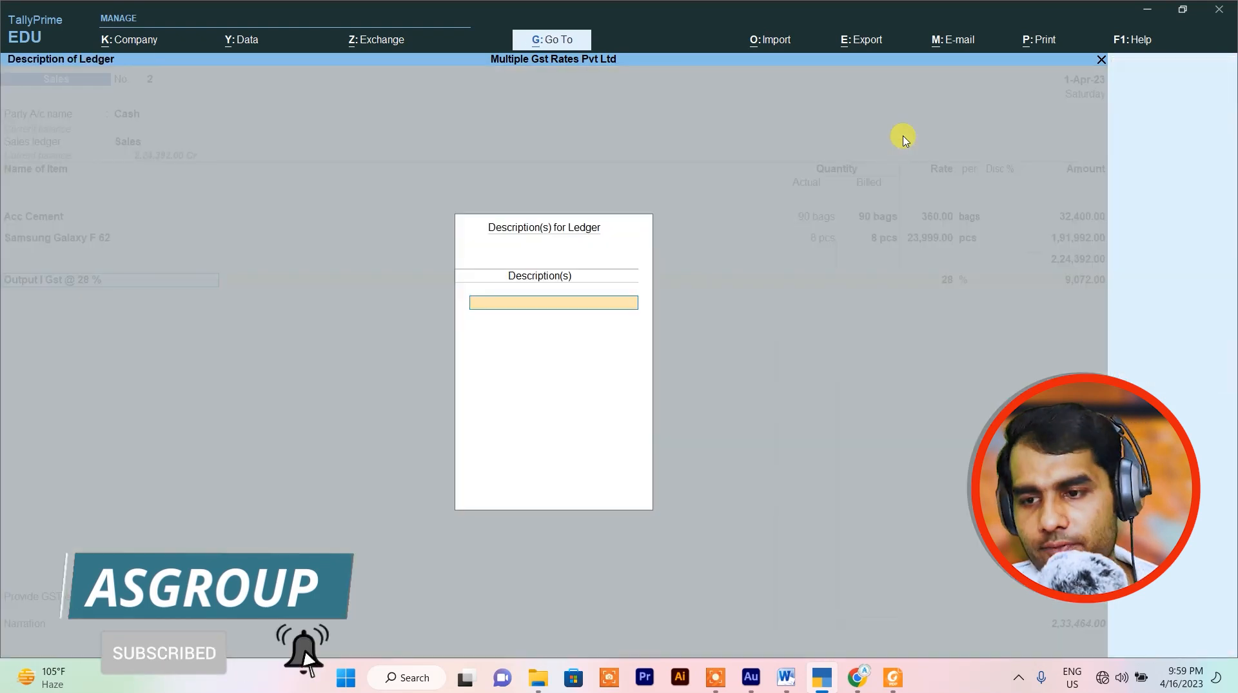
{"action": "key", "text": "Return"}
{"action": "key", "text": "Return"}
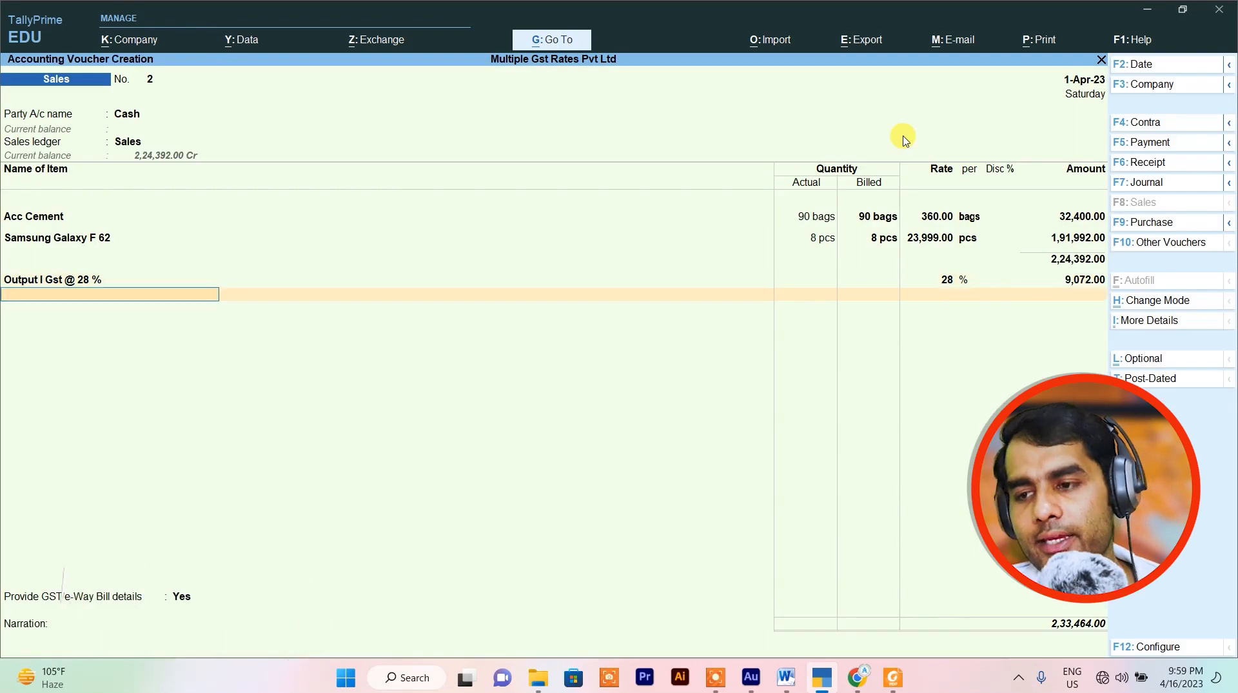
Create another tax ledger from the sales voucher's next tax line and name it Output I Gst @ 18 %.
{"action": "key", "text": "alt+c"}
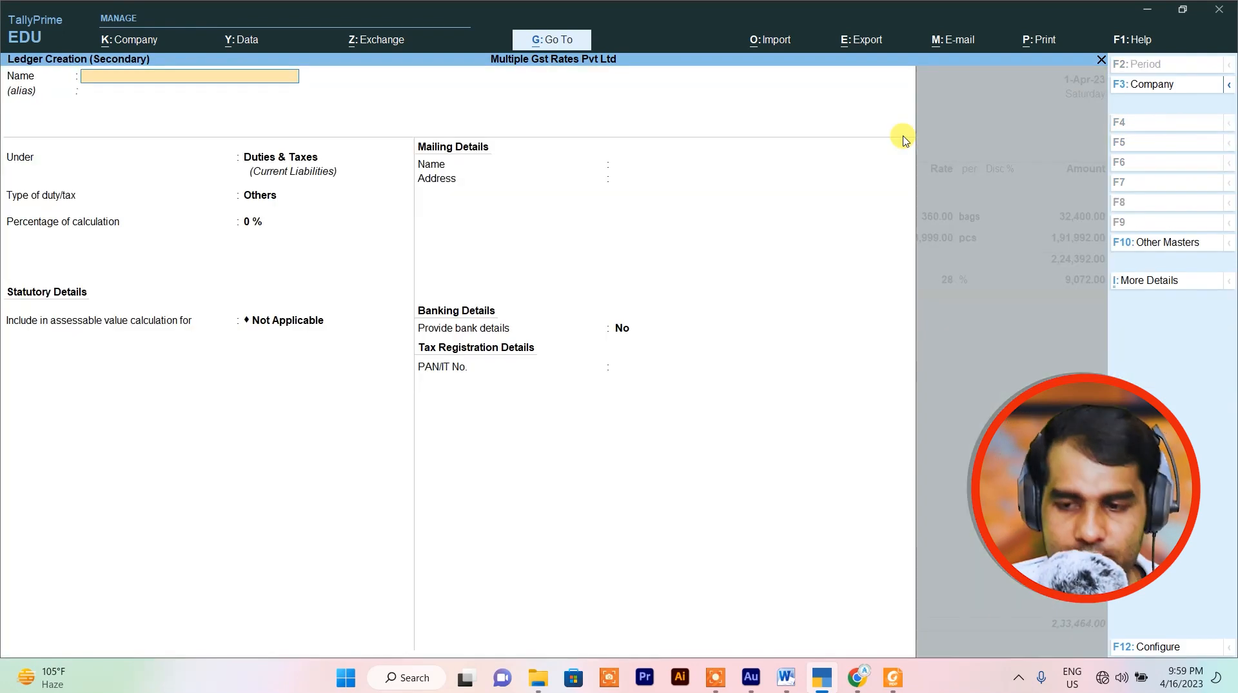
{"action": "type", "text": "Ouput"}
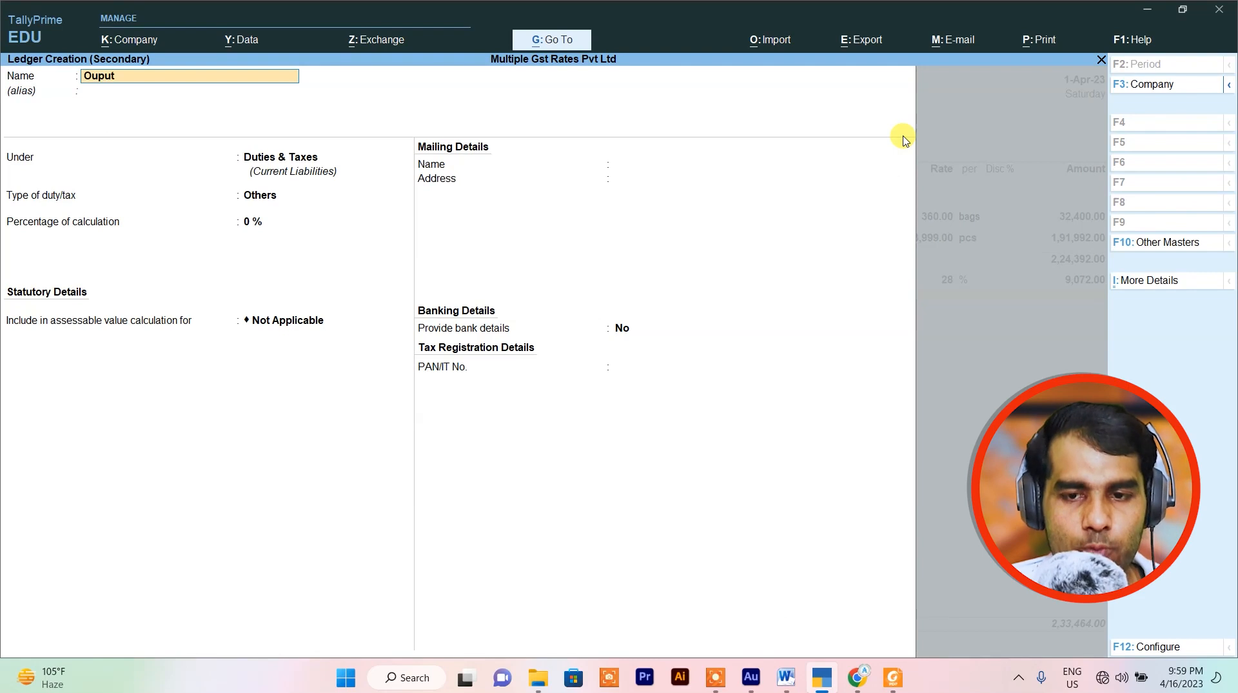
{"action": "key", "text": "BackSpace"}
{"action": "key", "text": "BackSpace"}
{"action": "key", "text": "BackSpace"}
{"action": "type", "text": "tput i G"}
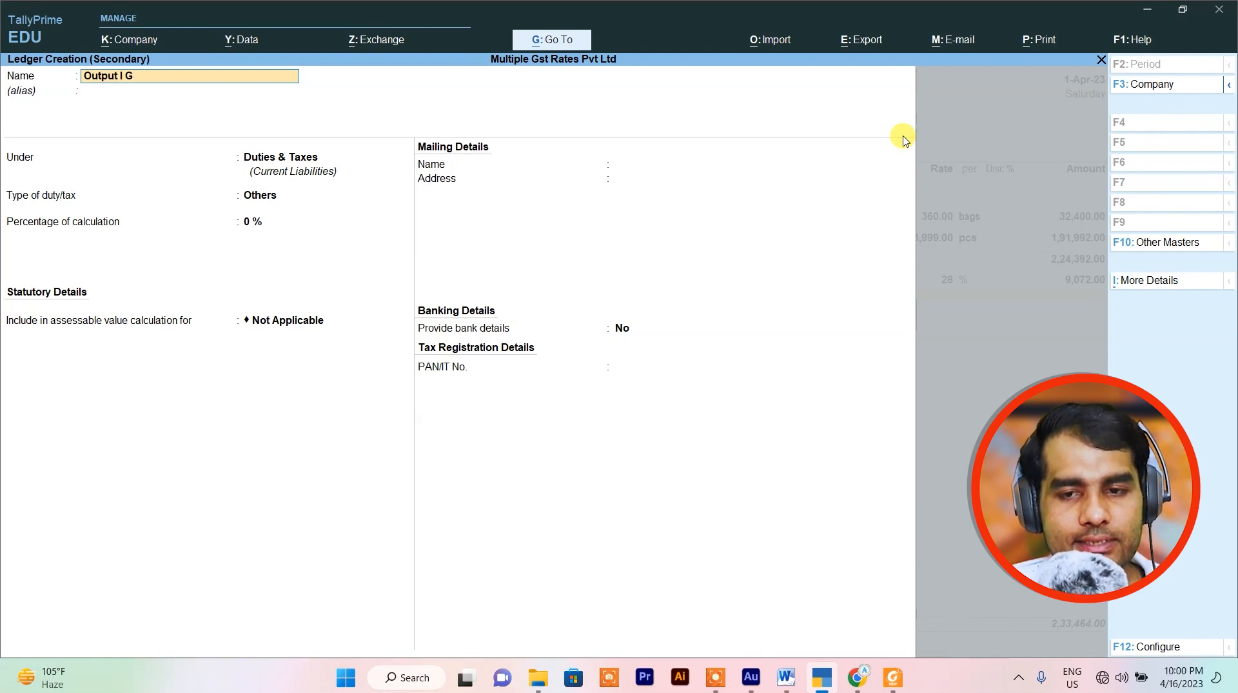
{"action": "type", "text": "st @ 18 %"}
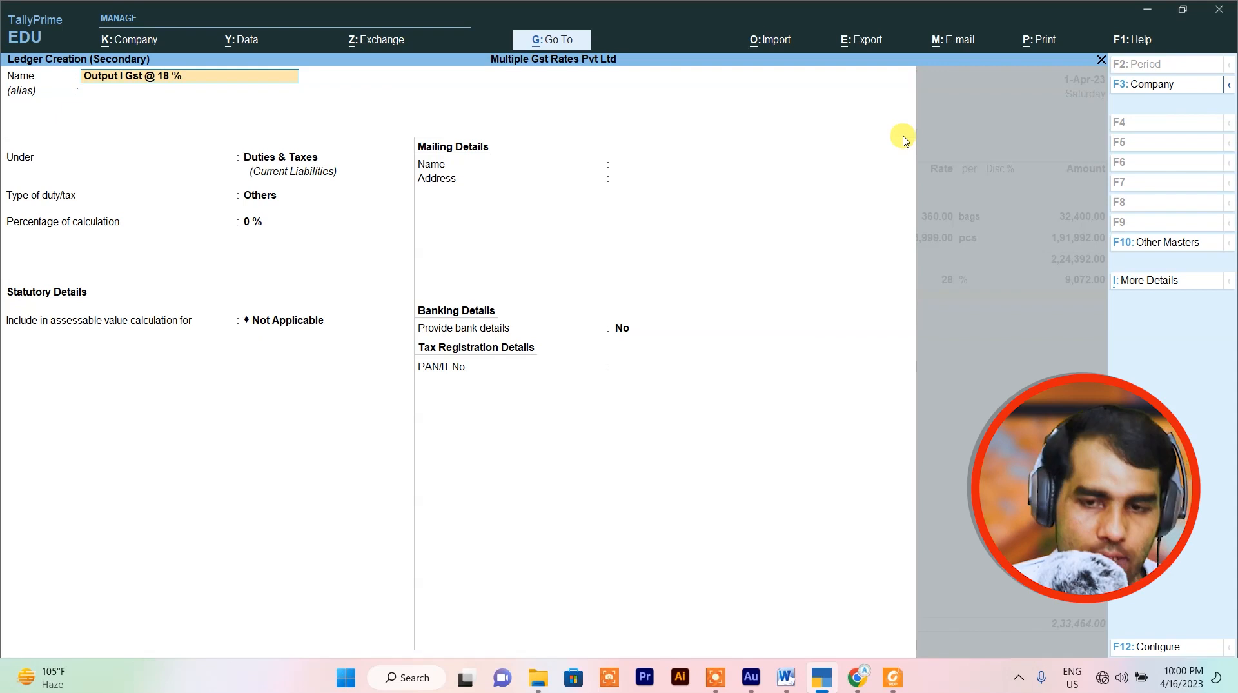
Define the Output I Gst @ 18 % ledger as a GST duty with tax type Integrated Tax and an 18 % calculation percentage.
{"action": "key", "text": "Return"}
{"action": "key", "text": "Return"}
{"action": "key", "text": "Return"}
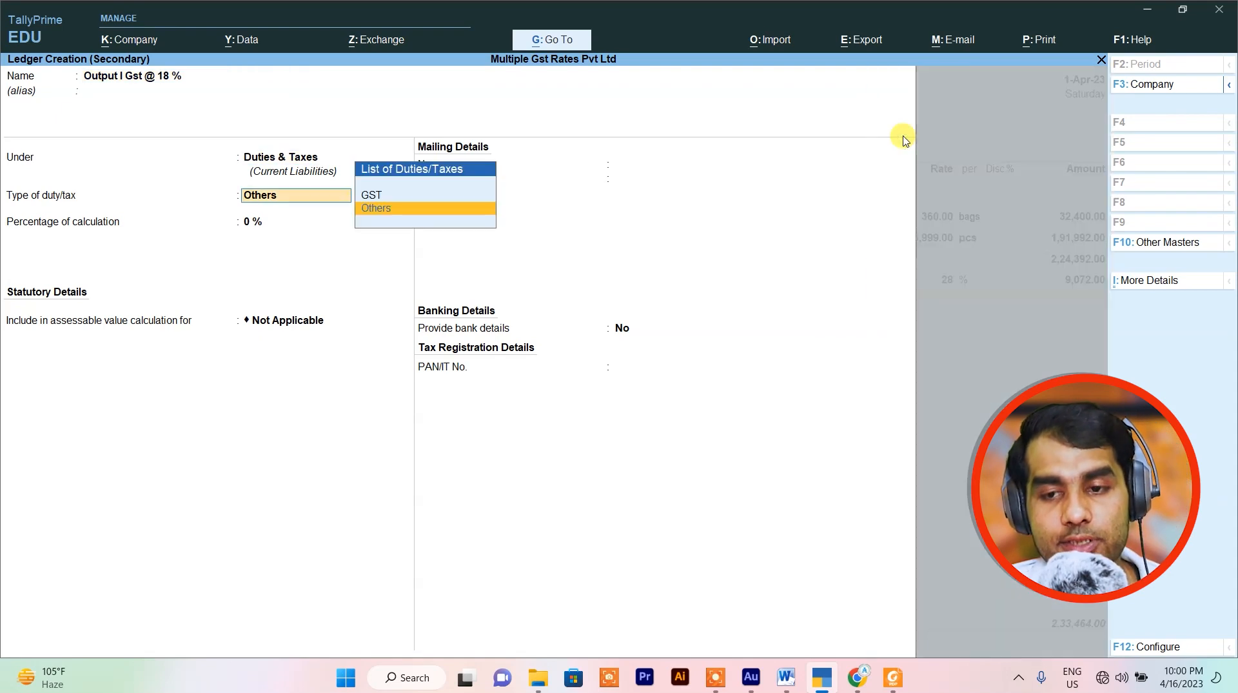
{"action": "key", "text": "Up"}
{"action": "key", "text": "Return"}
{"action": "key", "text": "Down"}
{"action": "key", "text": "Down"}
{"action": "key", "text": "Return"}
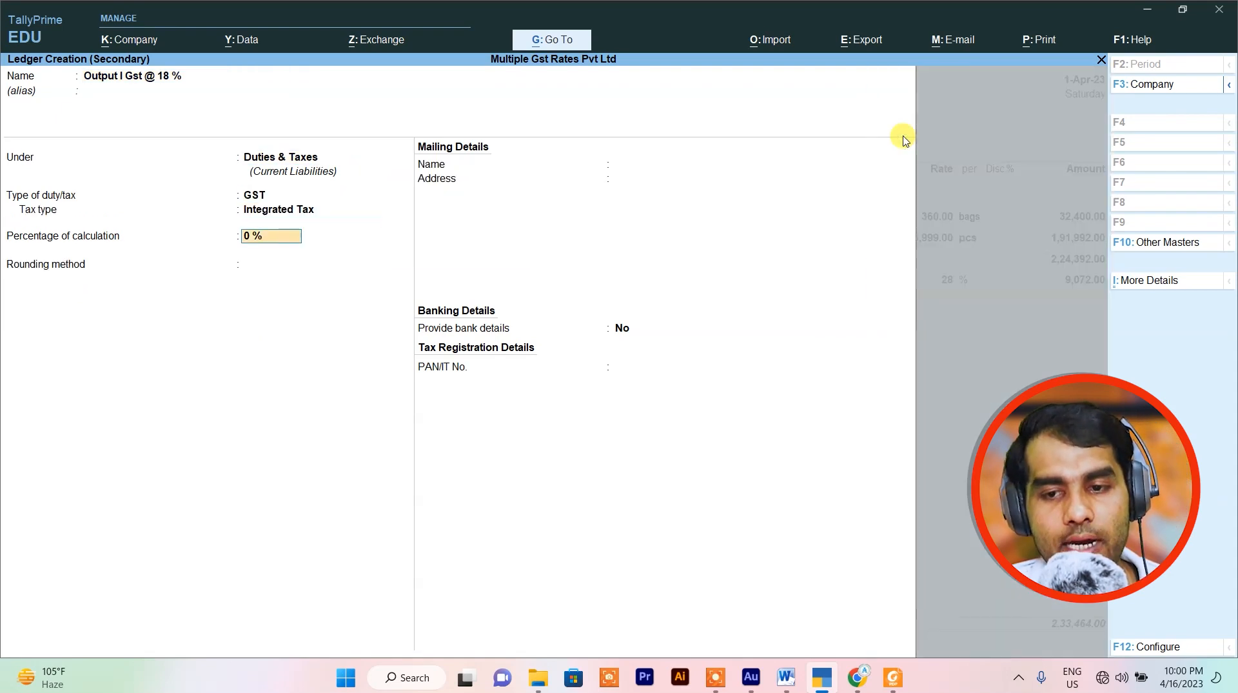
{"action": "type", "text": "18"}
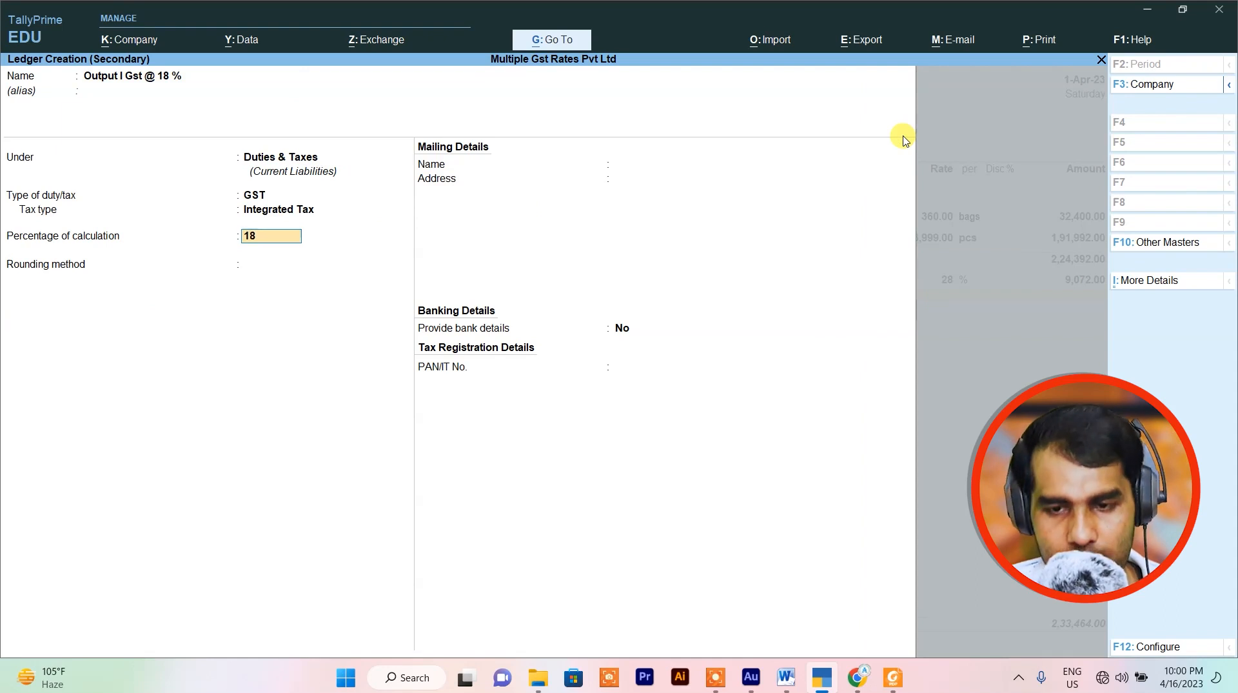
Set the 18 % tax ledger to Normal Rounding, save it, and leave its description in the sales voucher blank.
{"action": "key", "text": "Return"}
{"action": "key", "text": "Down"}
{"action": "key", "text": "Down"}
{"action": "key", "text": "Return"}
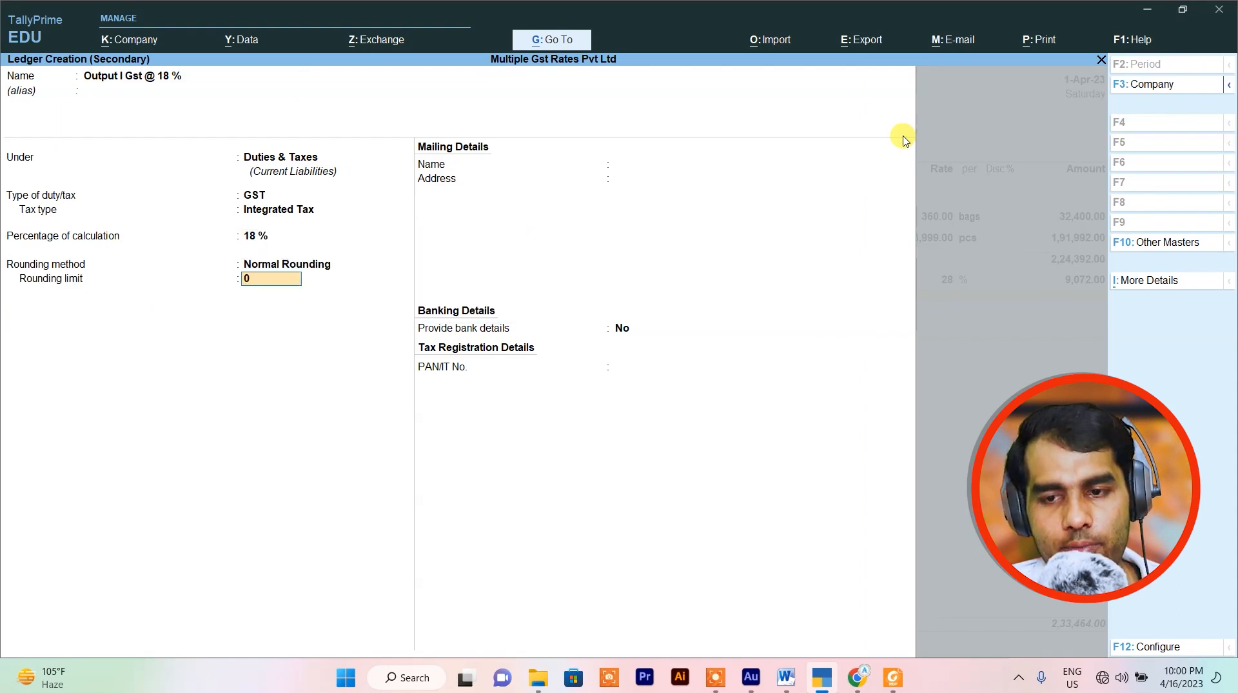
{"action": "key", "text": "Return"}
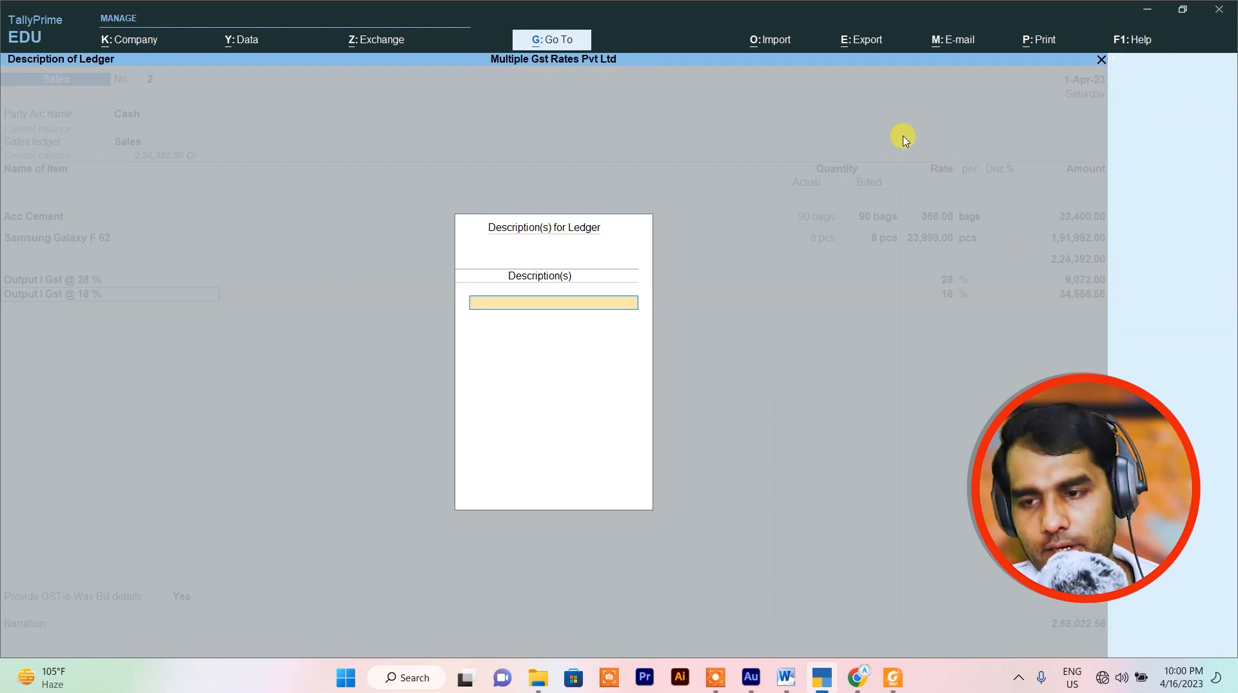
{"action": "key", "text": "Return"}
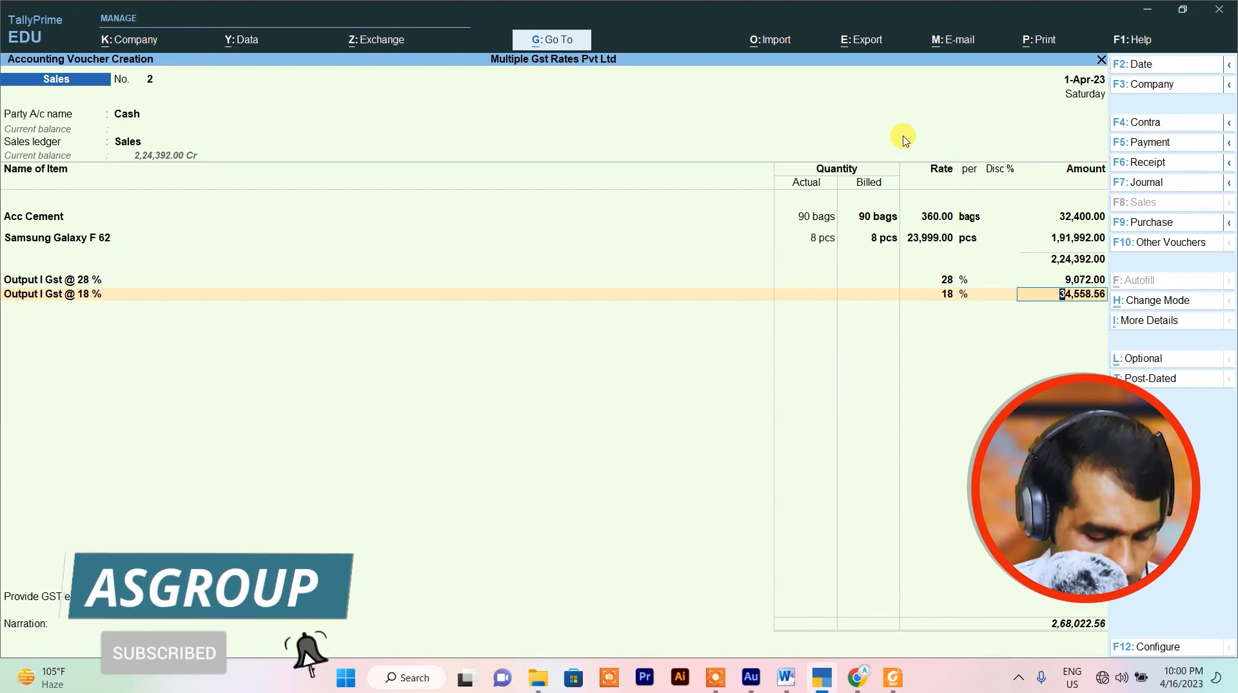
Open the print preview of the current sales voucher's tax invoice.
{"action": "key", "text": "ctrl"}
{"action": "key", "text": "alt+p"}
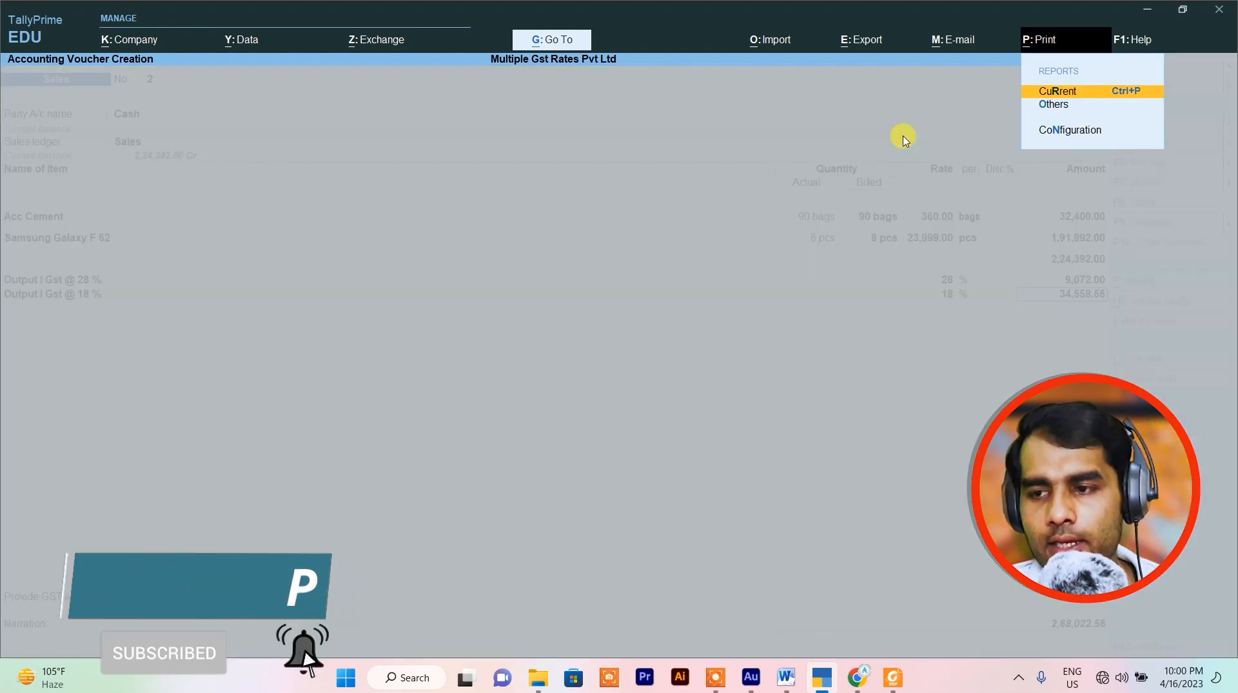
{"action": "key", "text": "Return"}
{"action": "key", "text": "Left"}
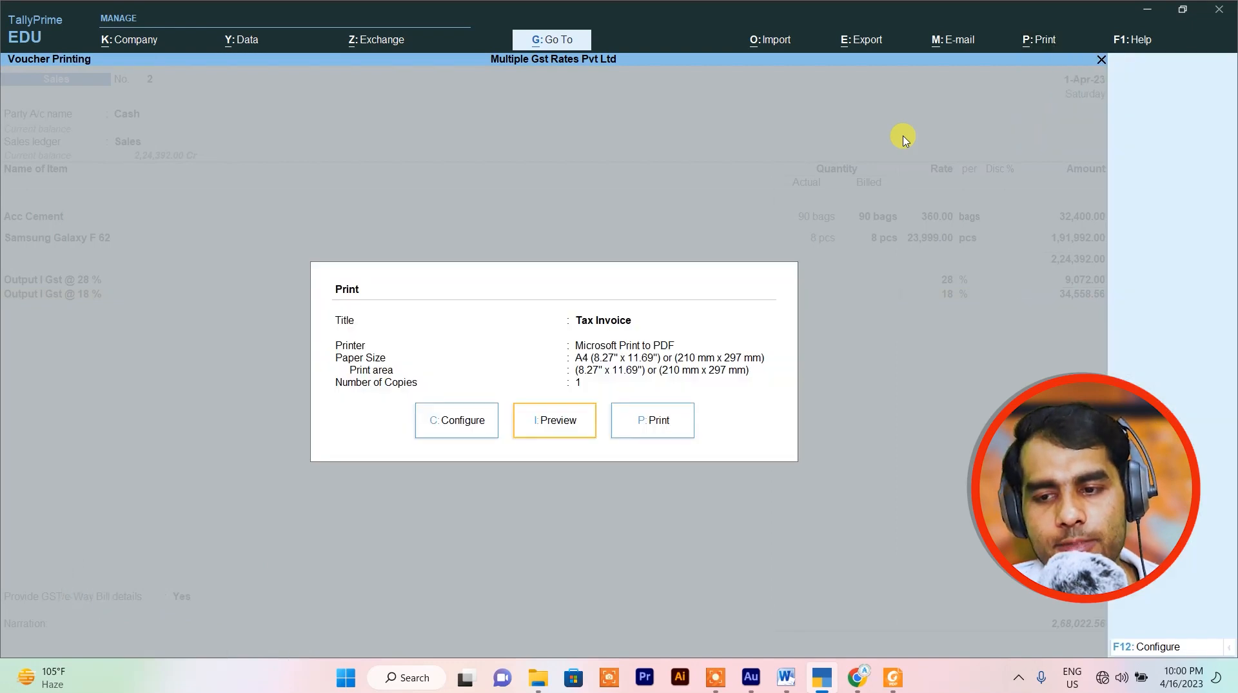
{"action": "key", "text": "Return"}
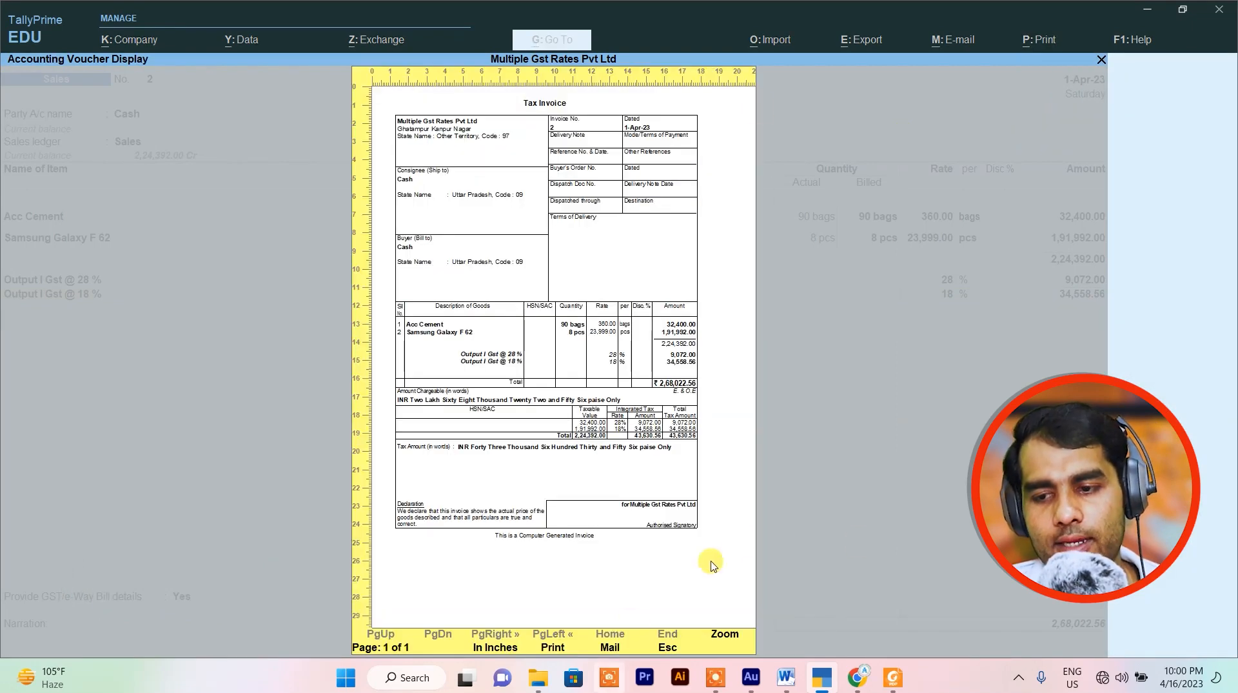
Examine the enlarged tax invoice's item amounts and integrated tax breakdown, and return to the sales voucher.
{"action": "left_click", "coordinate": [725, 636]}
{"action": "scroll", "coordinate": [284, 332], "scroll_direction": "down", "scroll_amount": 5}
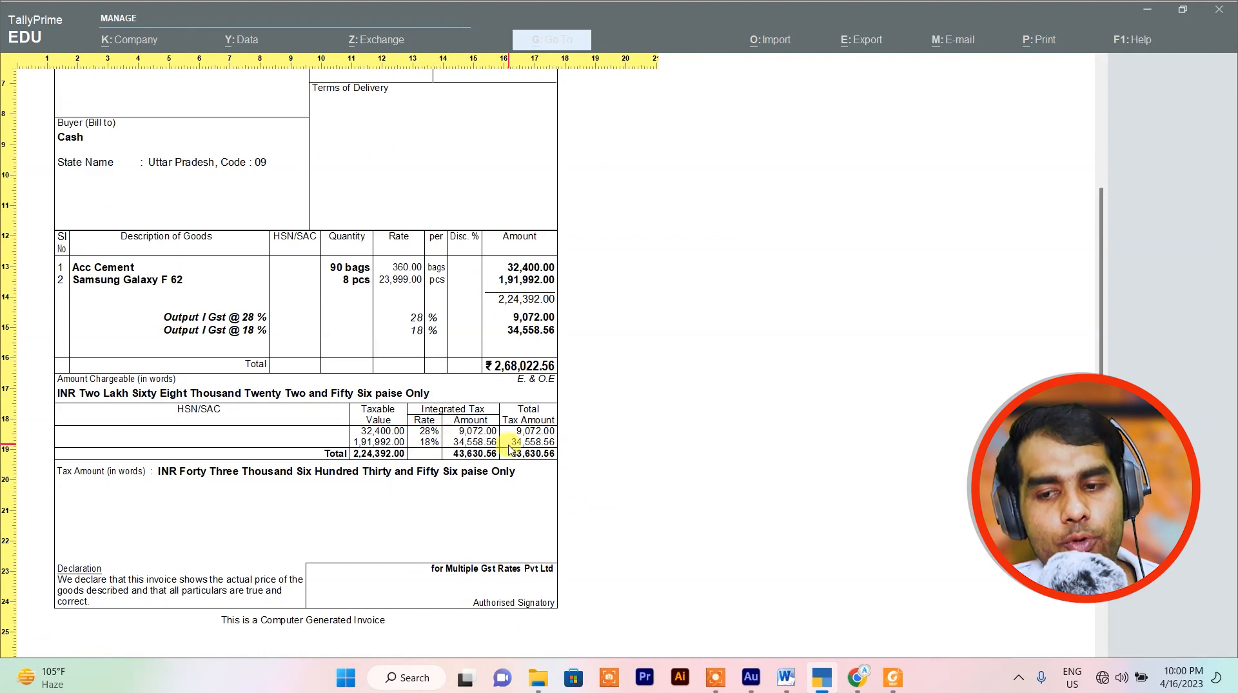
{"action": "scroll", "coordinate": [400, 464], "scroll_direction": "down", "scroll_amount": 1}
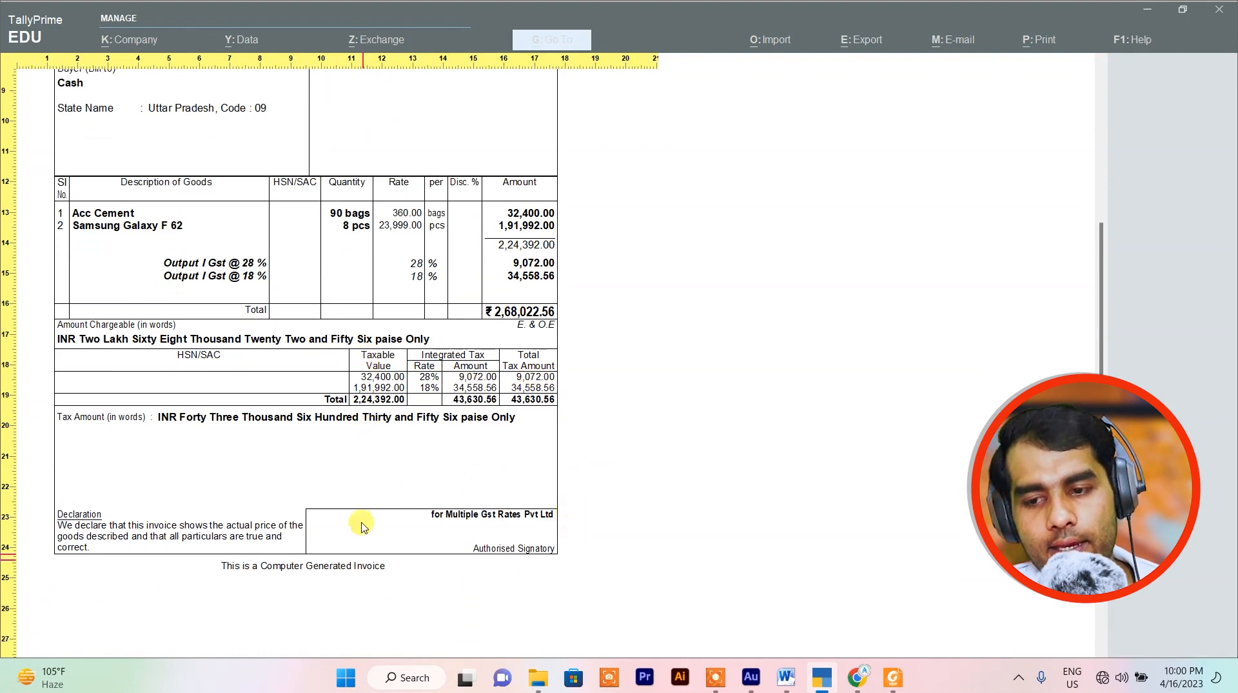
{"action": "scroll", "coordinate": [361, 524], "scroll_direction": "up", "scroll_amount": 1}
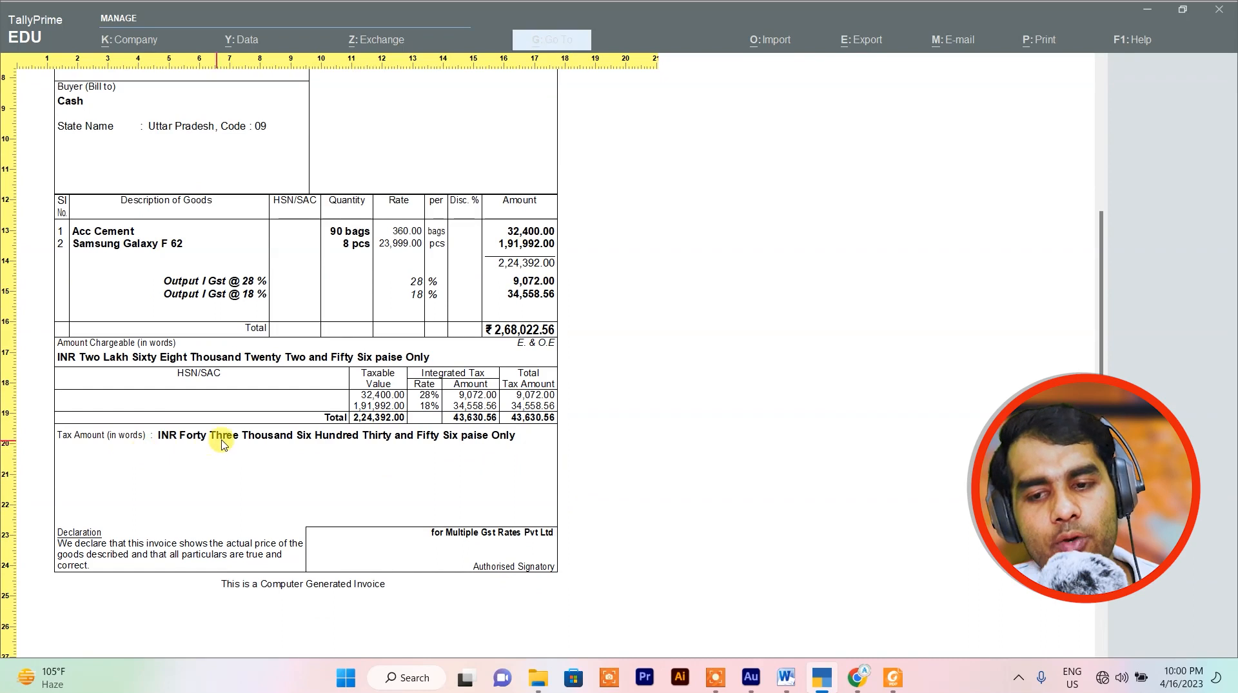
{"action": "scroll", "coordinate": [413, 400], "scroll_direction": "up", "scroll_amount": 2}
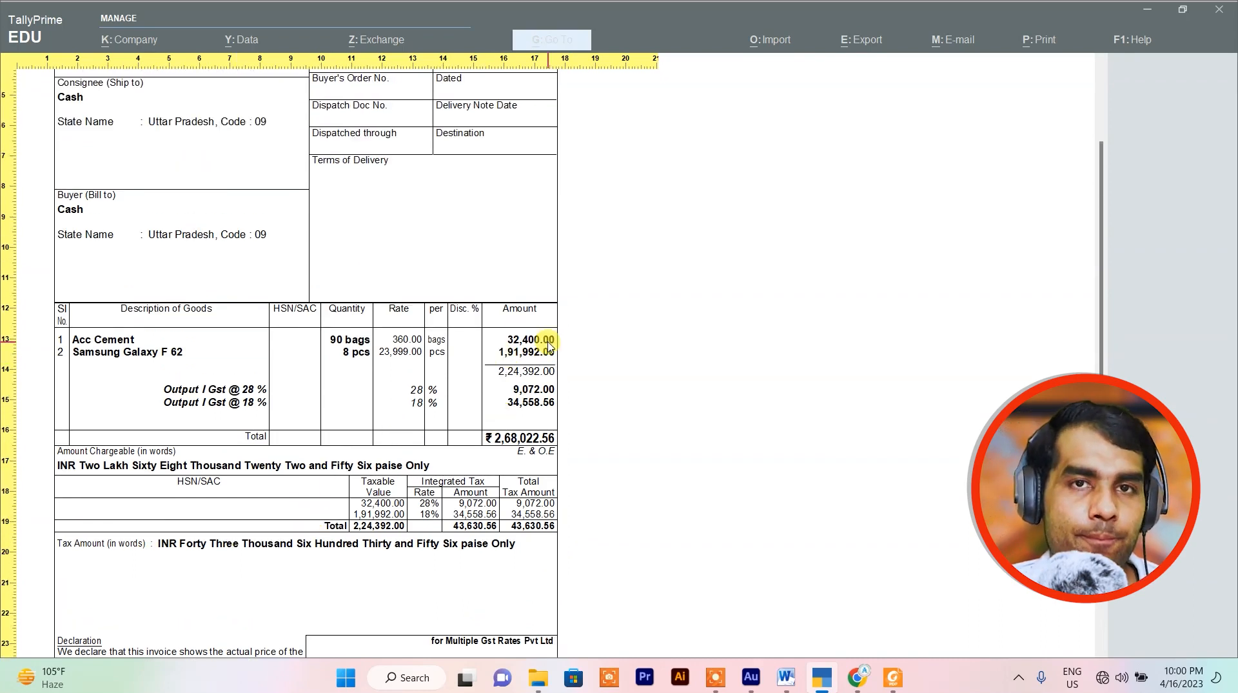
{"action": "key", "text": "Escape"}
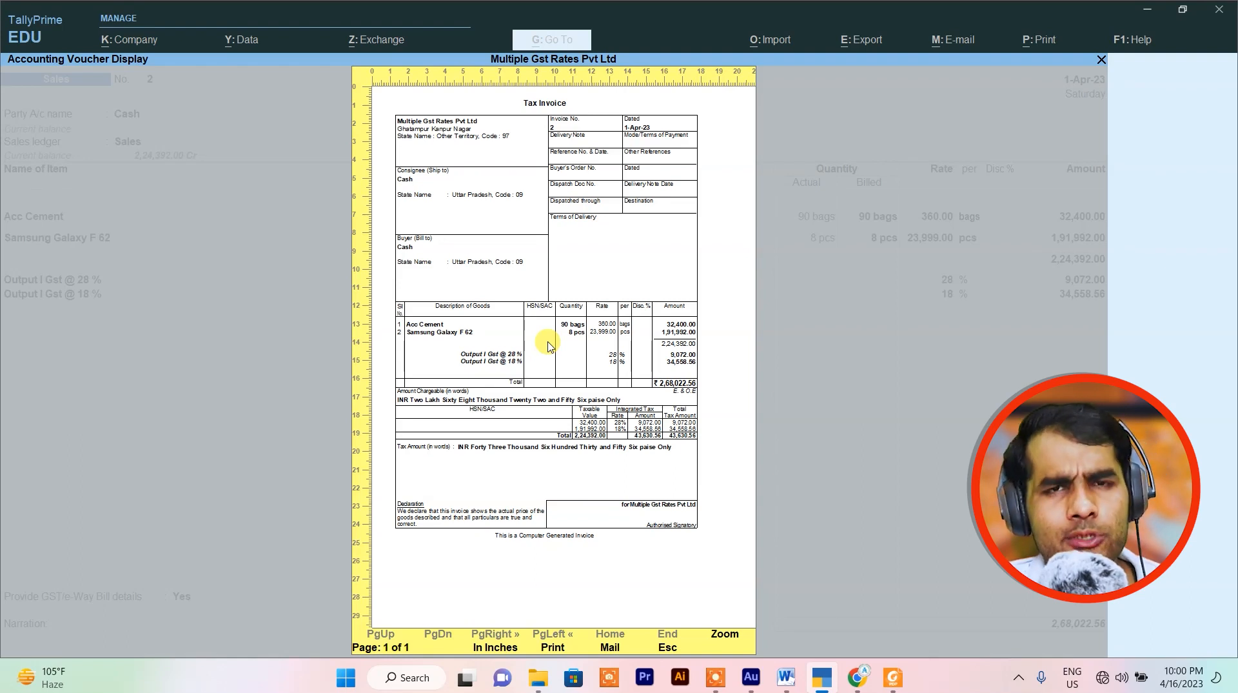
{"action": "key", "text": "Escape"}
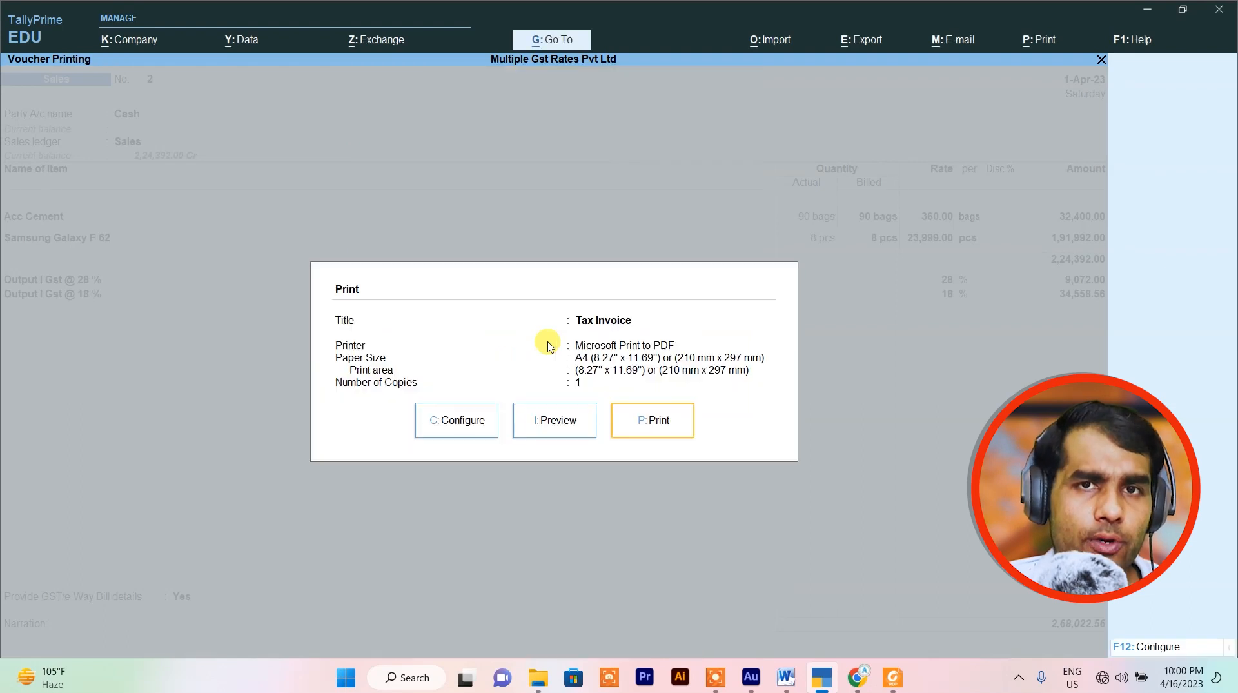
{"action": "key", "text": "Escape"}
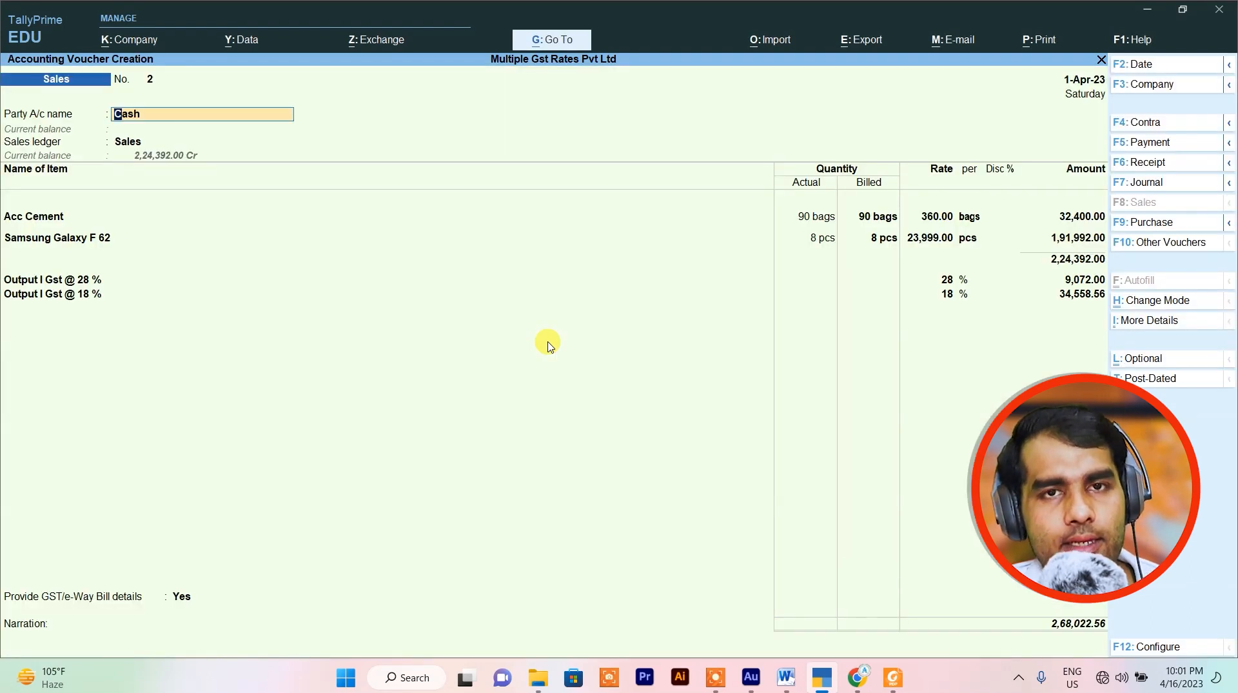
Save the sales voucher and leave voucher entry for the Gateway of Tally.
{"action": "key", "text": "ctrl"}
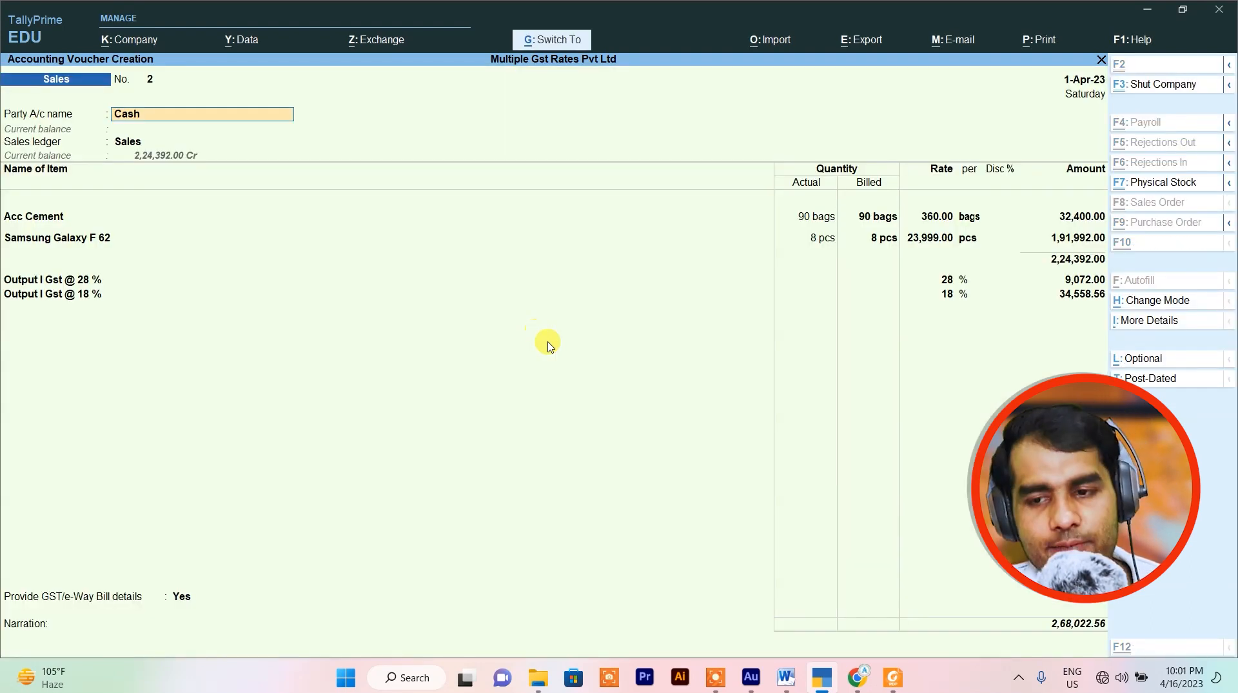
{"action": "key", "text": "ctrl+a"}
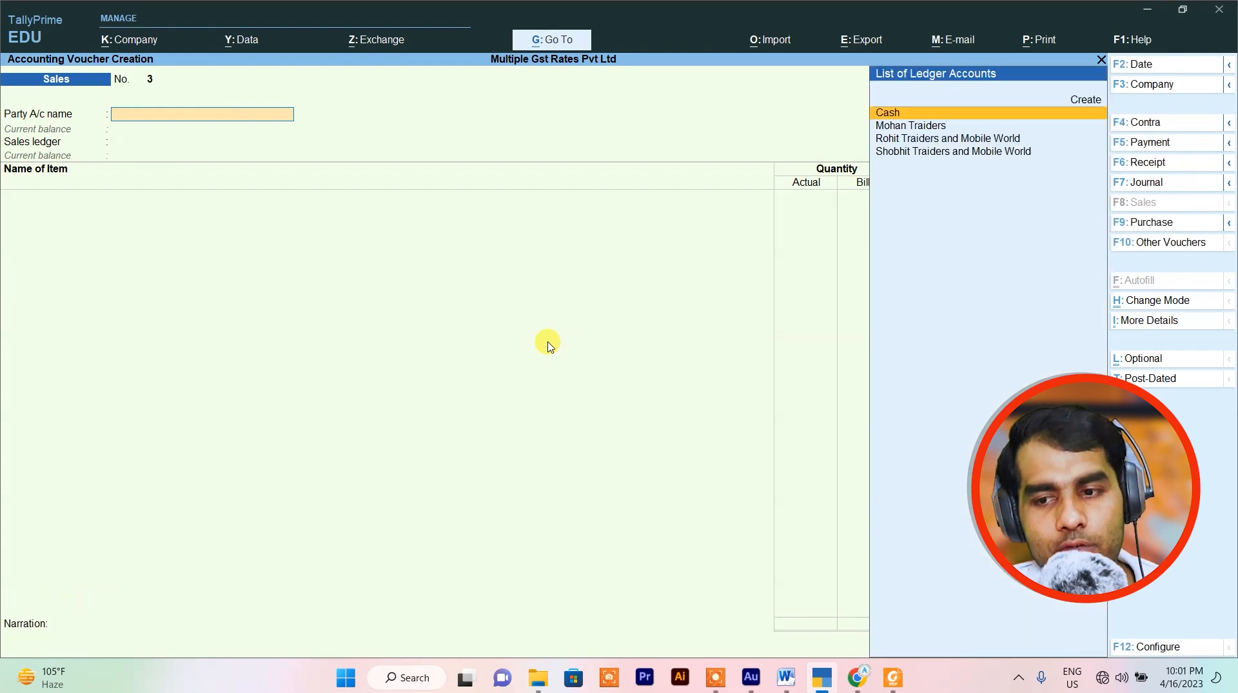
{"action": "key", "text": "Escape"}
{"action": "key", "text": "y"}
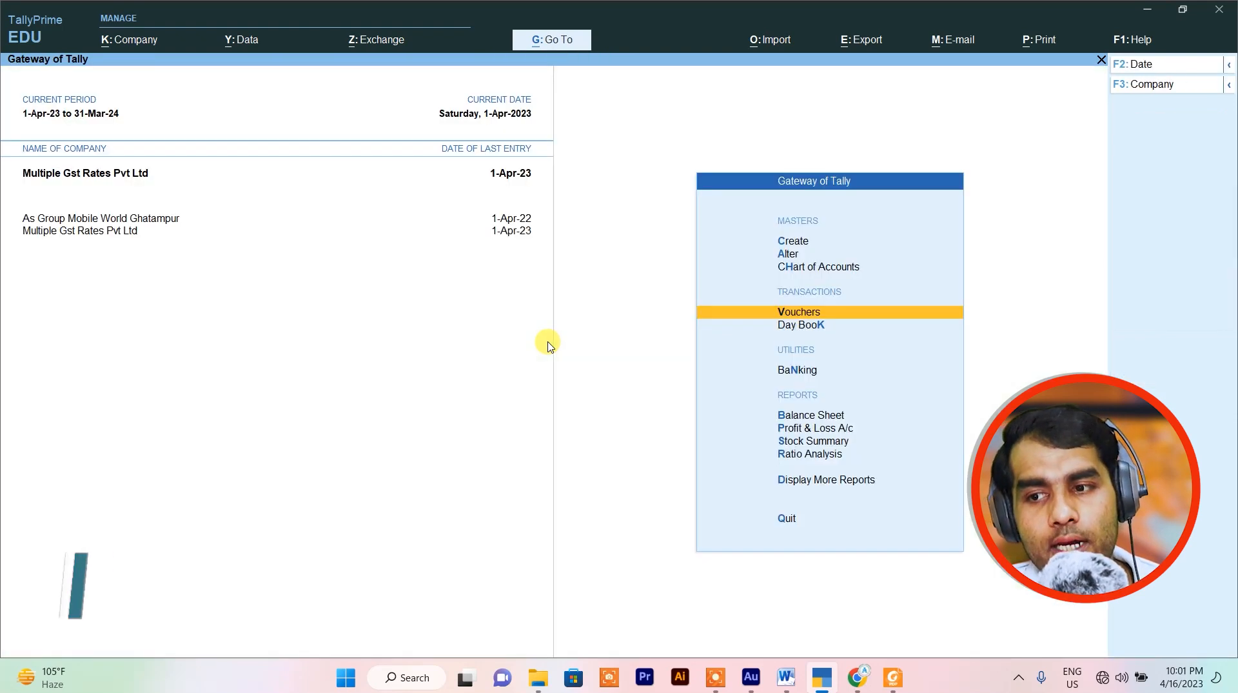